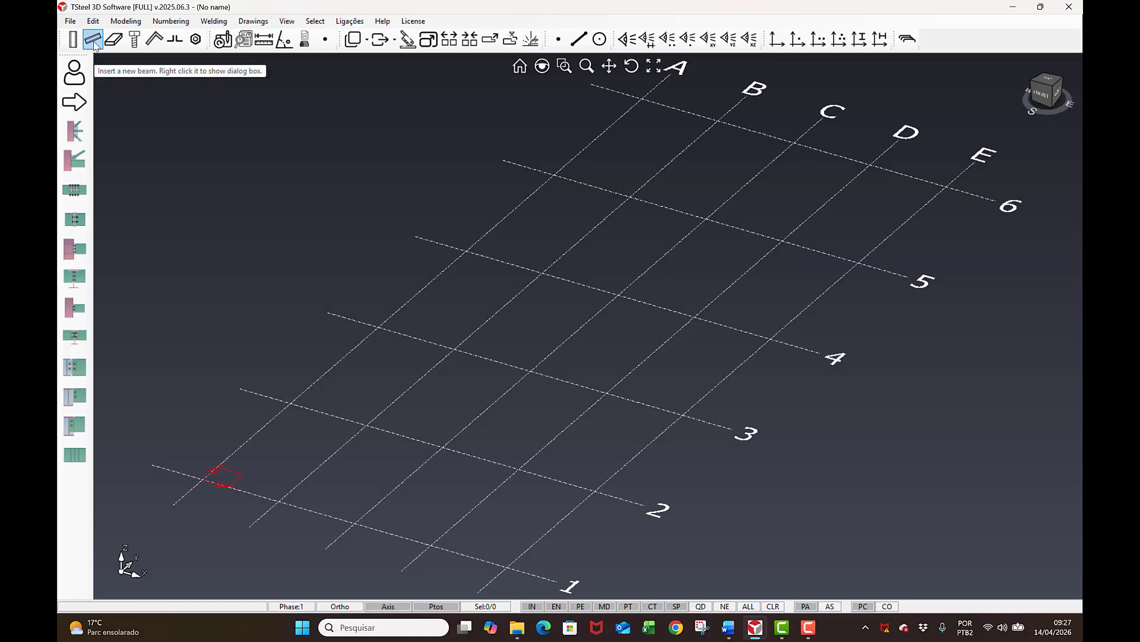
Insert a beam from grid intersection A/2 to grid intersection B/3.
right_click(94, 40)
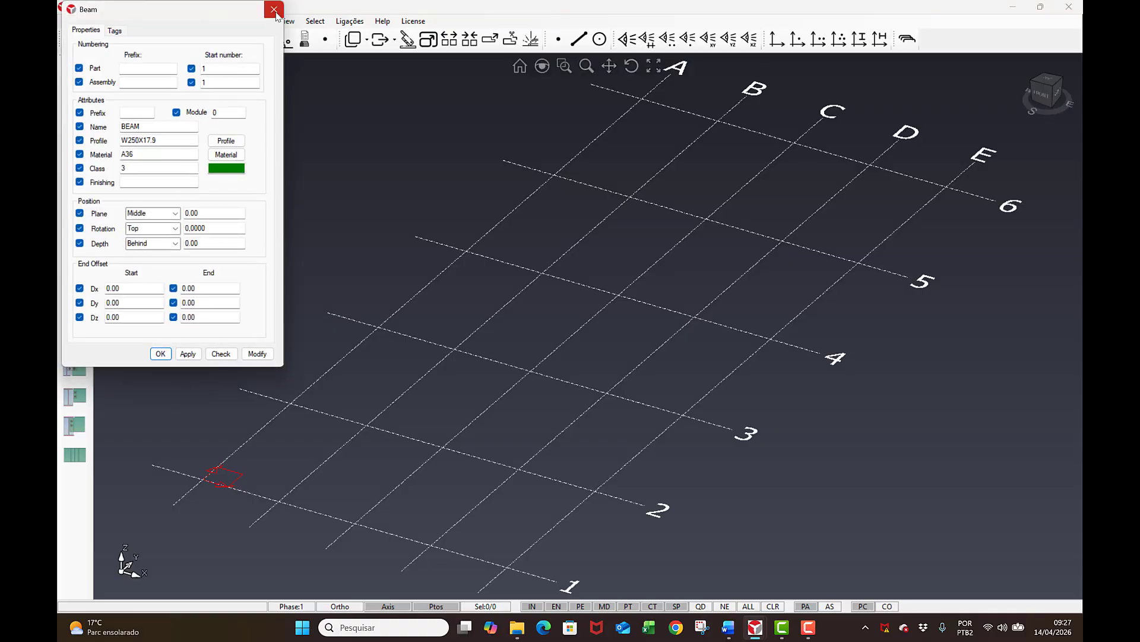
left_click(274, 9)
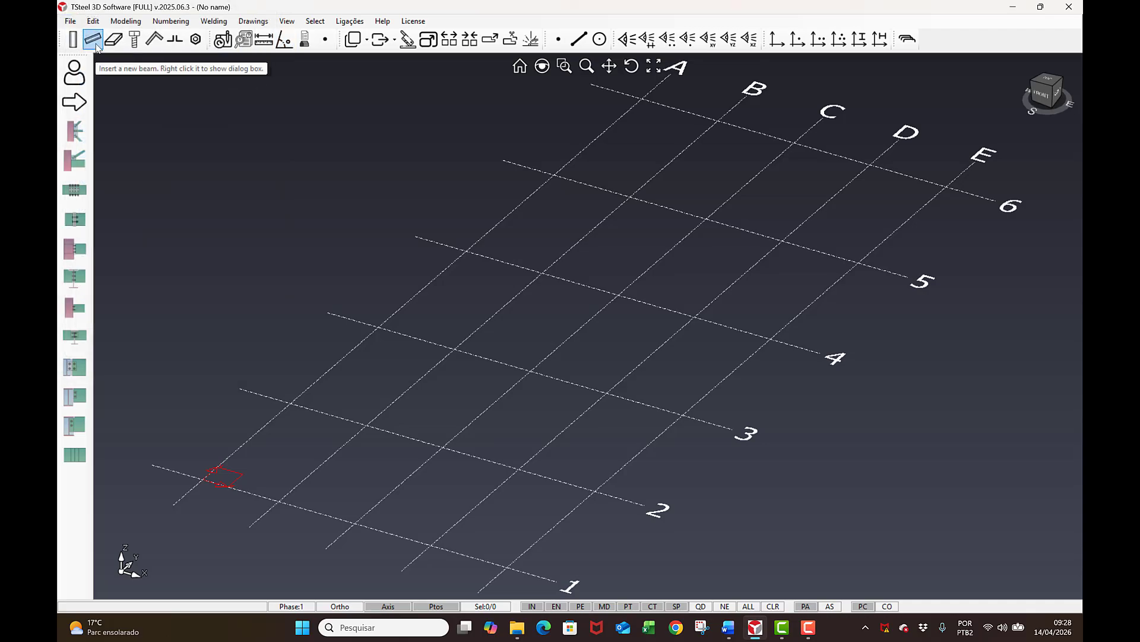
left_click(92, 39)
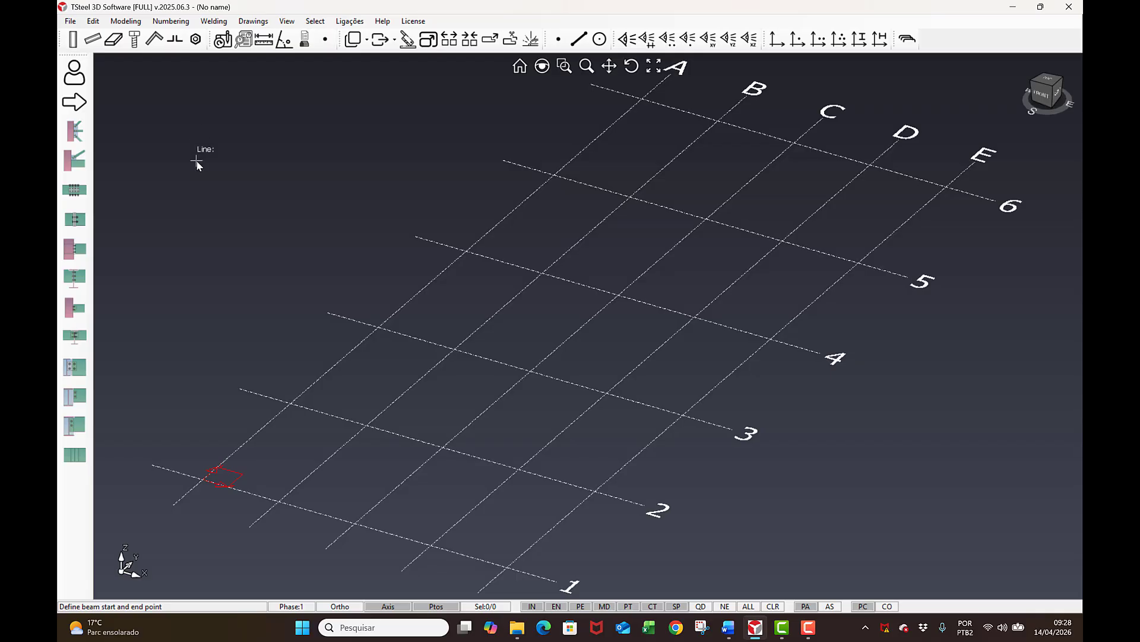
left_click(290, 404)
left_click(454, 350)
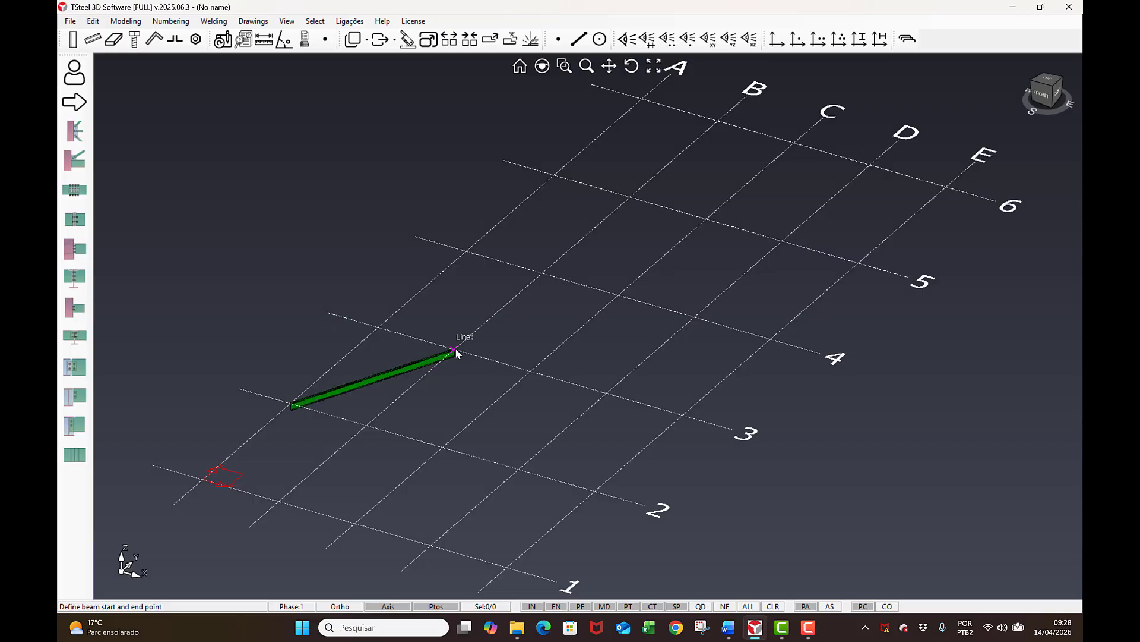
scroll(298, 410, "up", 5)
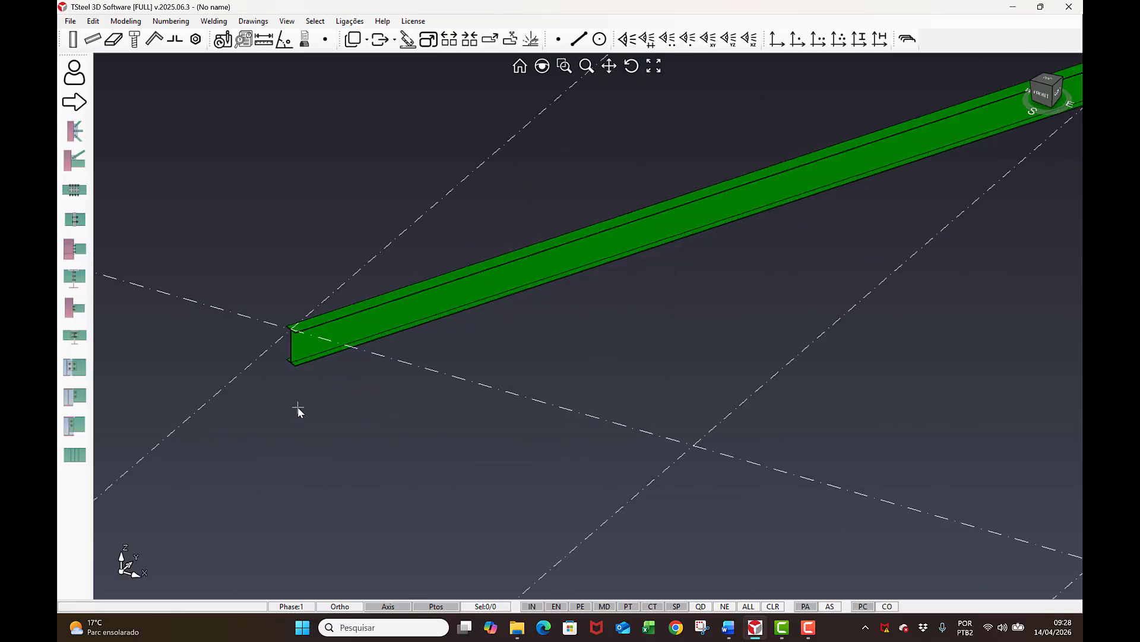
scroll(299, 410, "down", 3)
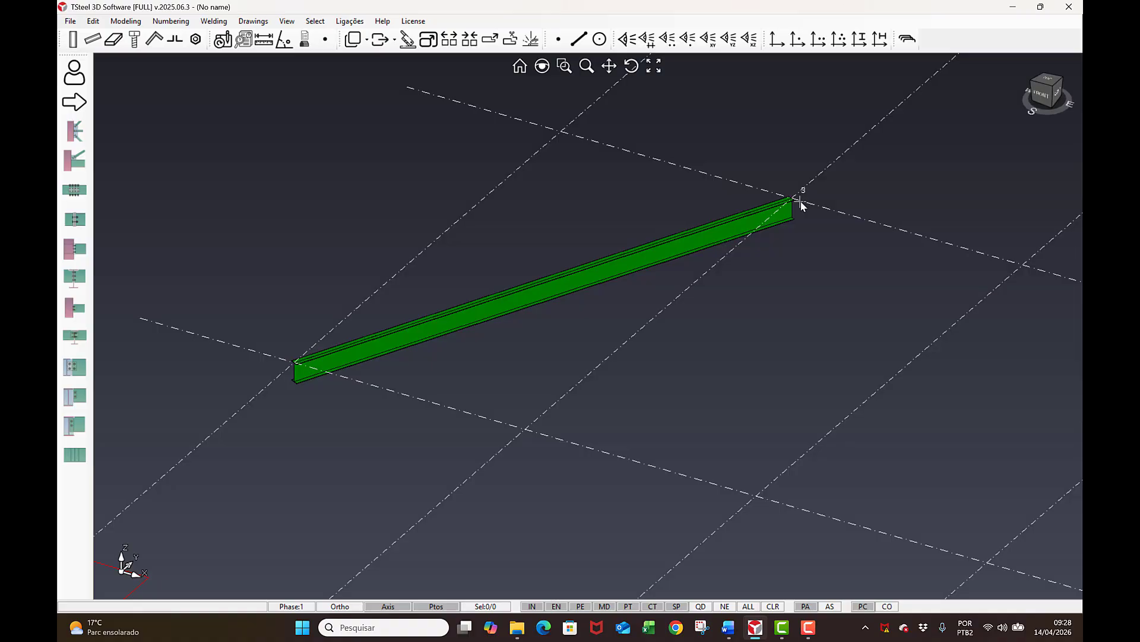
Set the start Dx end offset of the beam between A/2 and B/3 to 200 and apply it.
double_click(480, 319)
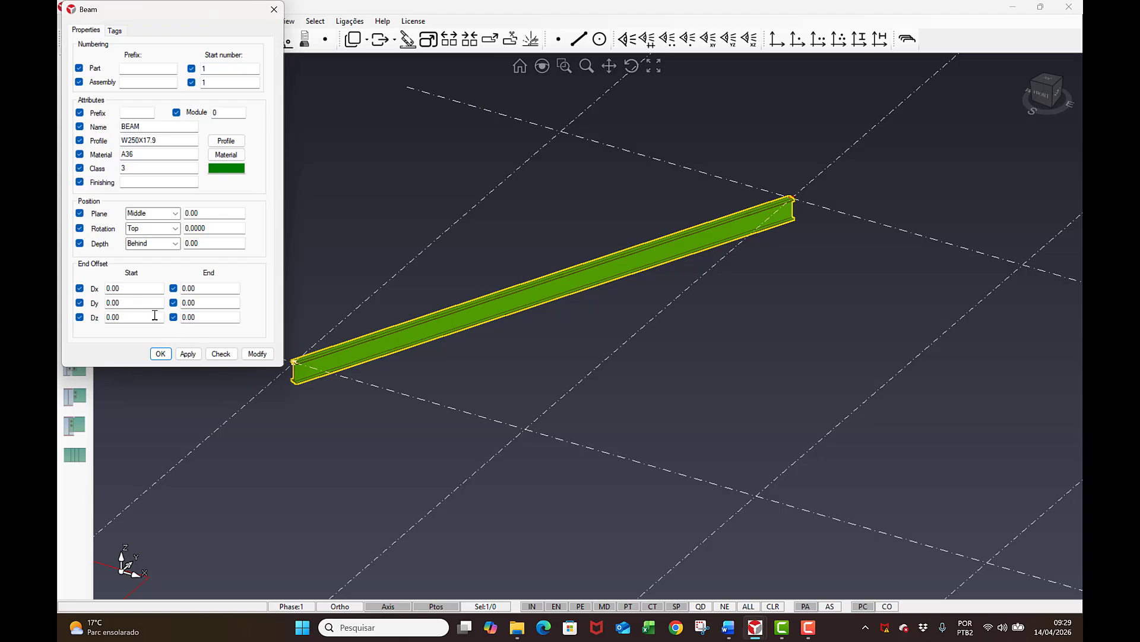
left_click(139, 292)
double_click(139, 292)
type("200")
left_click(259, 357)
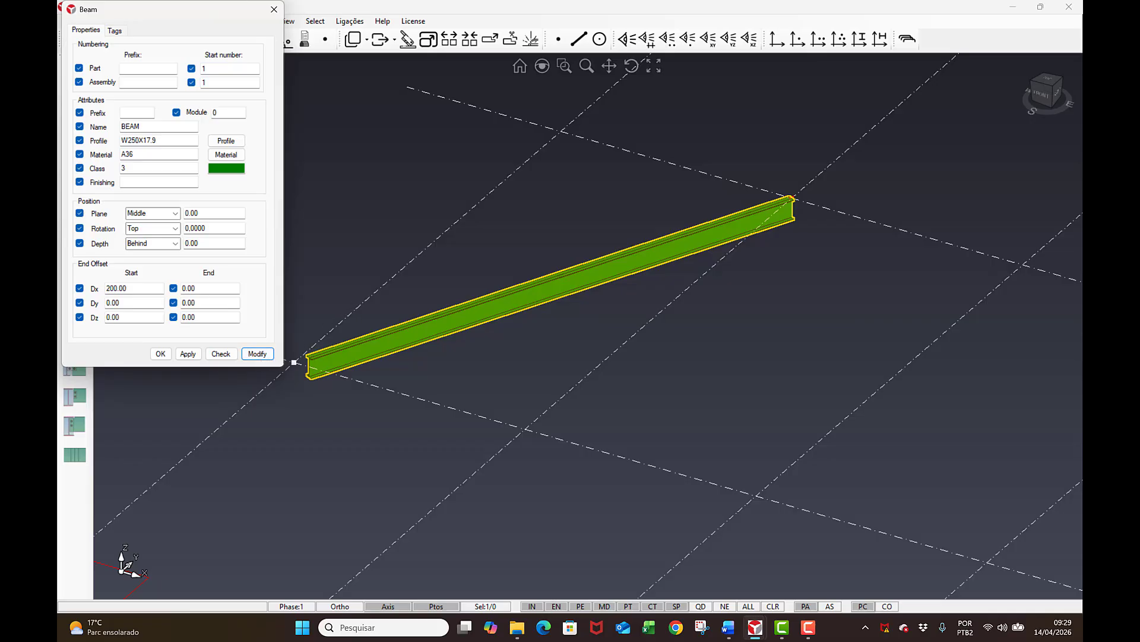
Set the beam's Dx end offsets to -200 at the start and 500 at the end, applying each change.
left_click(108, 287)
type("-")
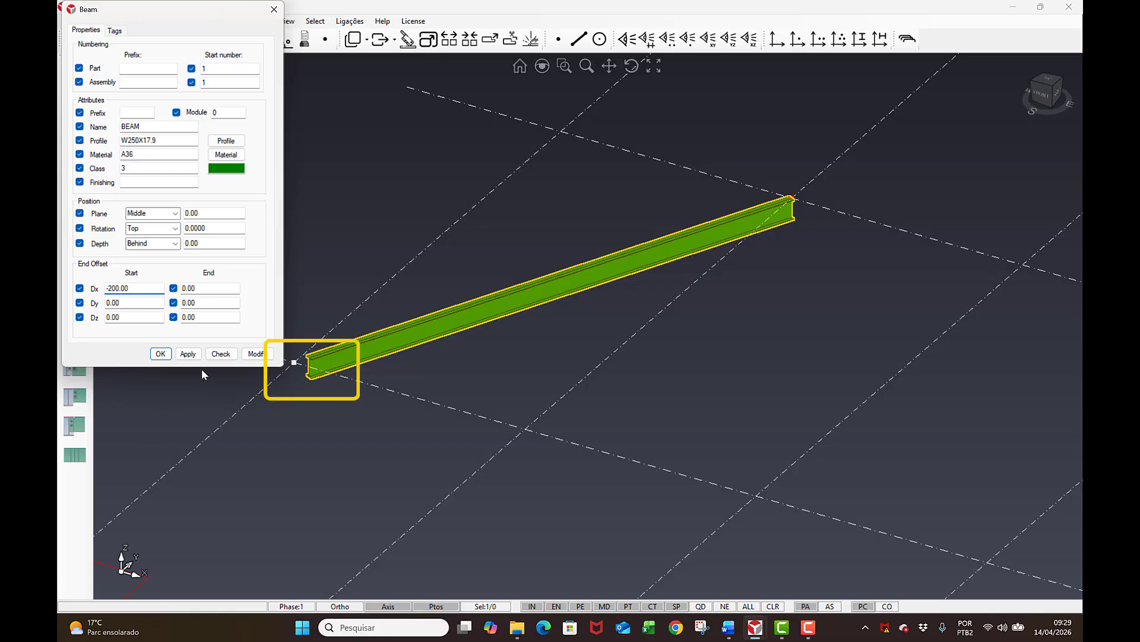
left_click(255, 354)
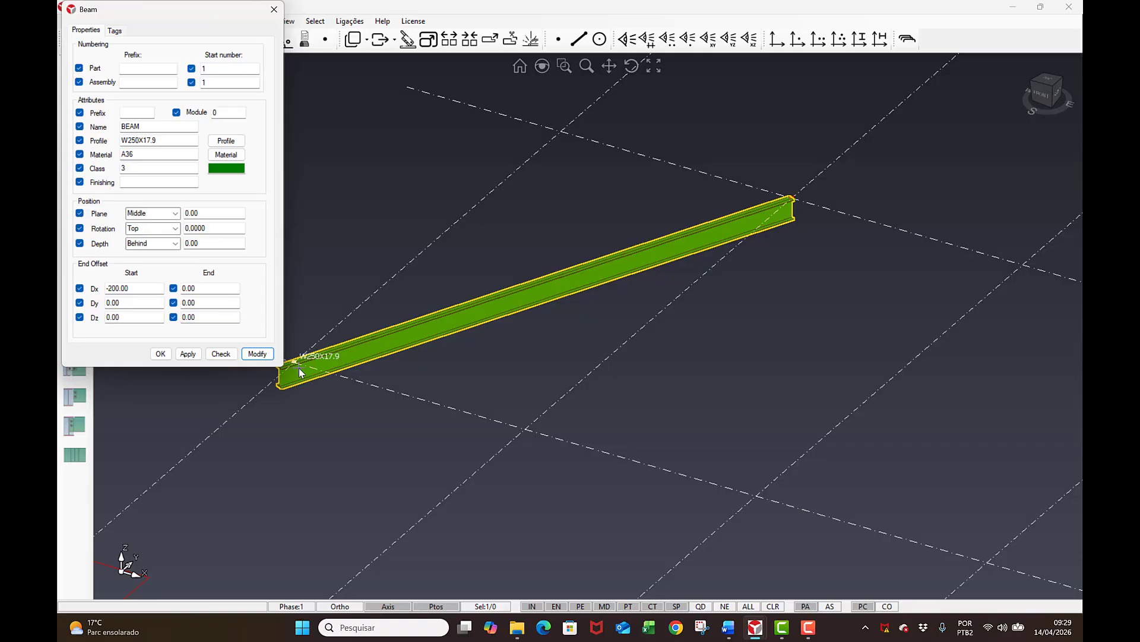
double_click(217, 290)
type("500")
left_click(257, 354)
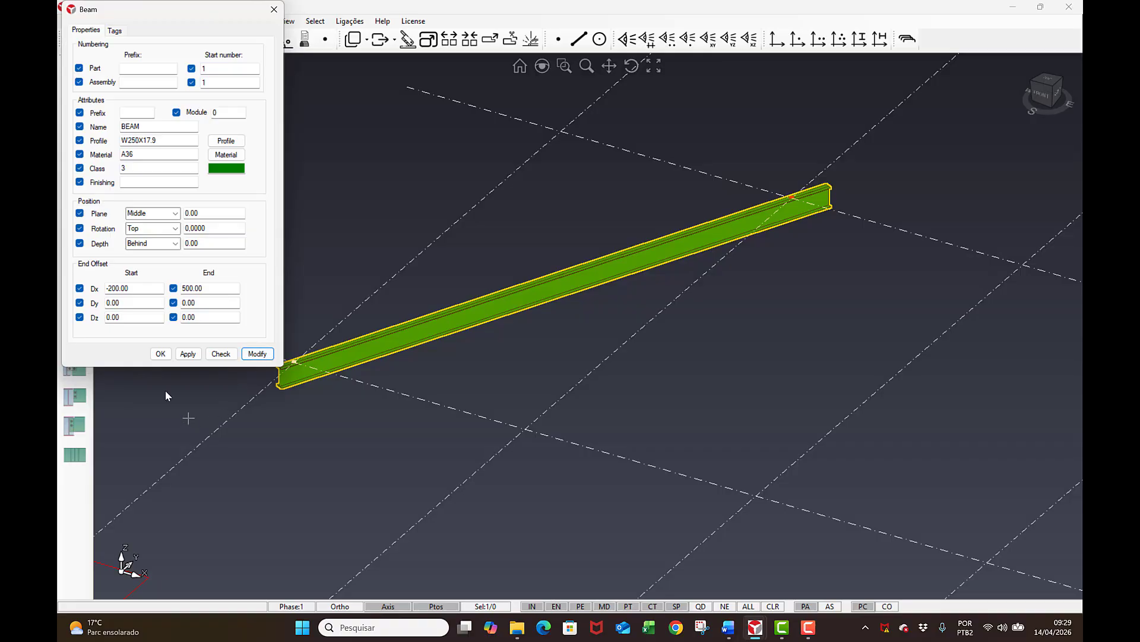
Set the beam's end Dz offset to 500, apply it and close the beam properties.
double_click(218, 316)
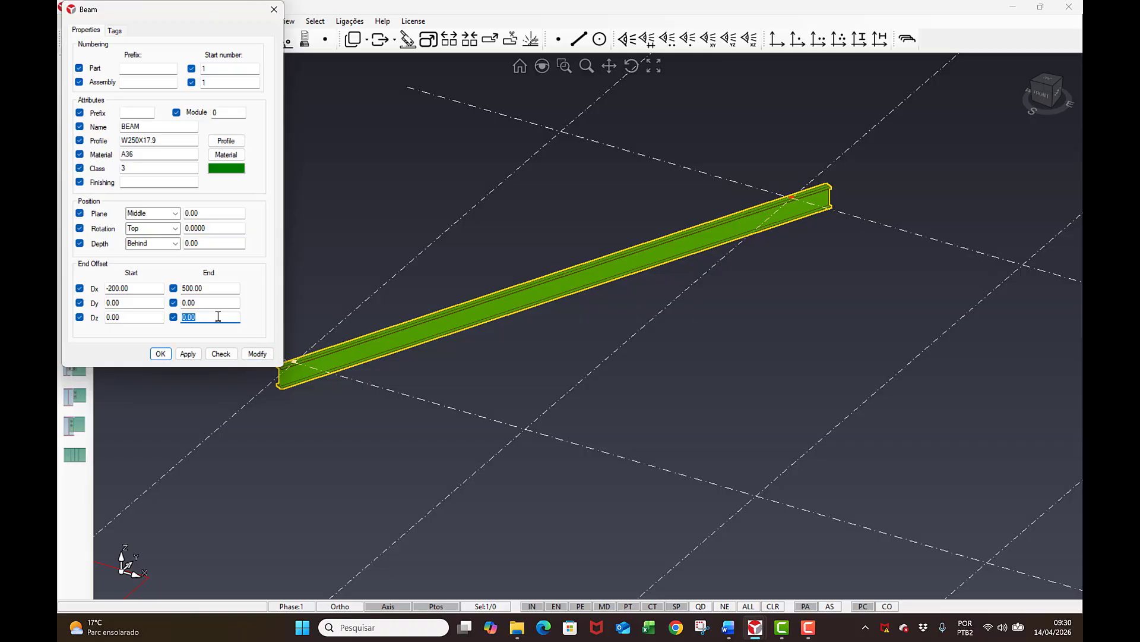
type("500")
left_click(254, 355)
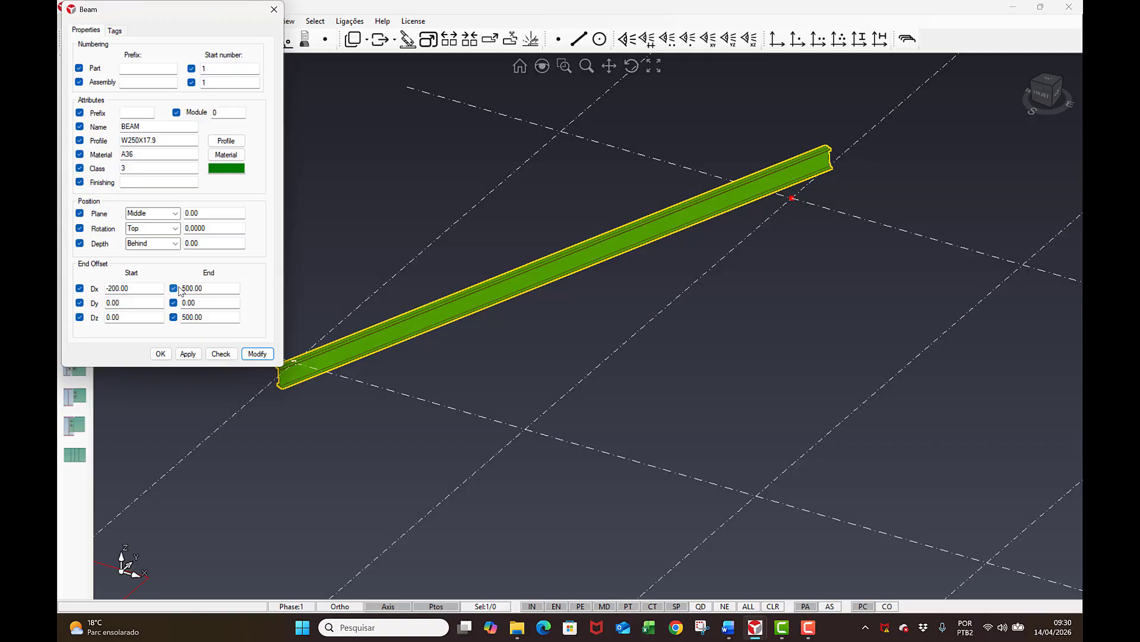
left_click(273, 10)
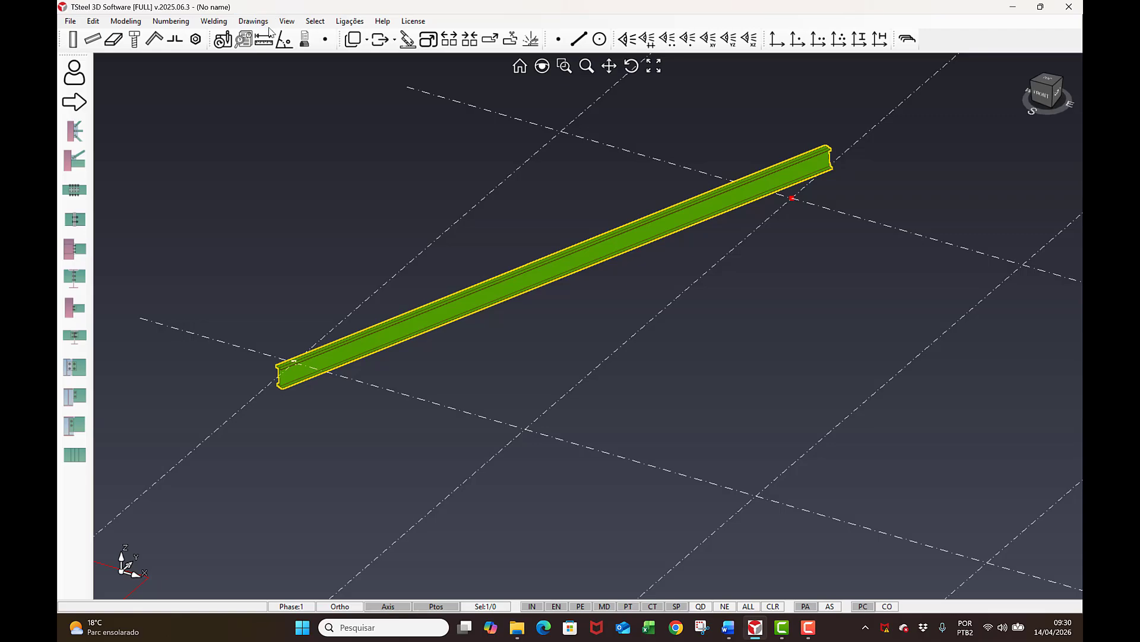
Insert a second beam along grid line 2 from intersection C/2 to D/2 and end the command.
left_click(92, 39)
scroll(135, 126, "down", 3)
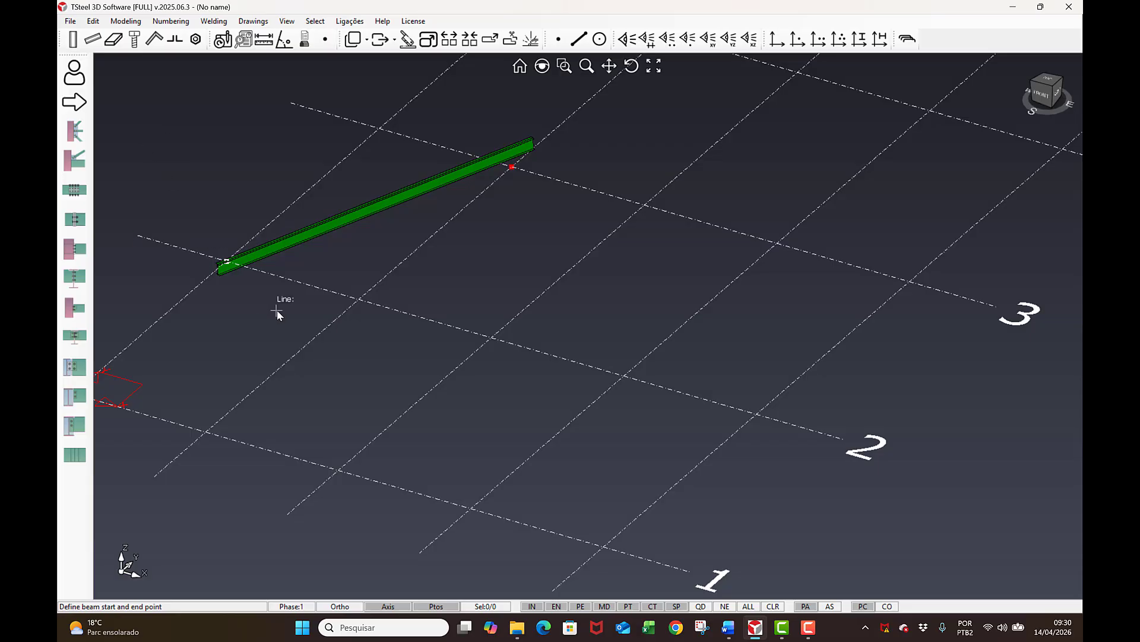
left_click(492, 338)
left_click(625, 378)
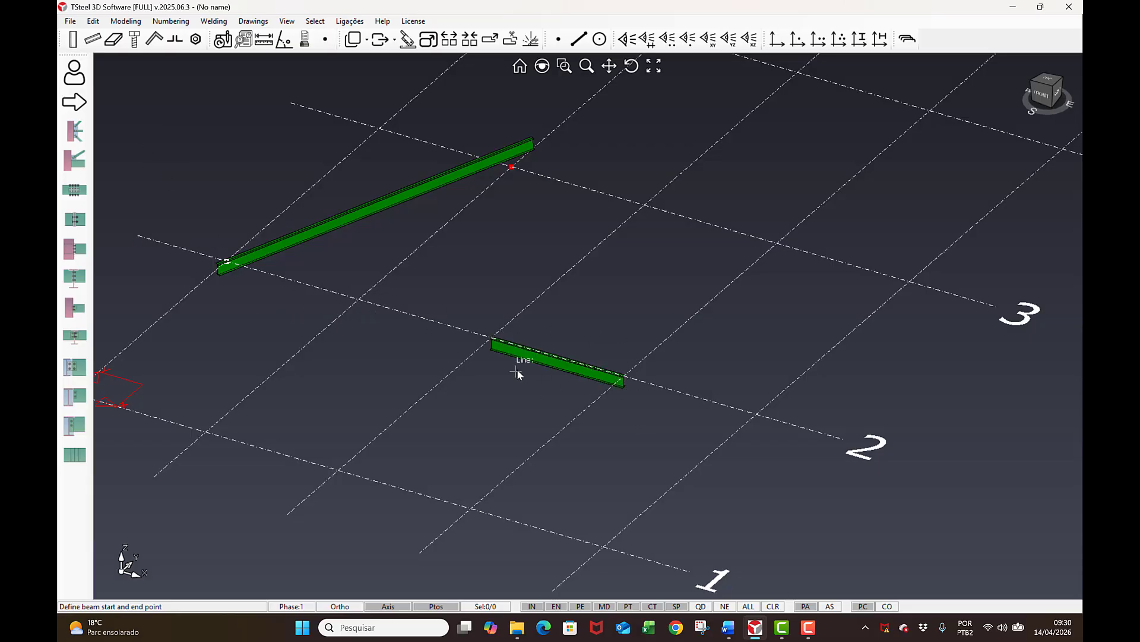
scroll(522, 372, "up", 6)
key("Escape")
scroll(198, 252, "down", 2)
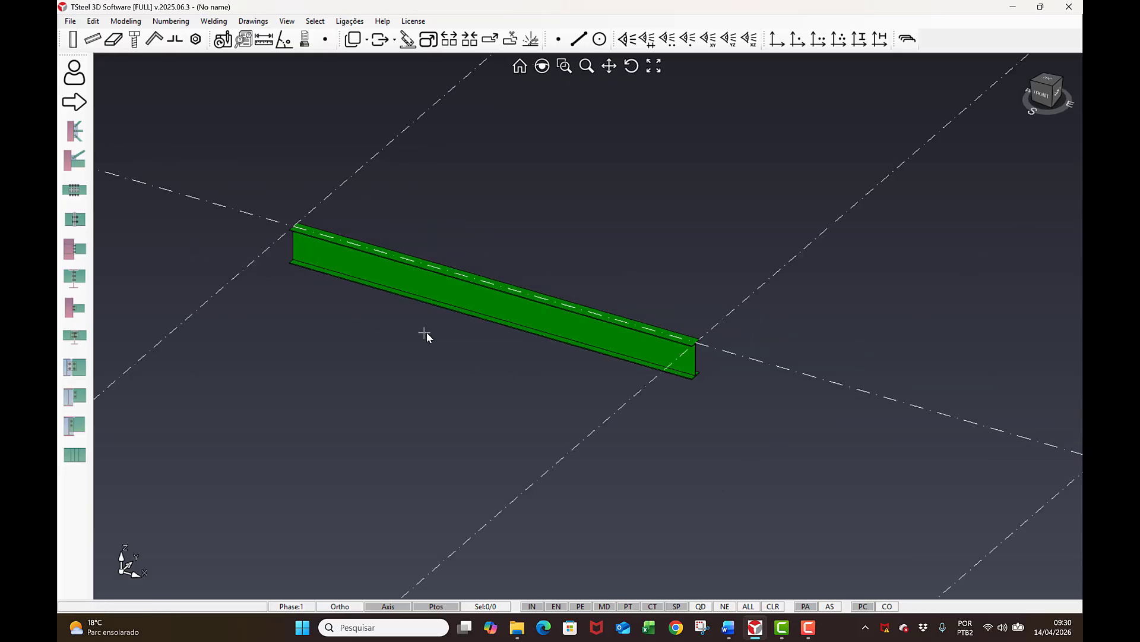
Select the beam between C/2 and D/2, inspect its endpoint handles and switch the members to transparent display.
left_click(430, 290)
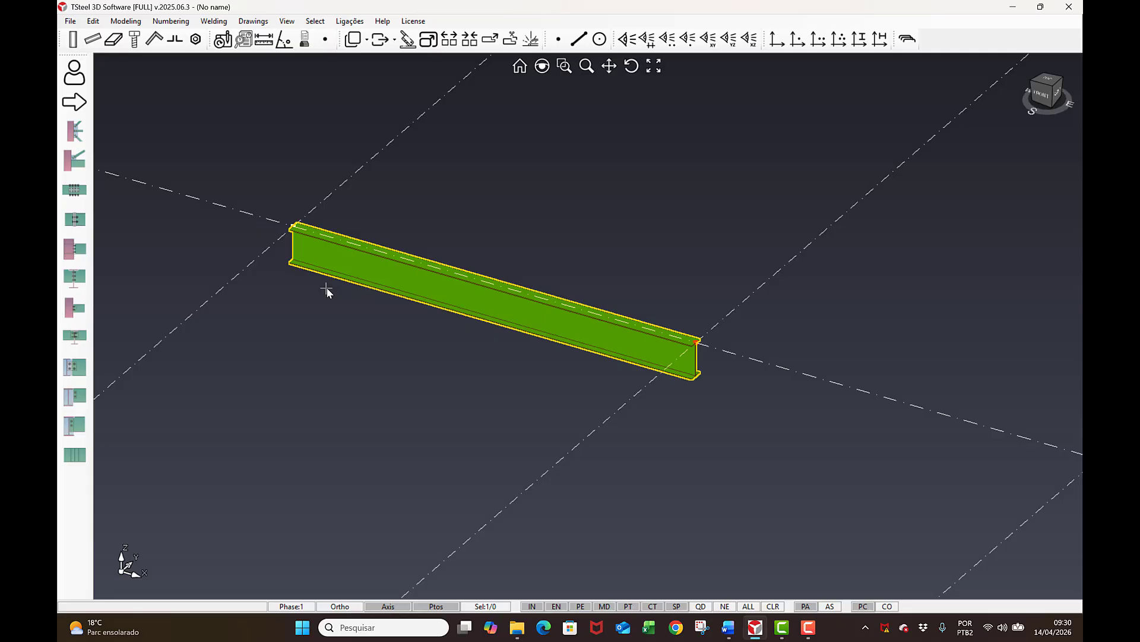
scroll(281, 243, "up", 5)
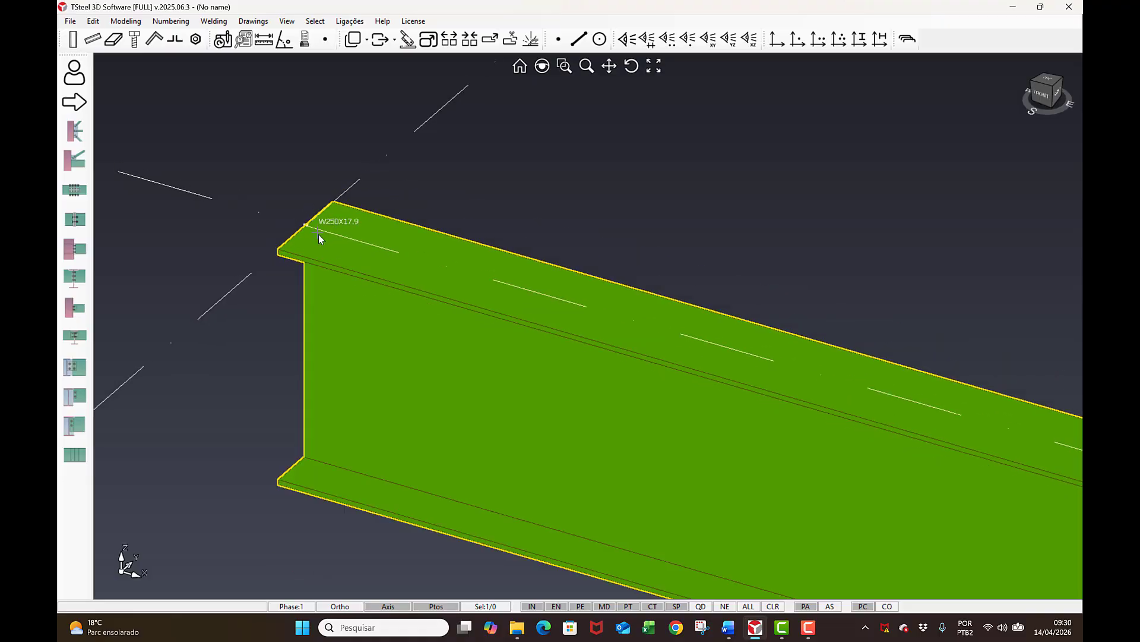
scroll(519, 288, "down", 5)
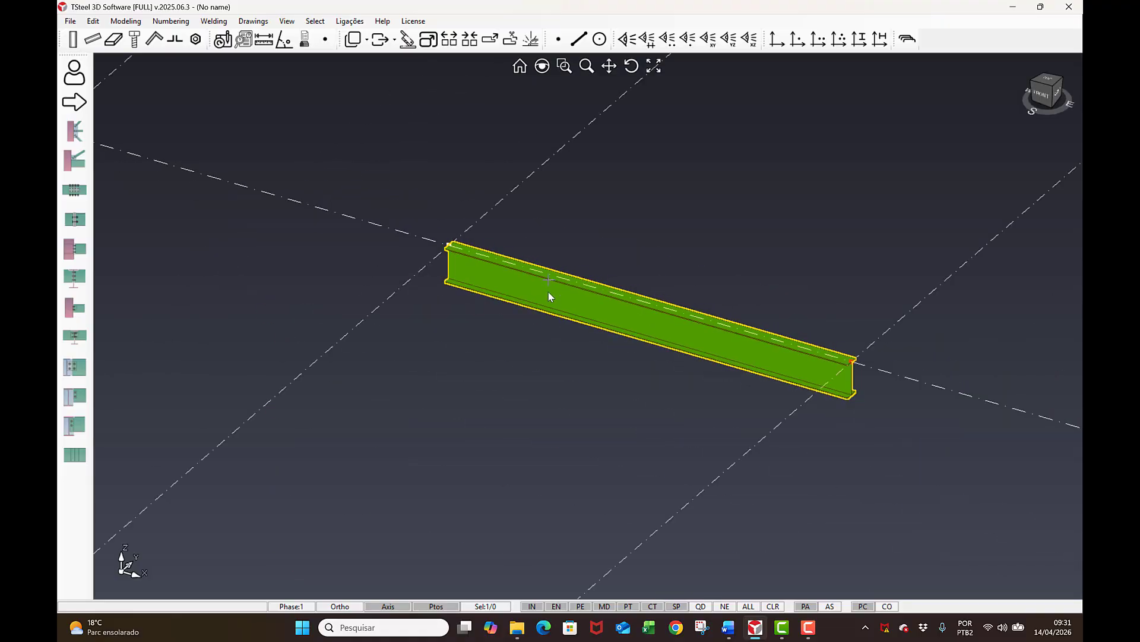
scroll(892, 316, "up", 5)
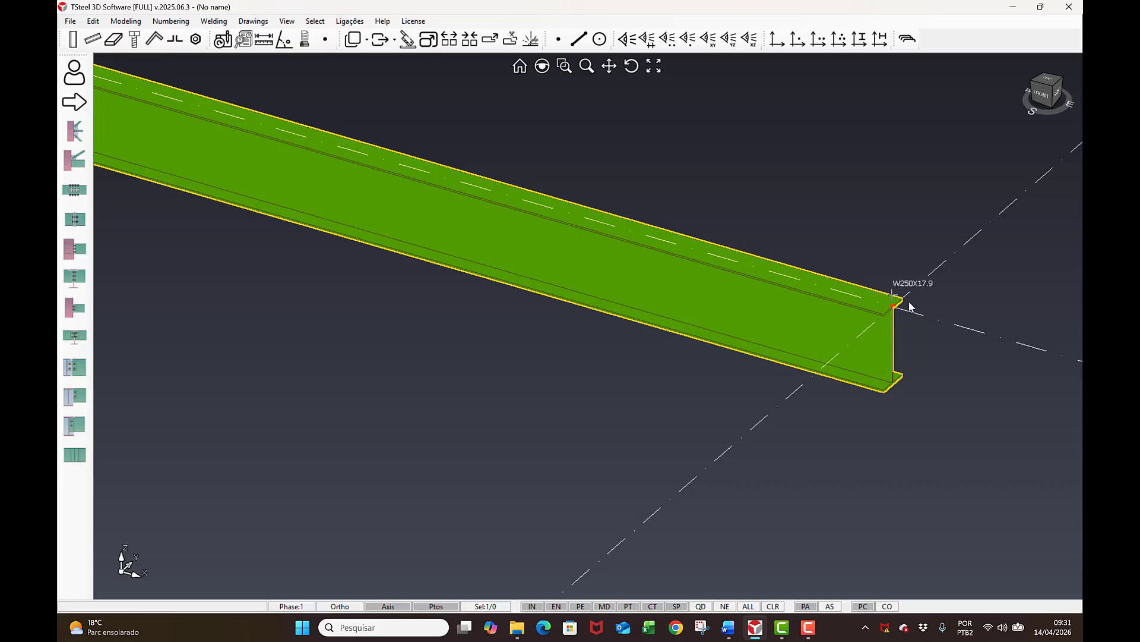
key("Return")
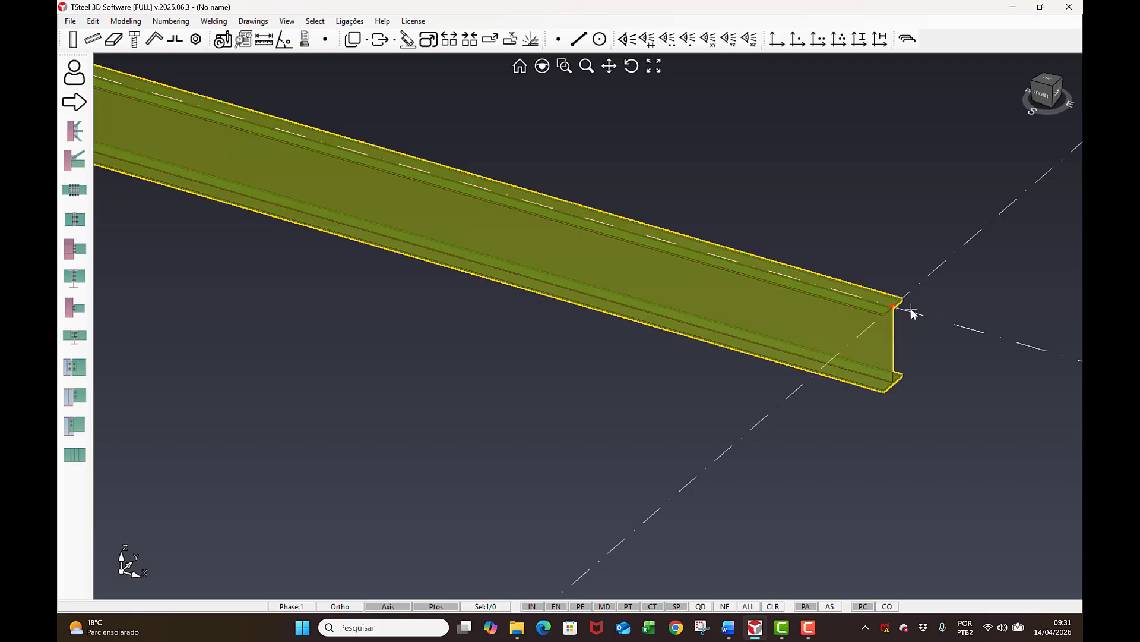
Compare both endpoint handles of the selected beam and select only its start-point handle at C/2.
scroll(901, 308, "up", 3)
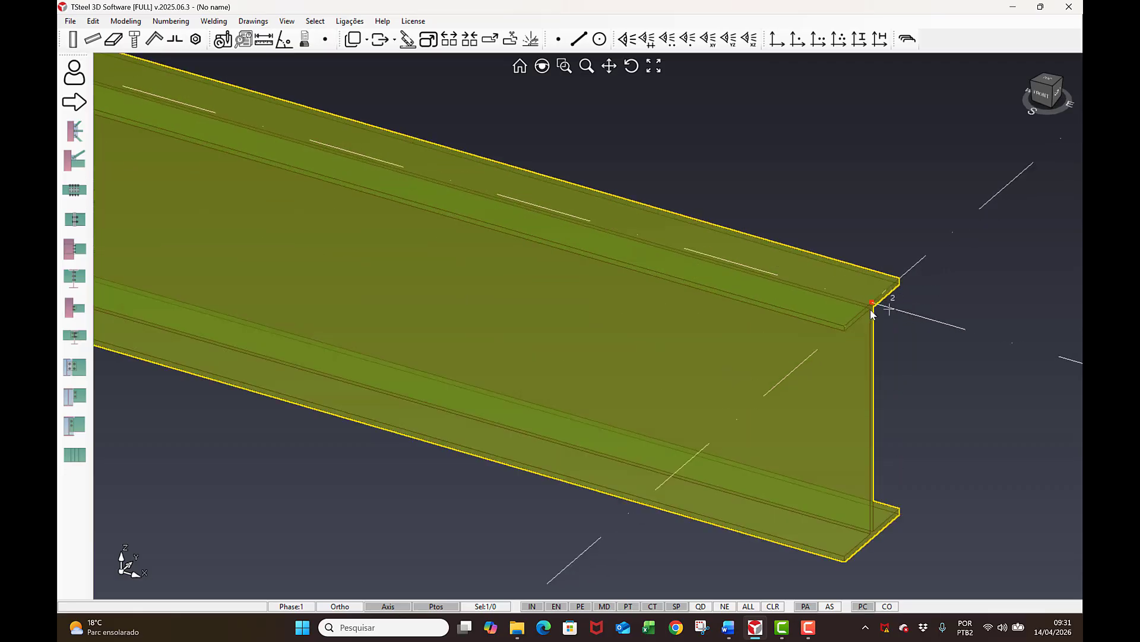
scroll(677, 262, "down", 5)
scroll(600, 226, "up", 5)
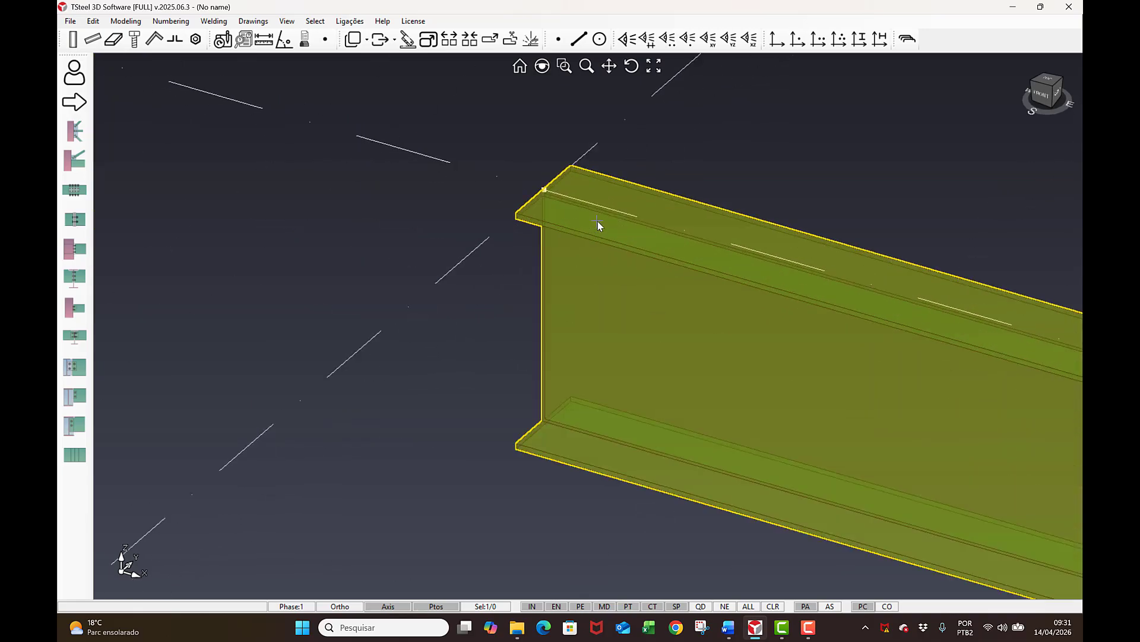
scroll(352, 169, "down", 3)
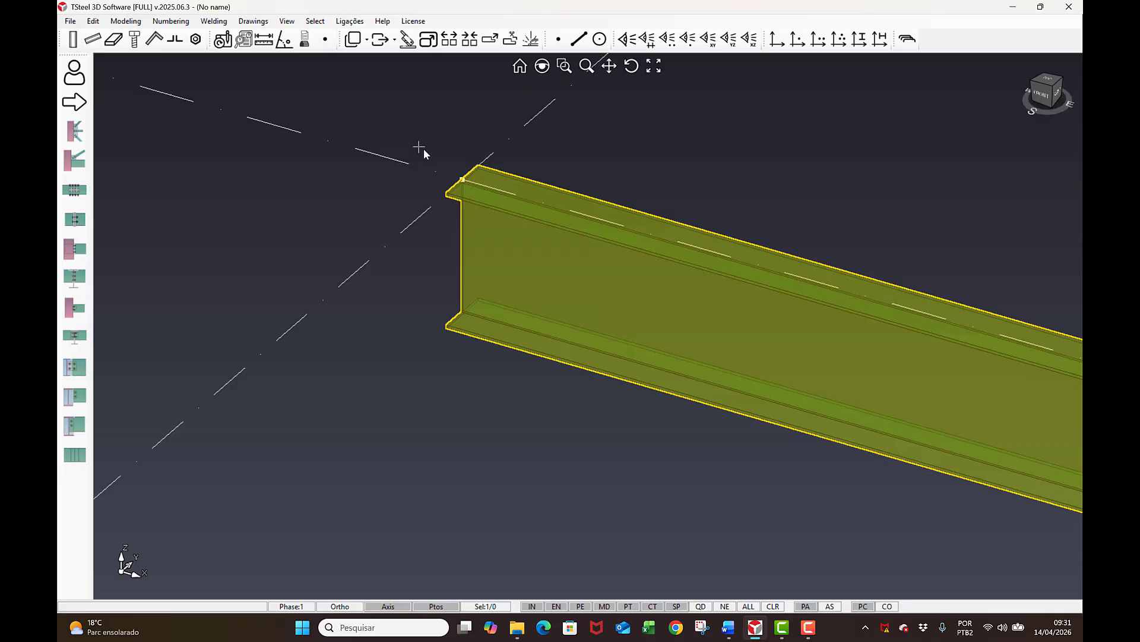
left_click_drag(423, 148, 534, 241)
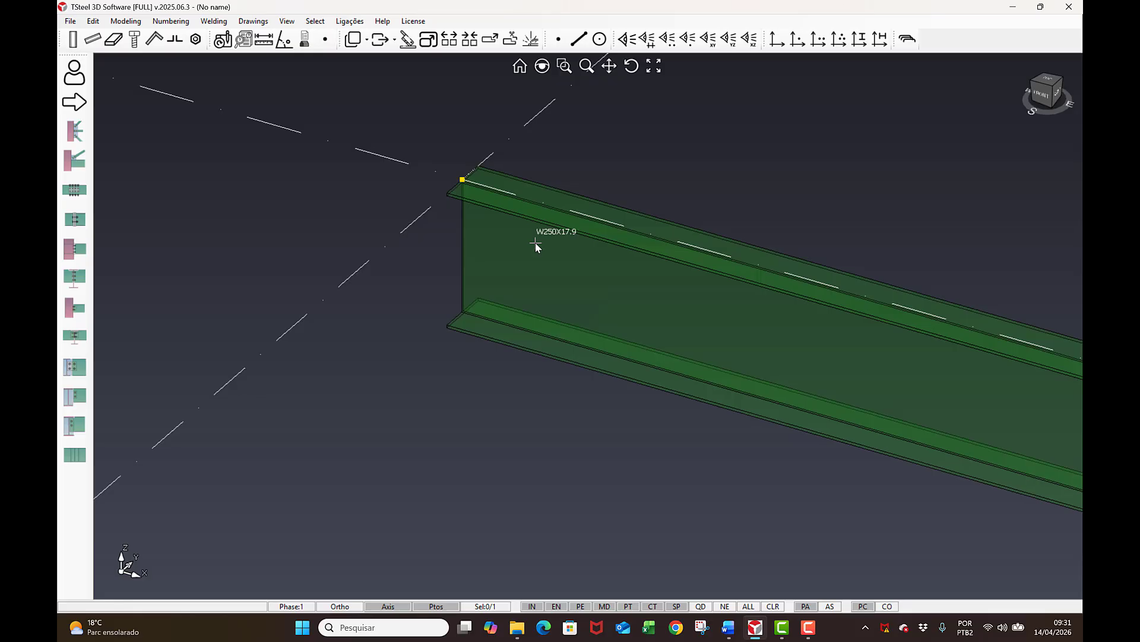
Select only the beam's end-point handle at D/2 and relocate it to grid intersection E/3 with Quick Move.
scroll(357, 208, "down", 4)
scroll(628, 293, "up", 3)
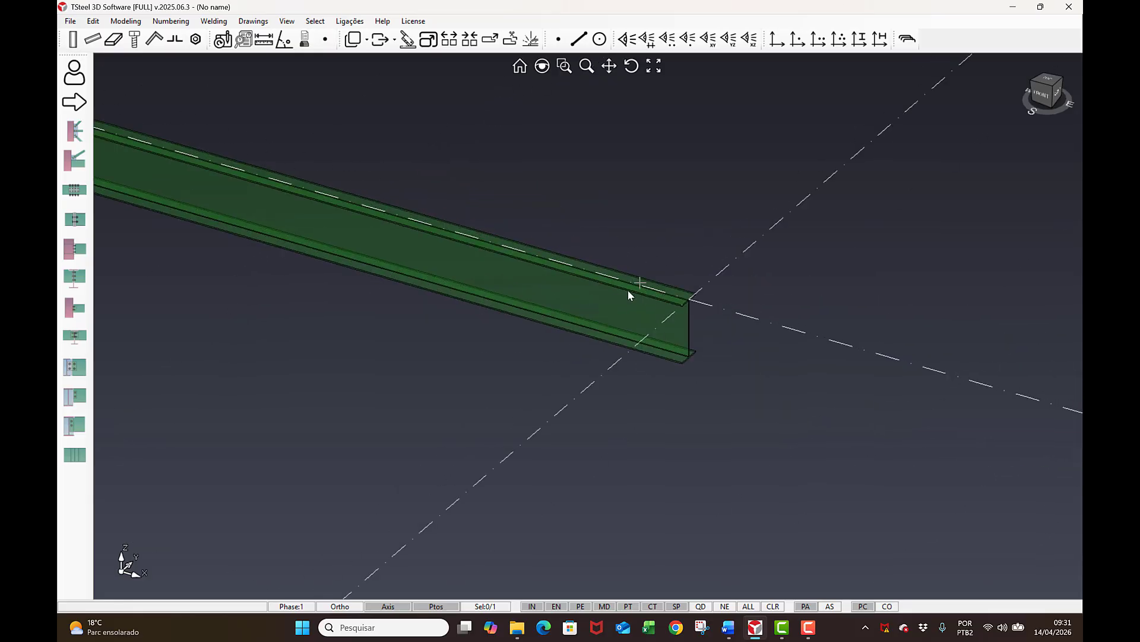
left_click(615, 294)
scroll(698, 306, "up", 3)
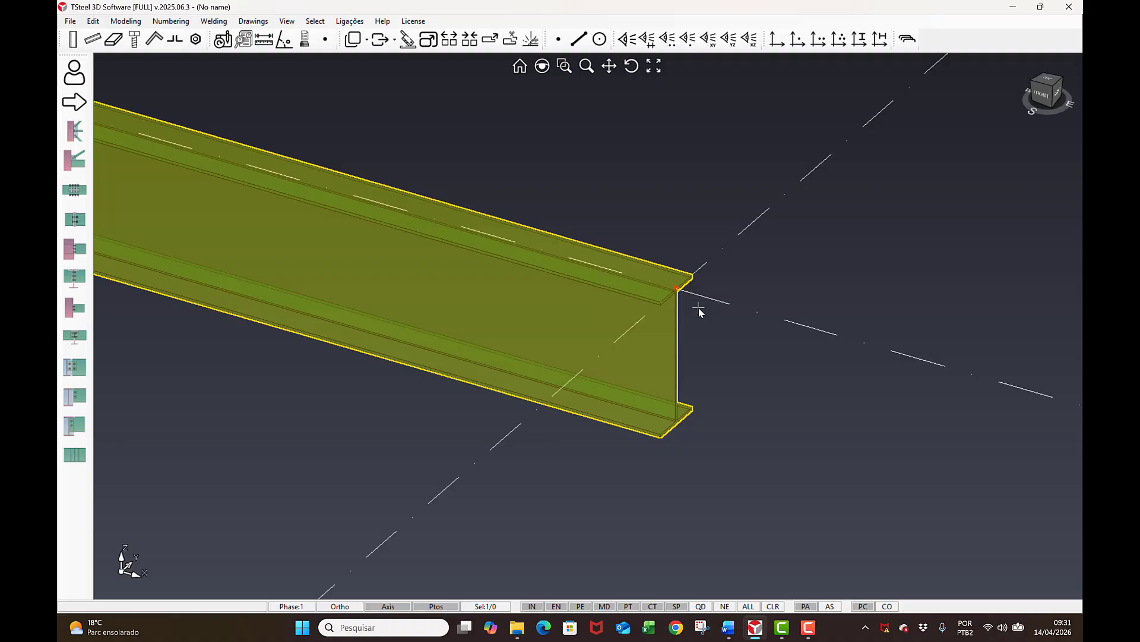
left_click(698, 333)
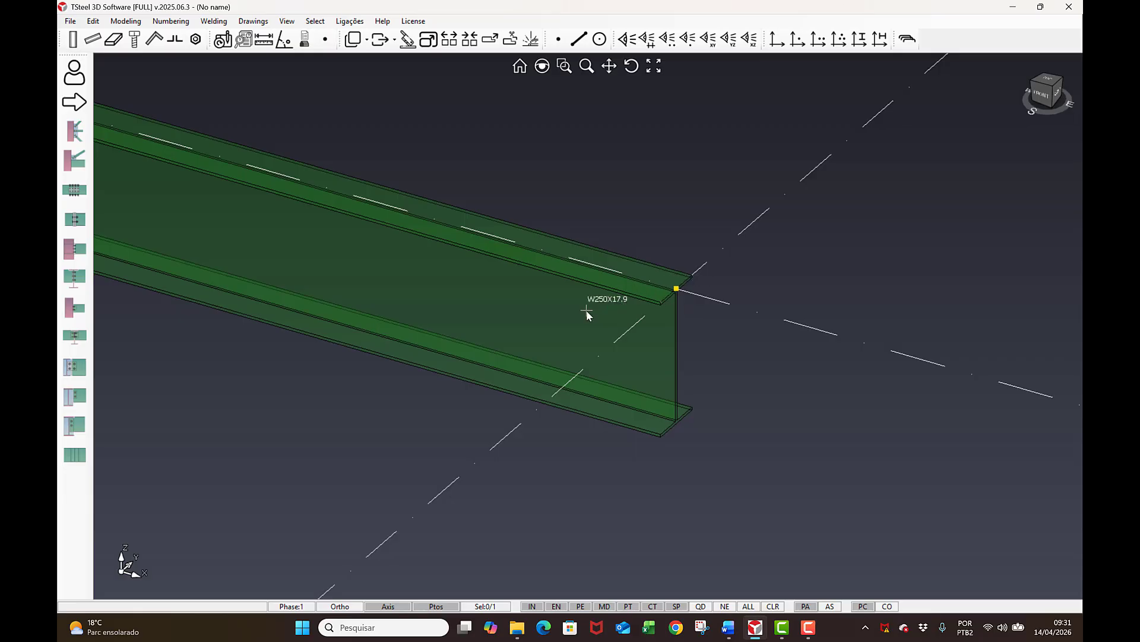
scroll(586, 310, "down", 2)
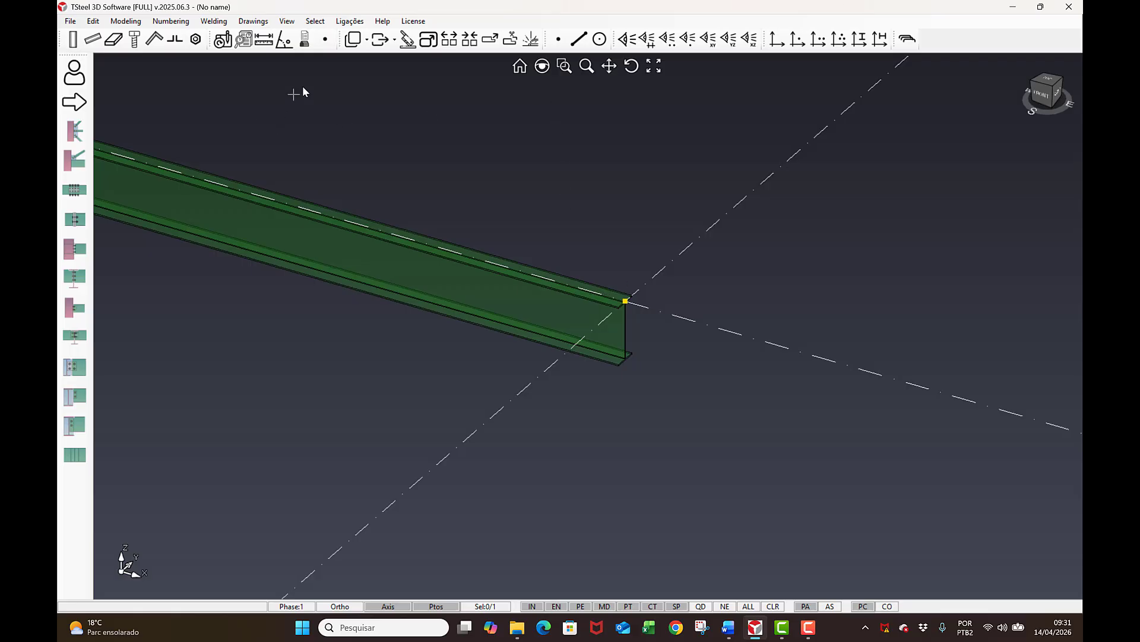
left_click(395, 41)
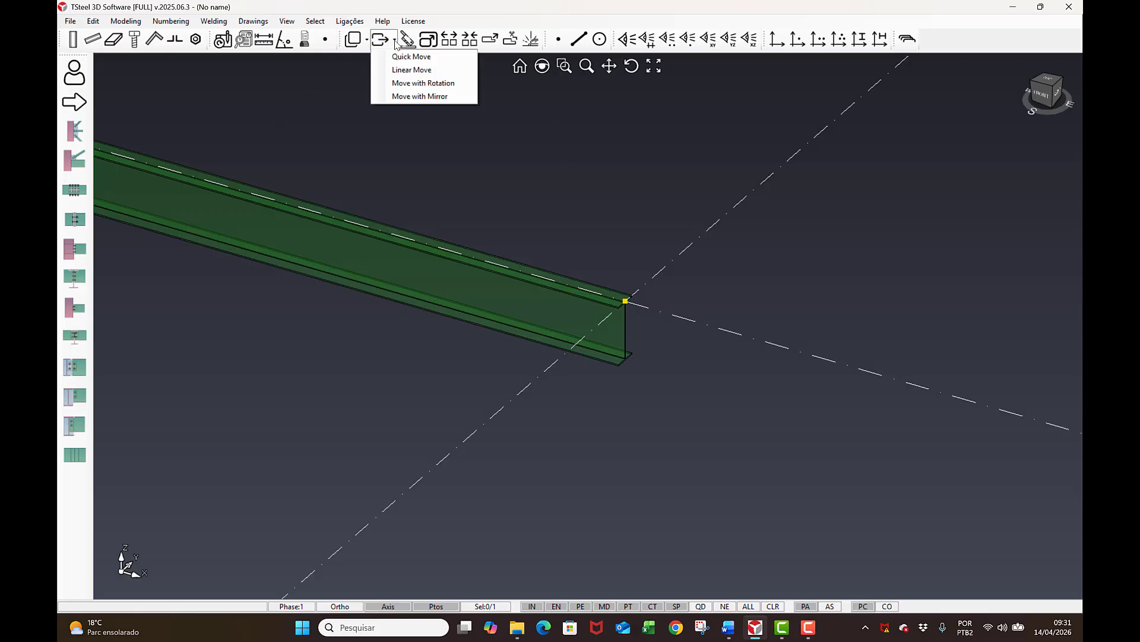
left_click(397, 56)
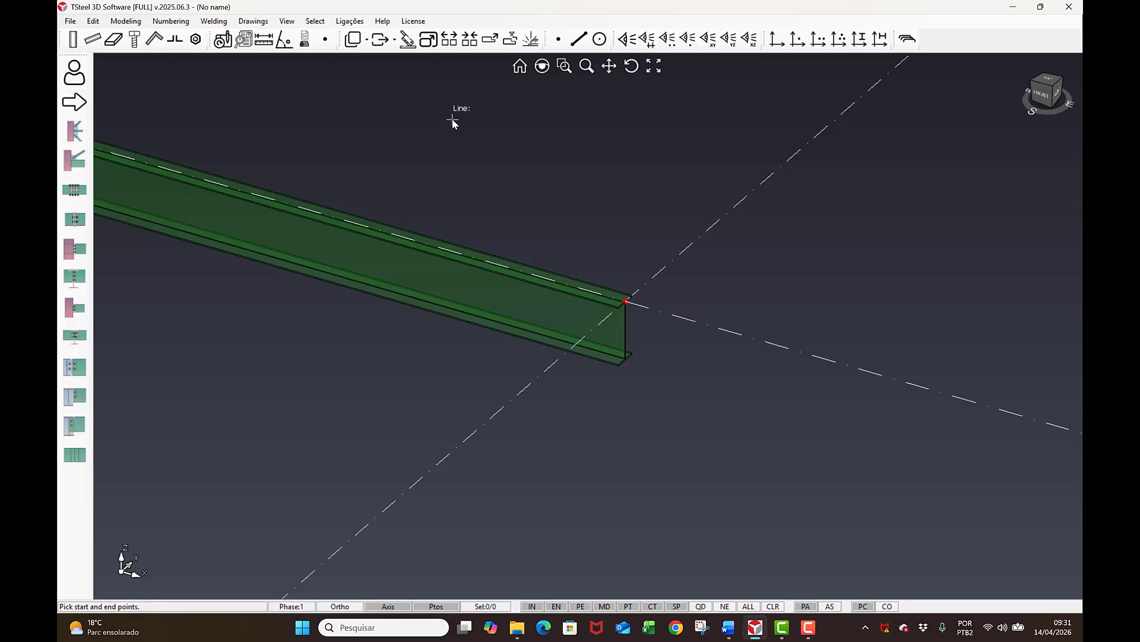
left_click(625, 302)
scroll(519, 385, "down", 5)
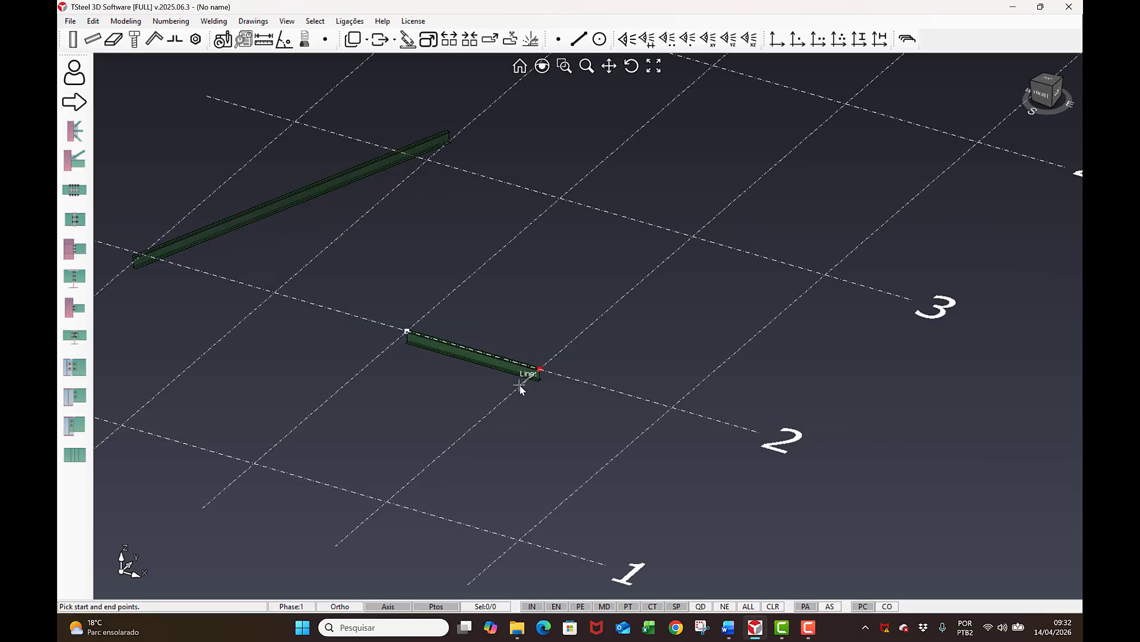
left_click(825, 275)
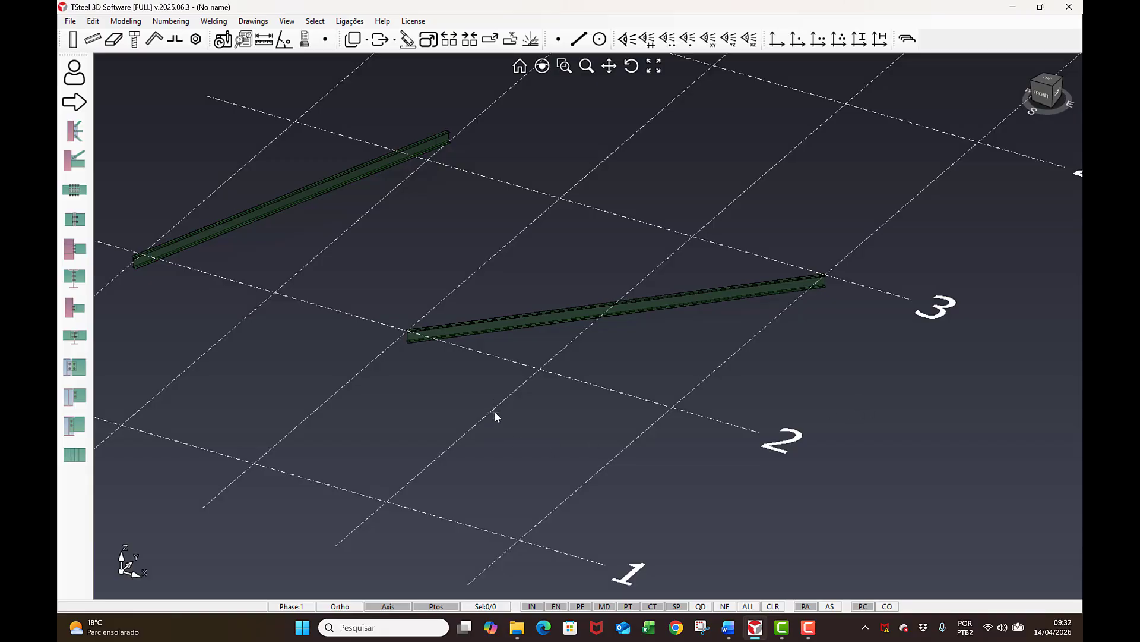
Select the beam moved to E/3 and isolate its end-point handle to check its position at the grid intersection.
left_click(542, 322)
scroll(834, 273, "up", 3)
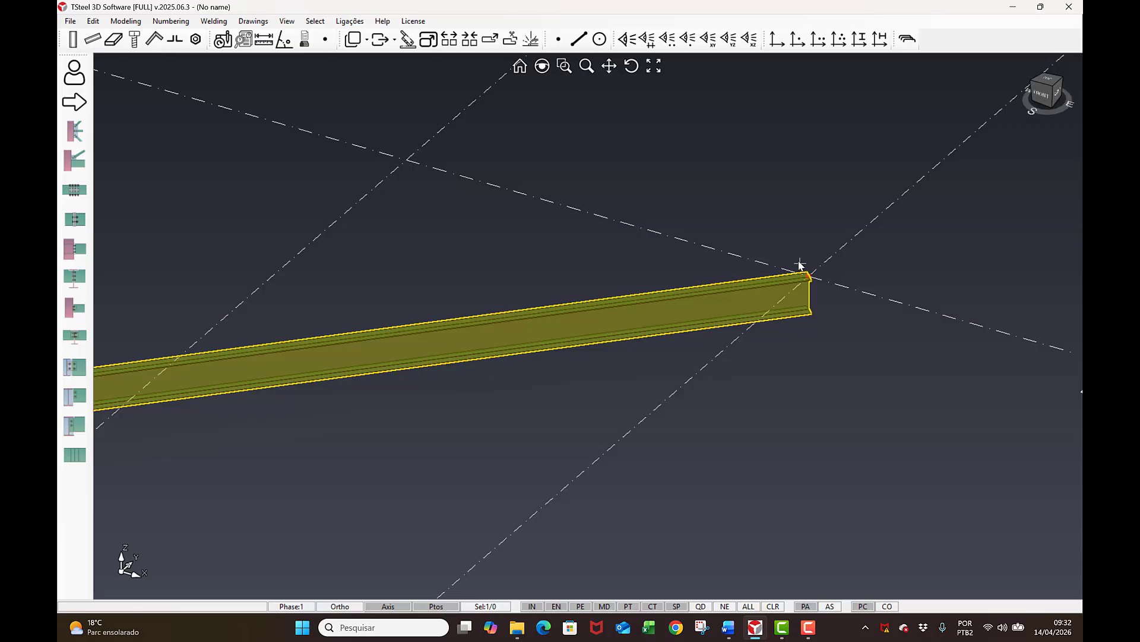
left_click_drag(765, 253, 837, 300)
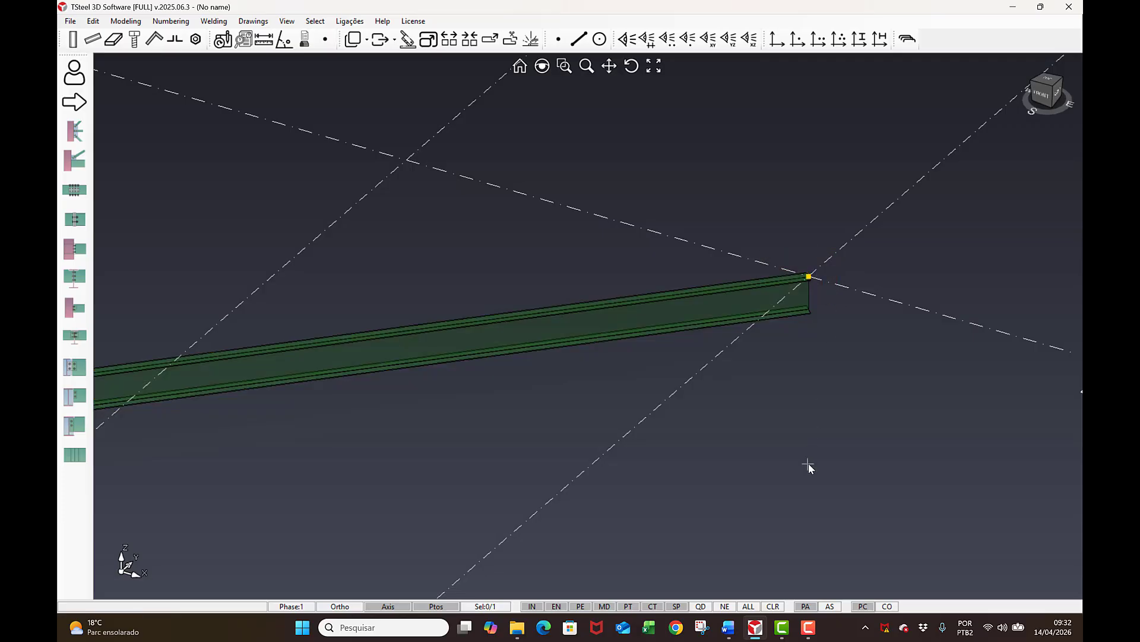
scroll(888, 328, "down", 3)
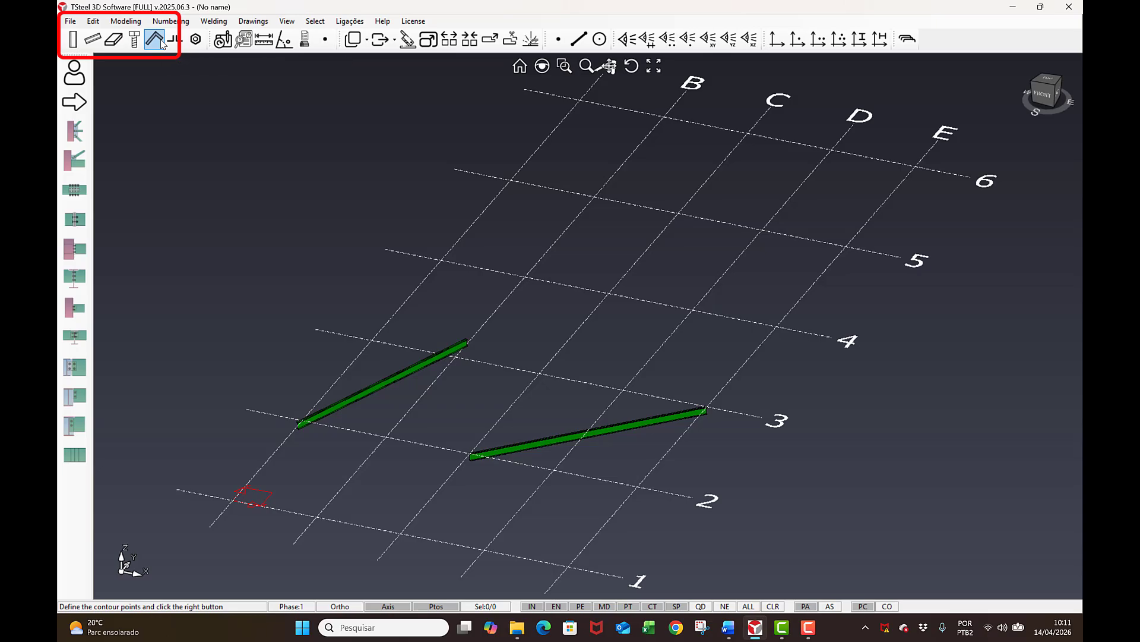
Create a polybeam from A/4 through the outer end of grid line 5 and intersection B/5 to B/6.
left_click(158, 40)
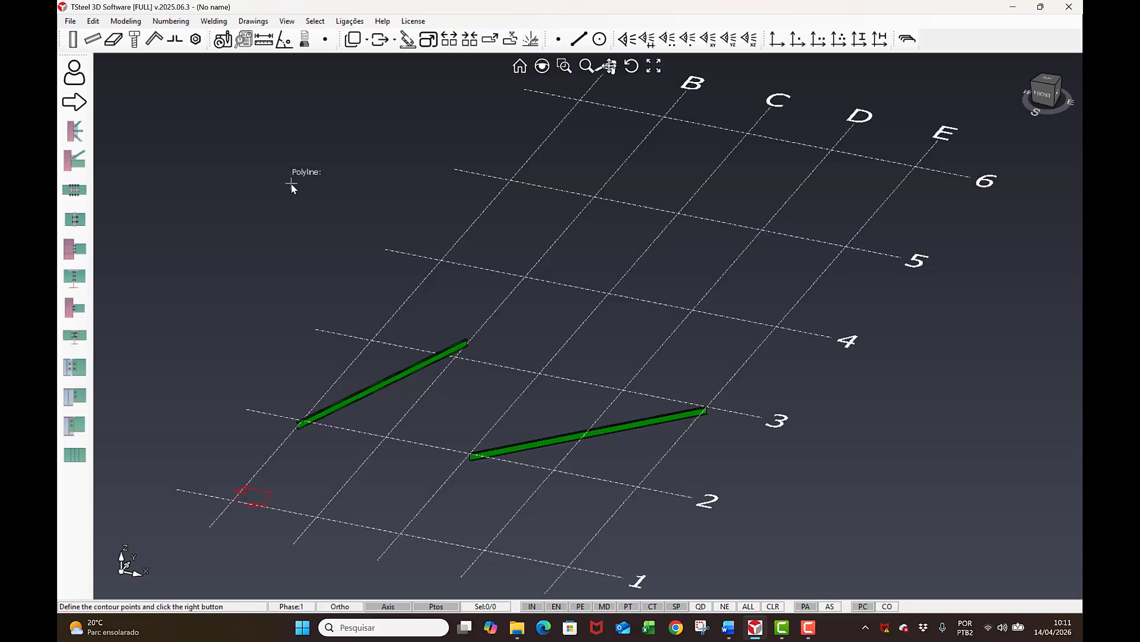
left_click(442, 260)
left_click(455, 171)
left_click(593, 198)
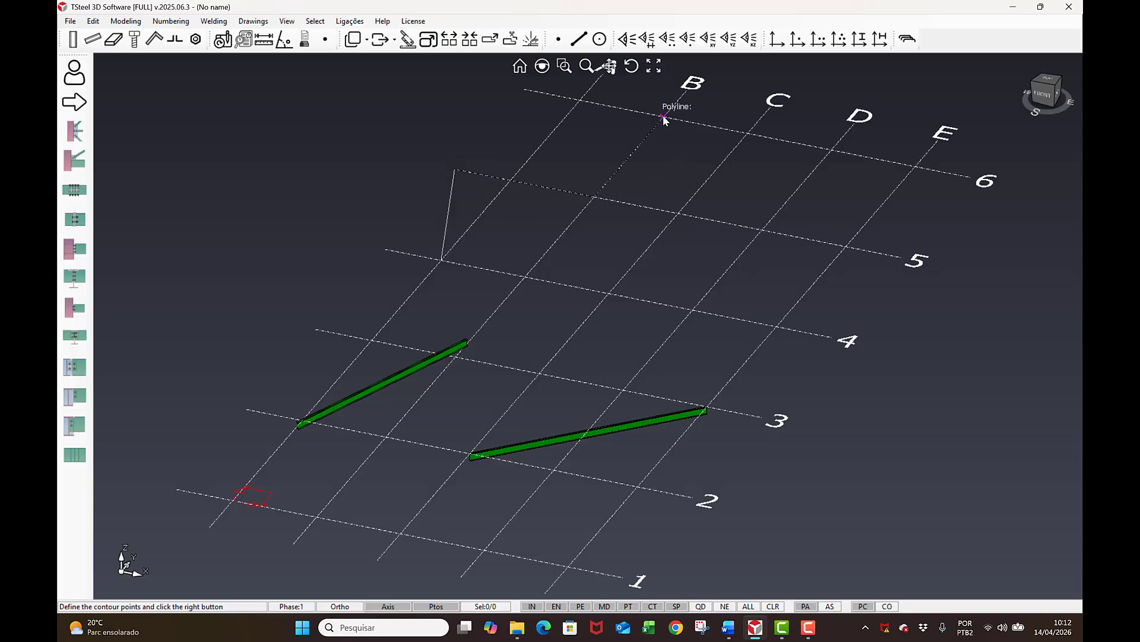
left_click(664, 117)
right_click(676, 158)
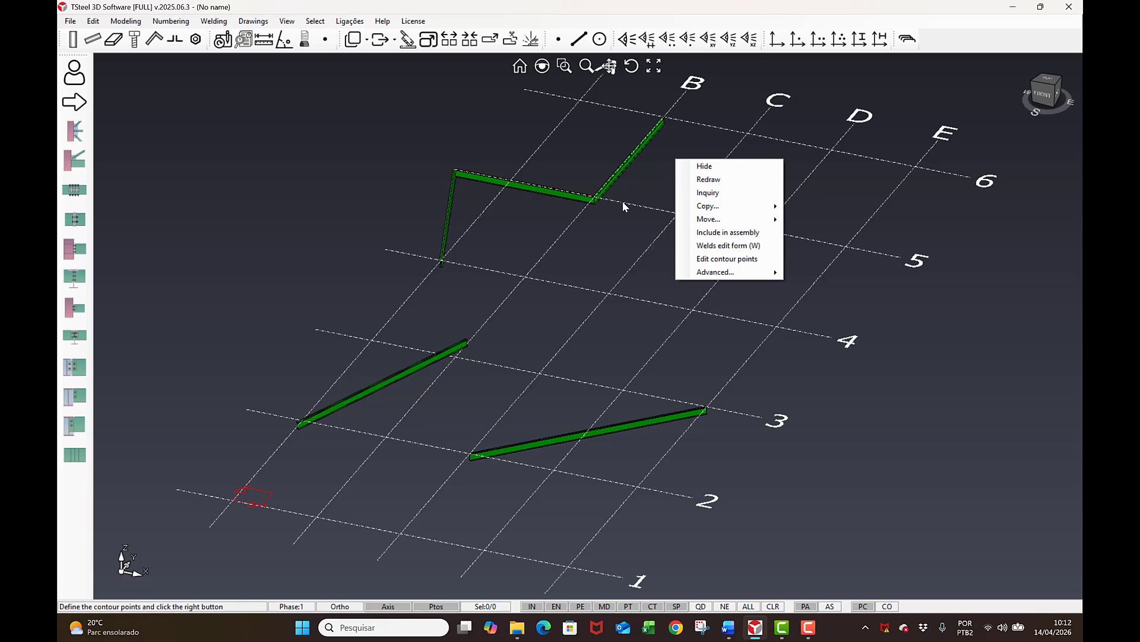
End the polybeam command, select the new polybeam to inspect its contour point handles, and clear the selection.
scroll(616, 208, "down", 3)
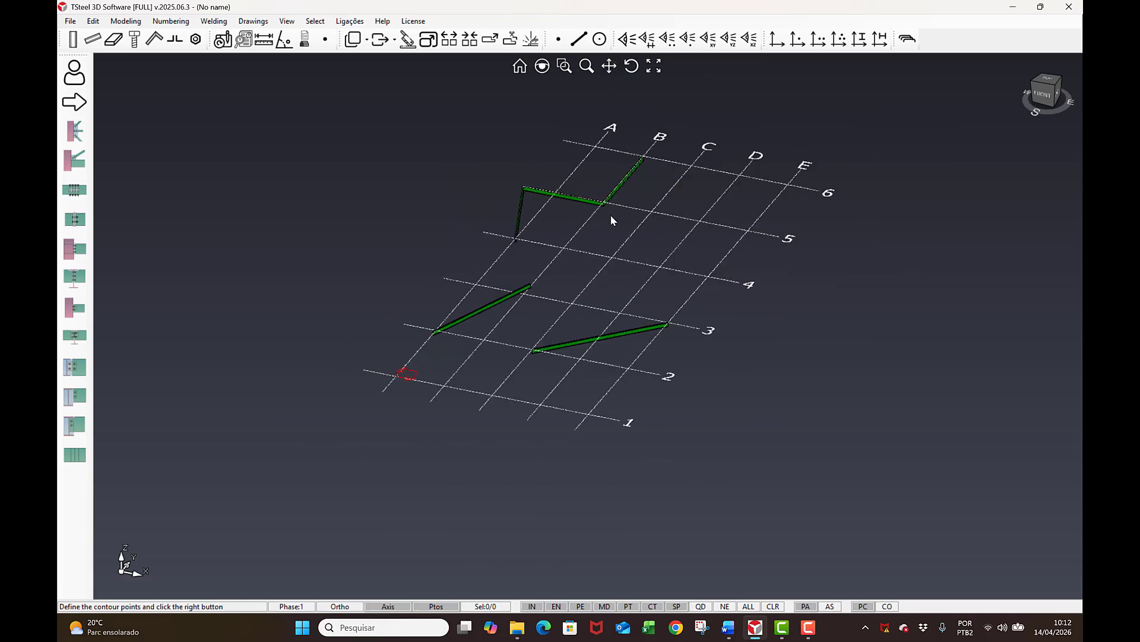
scroll(524, 201, "up", 4)
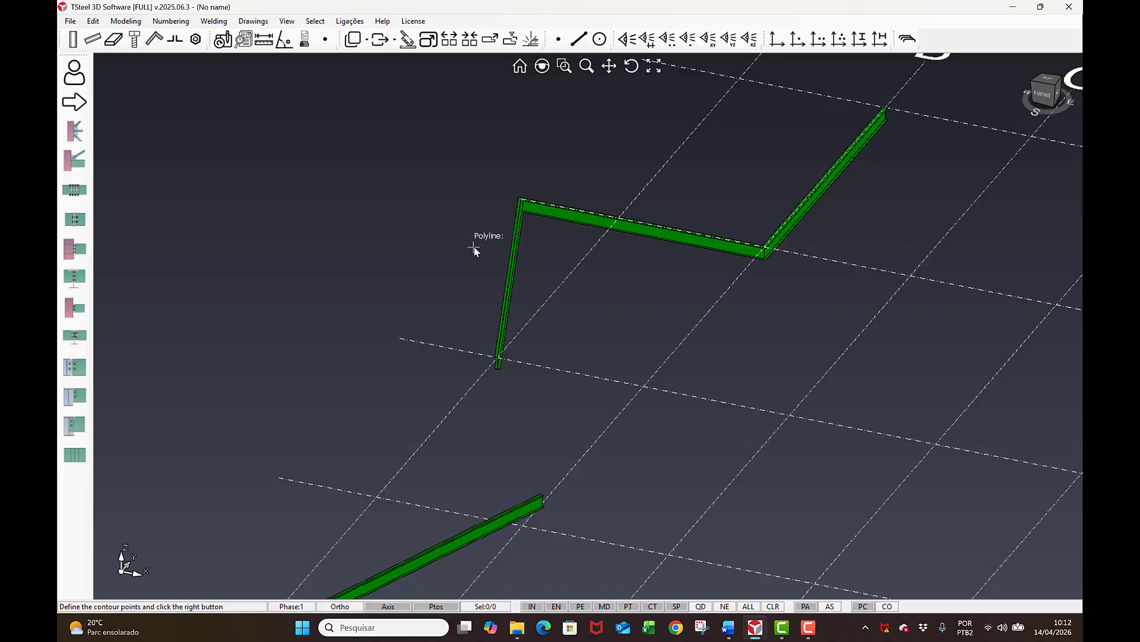
mouse_move(605, 257)
middle_mouse_down()
mouse_move(565, 234)
mouse_move(608, 248)
mouse_move(596, 254)
middle_mouse_up()
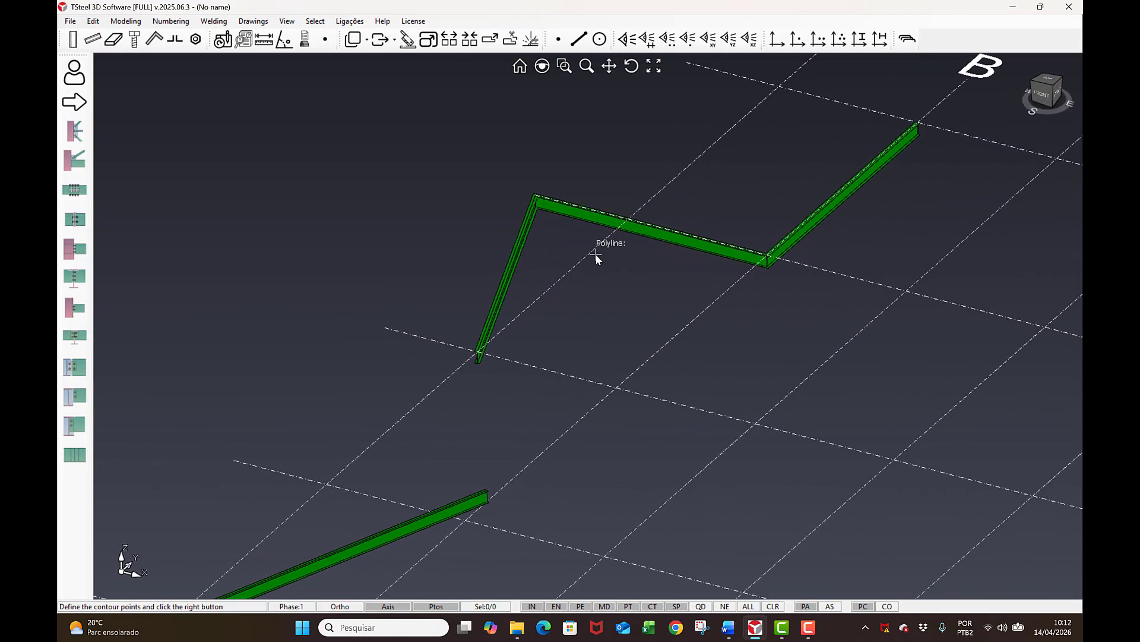
right_click(579, 230)
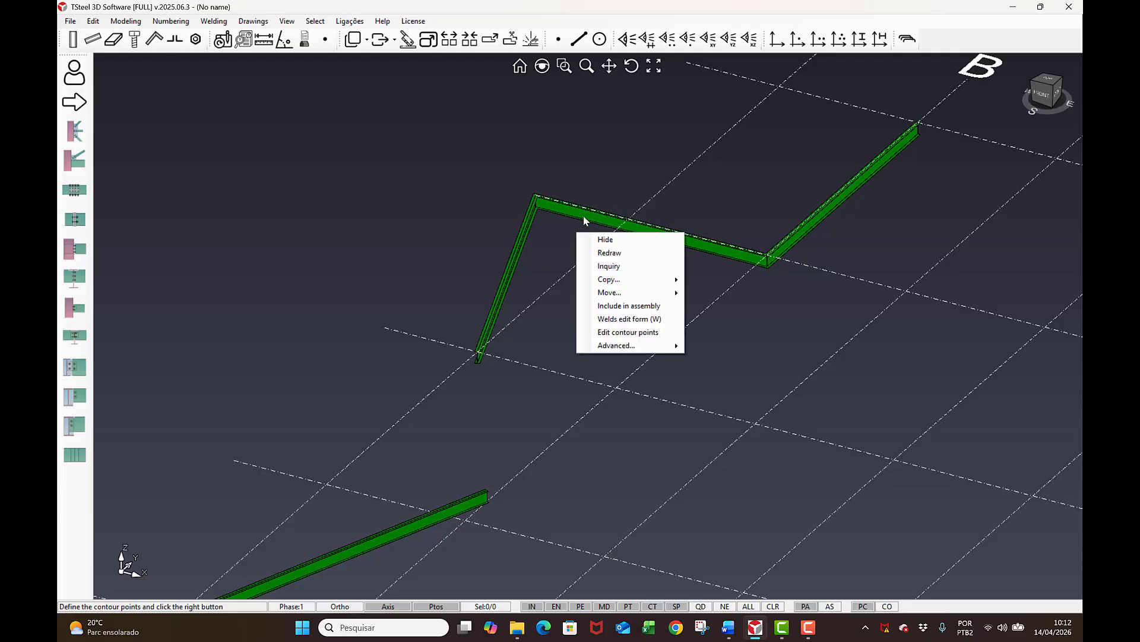
key("Escape")
left_click(579, 214)
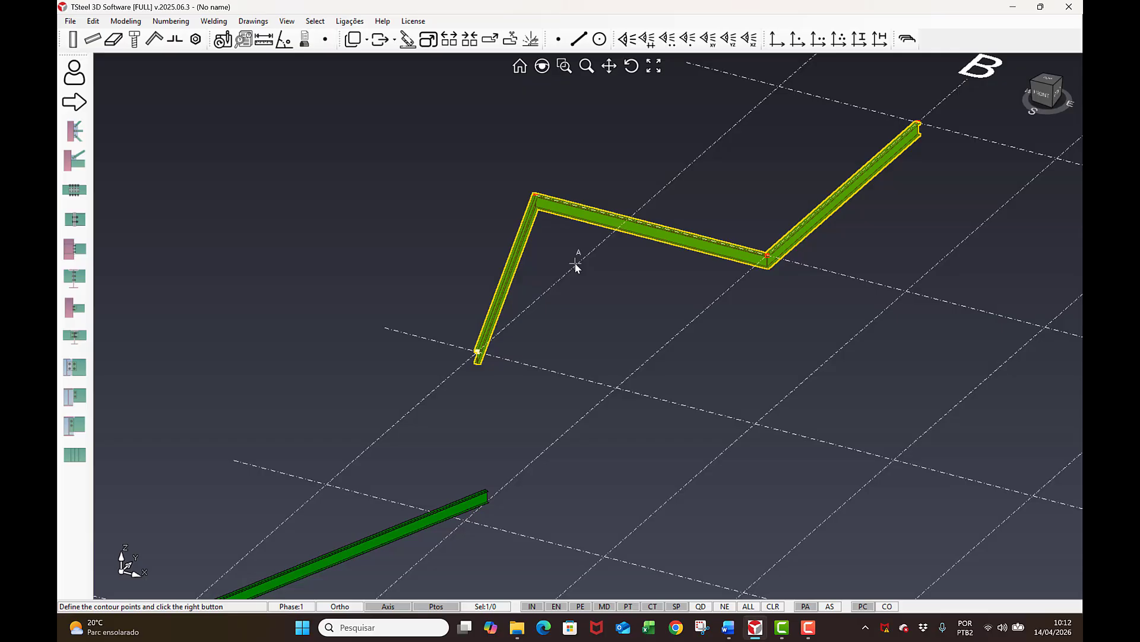
mouse_move(643, 261)
middle_mouse_down()
mouse_move(618, 241)
mouse_move(637, 247)
middle_mouse_up()
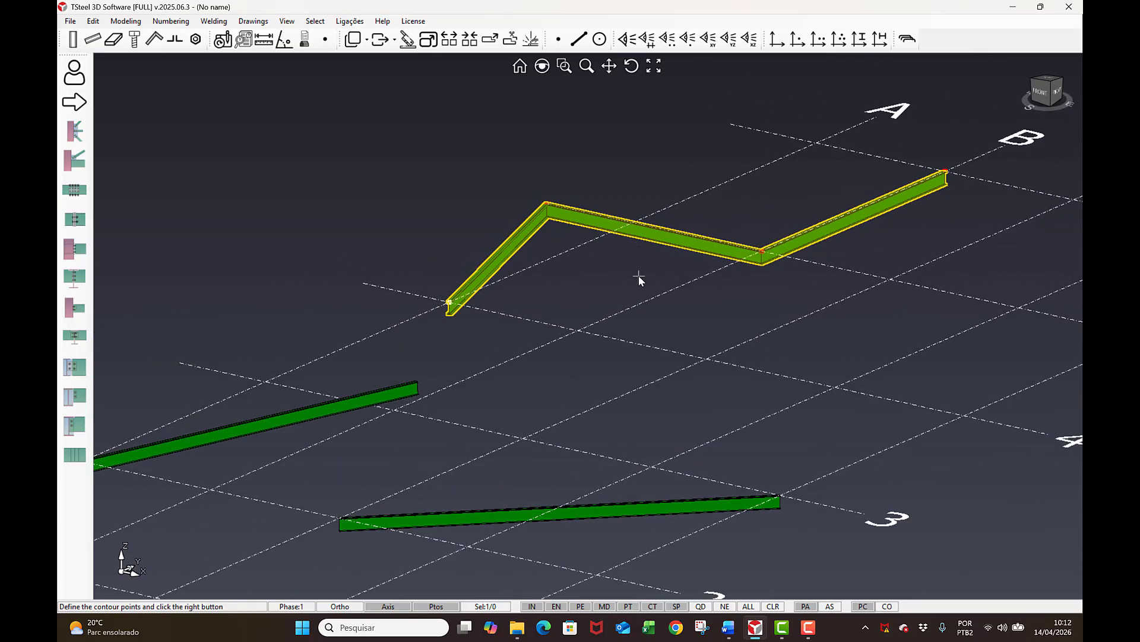
left_click(591, 298)
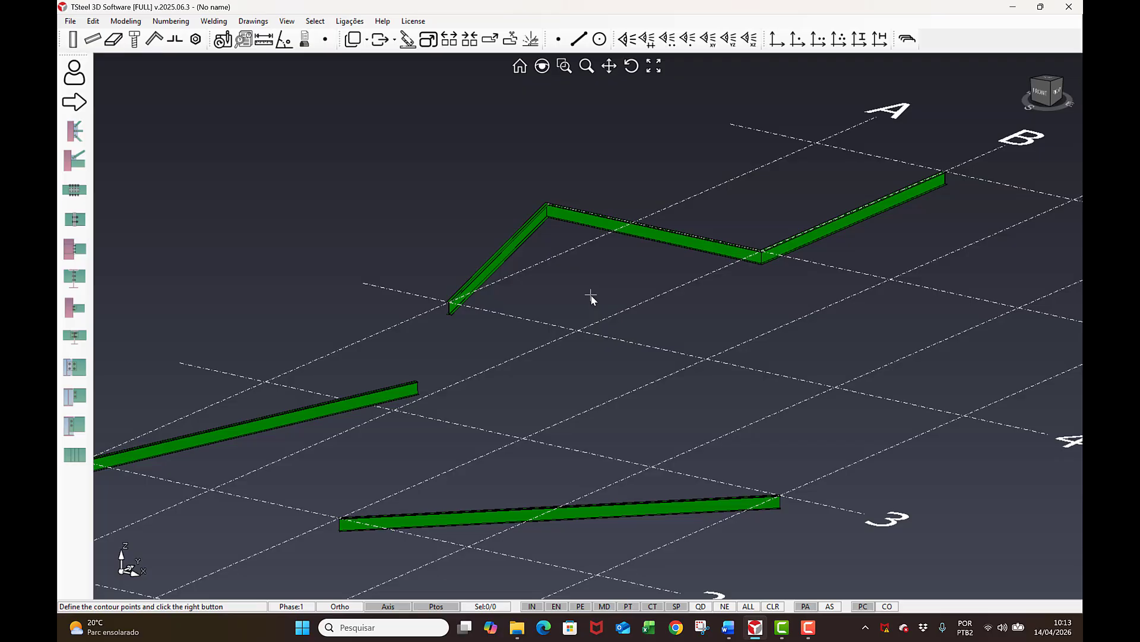
Open the contour point editor for the polybeam and review the coordinates and locations of Points 1 to 4.
right_click(645, 235)
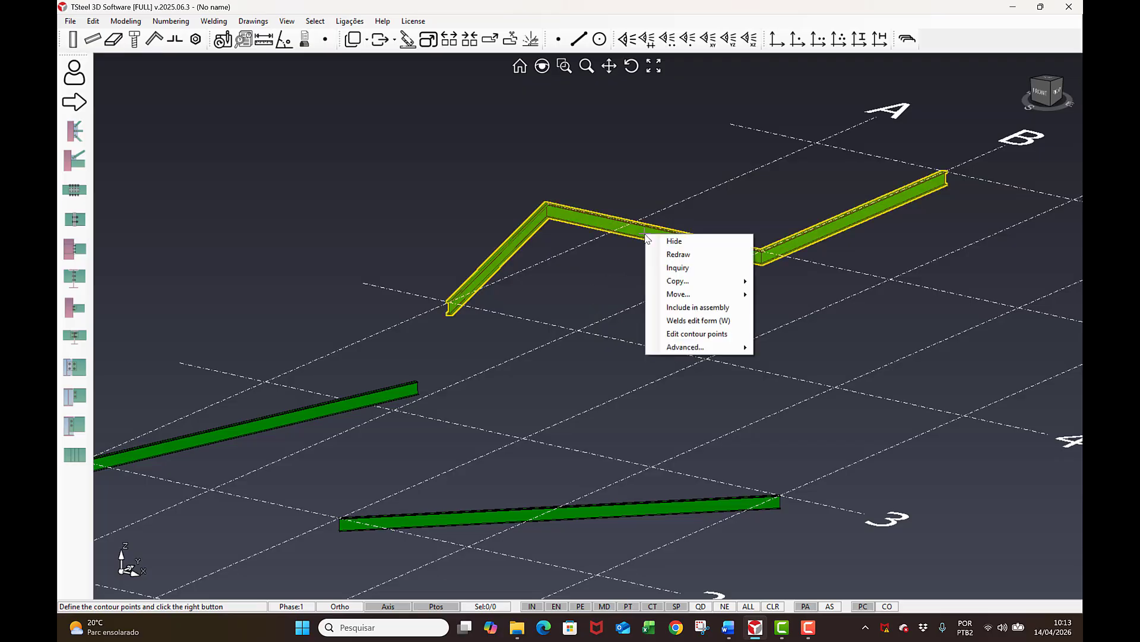
left_click(697, 334)
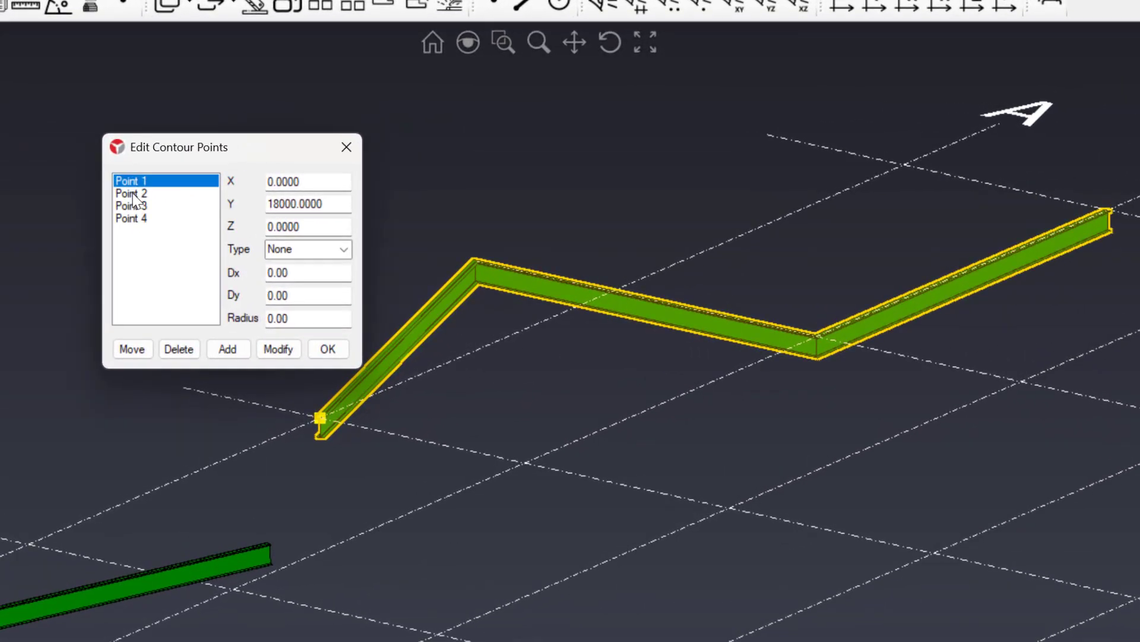
left_click(135, 195)
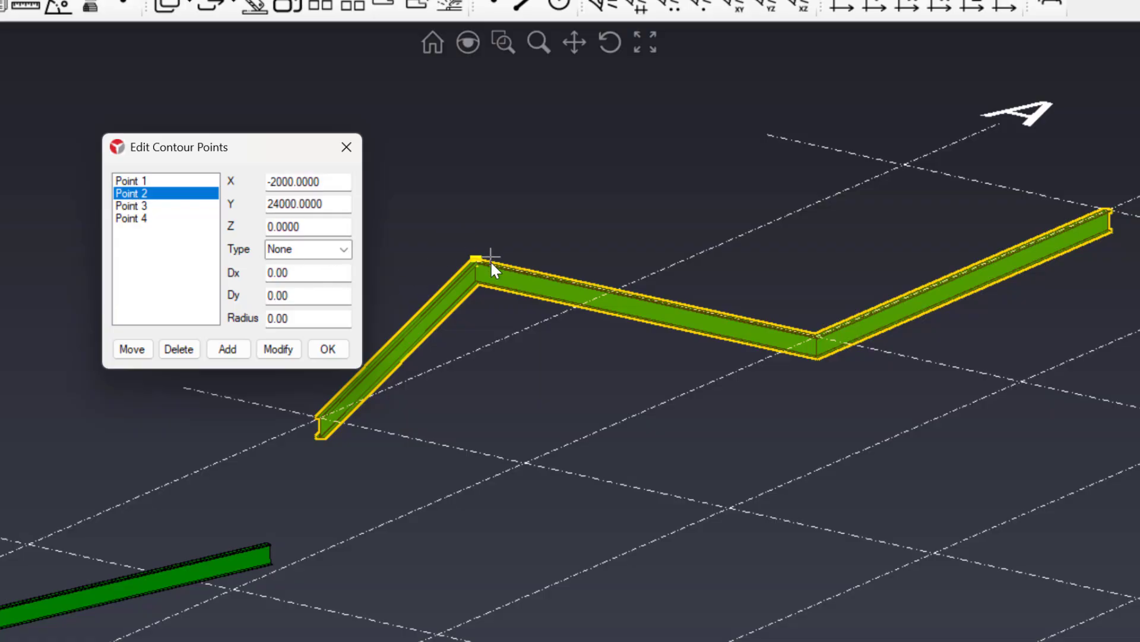
left_click(135, 218)
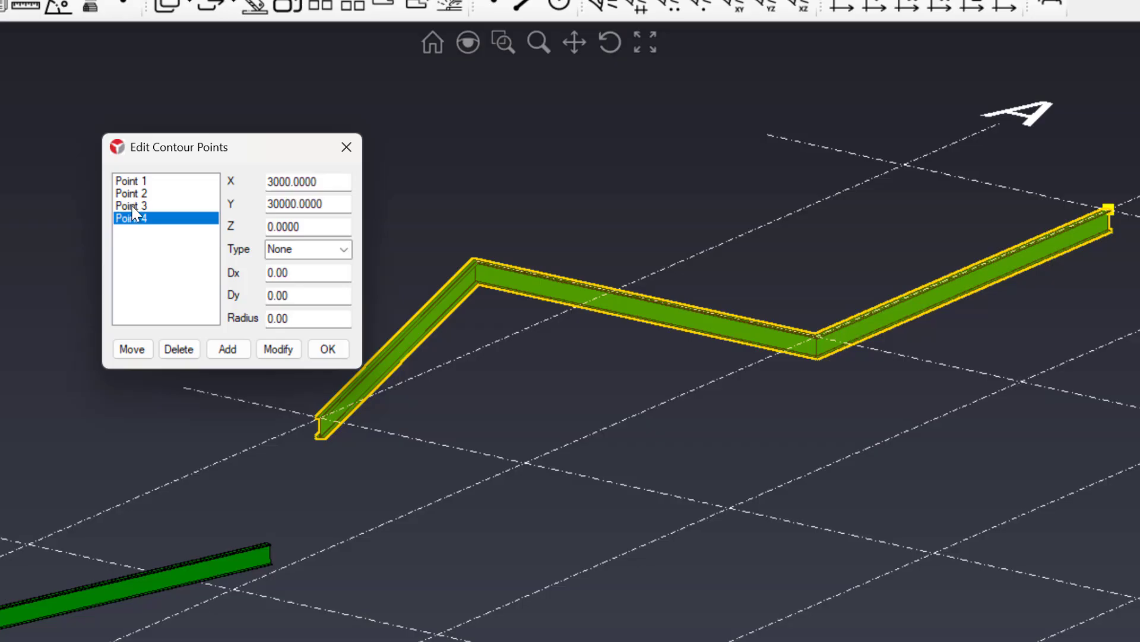
left_click(136, 206)
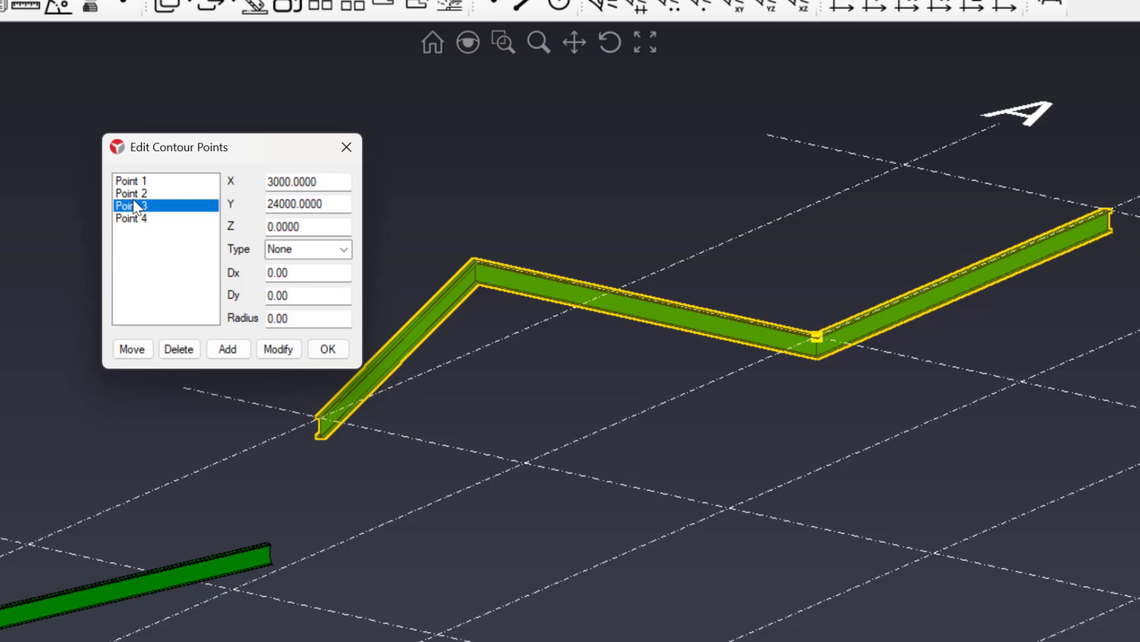
left_click(134, 189)
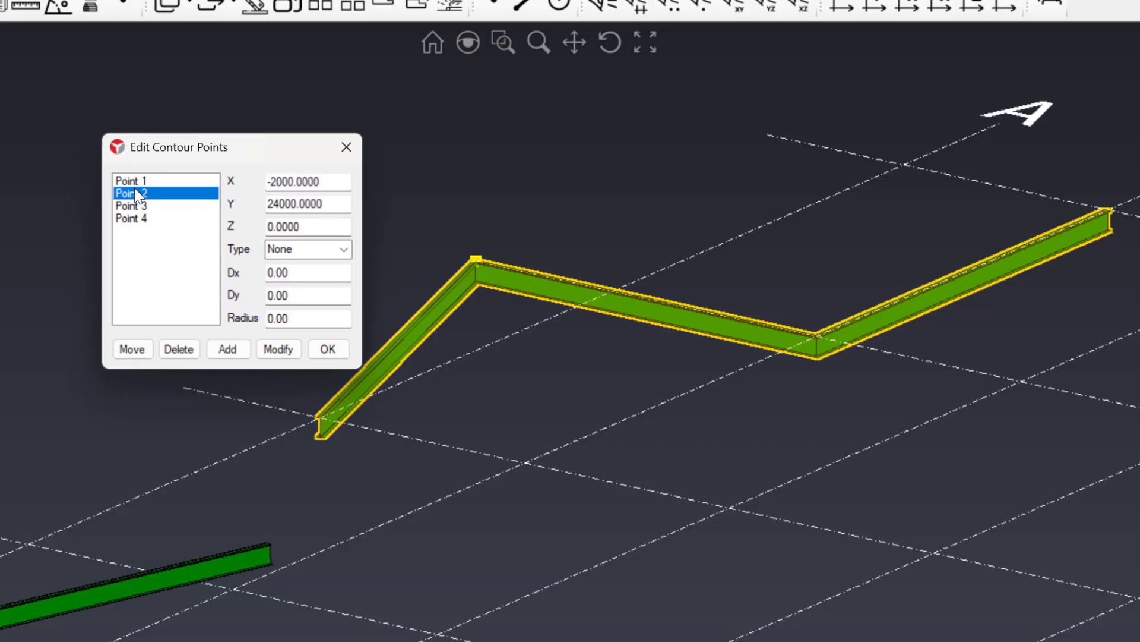
left_click(137, 180)
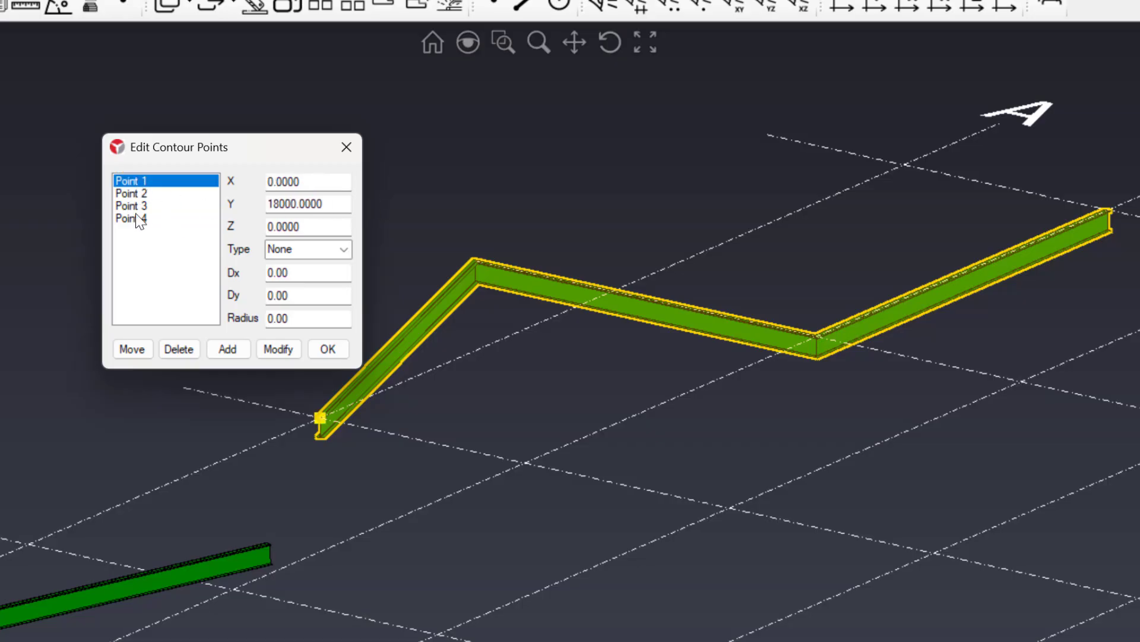
Set the X coordinate of the polybeam's Point 2 to 0 and apply the modification.
left_click(142, 193)
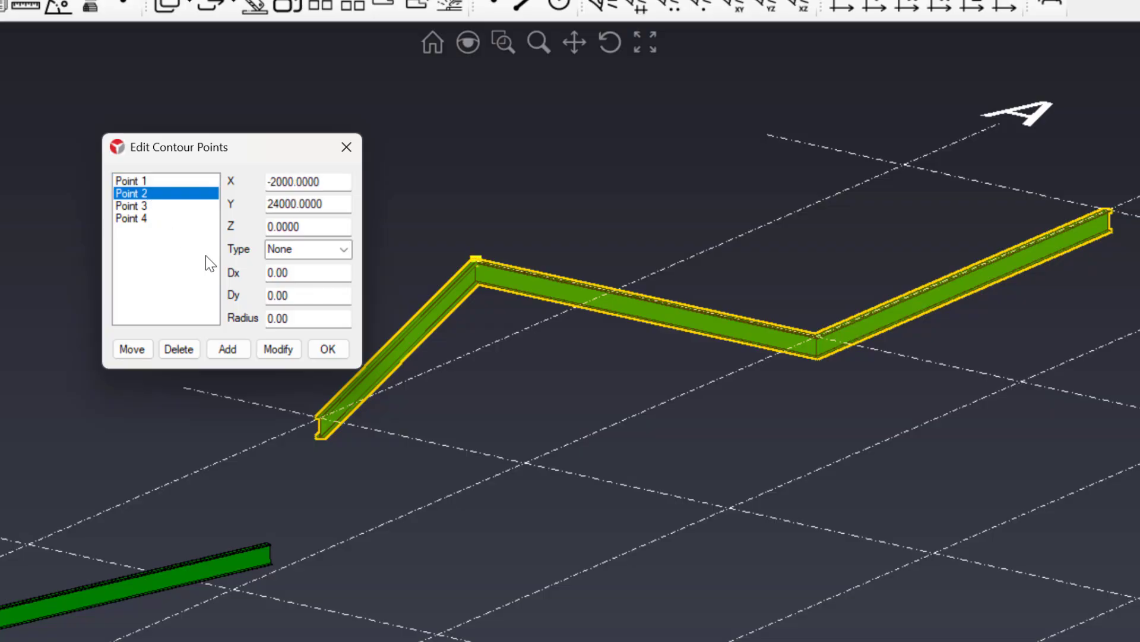
left_click_drag(349, 181, 226, 171)
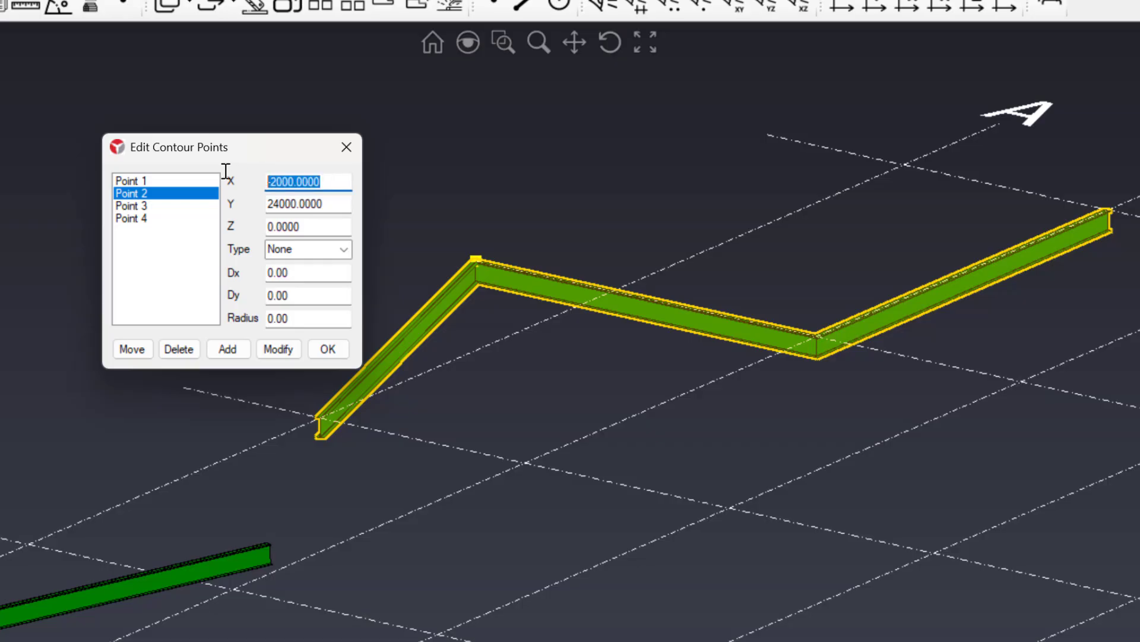
type("0")
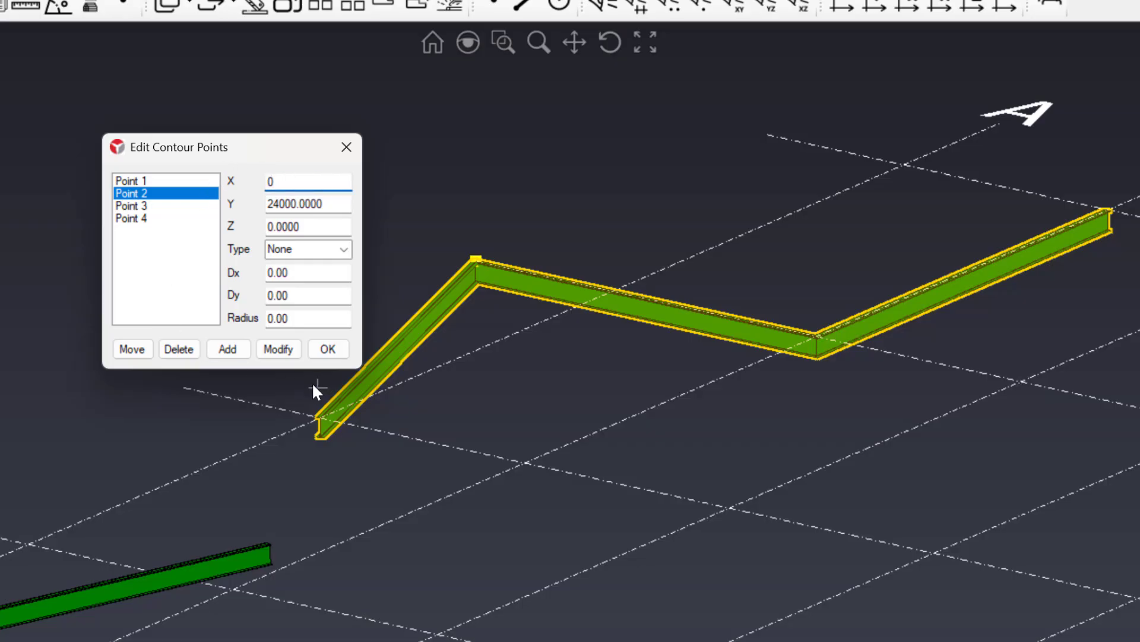
left_click(284, 349)
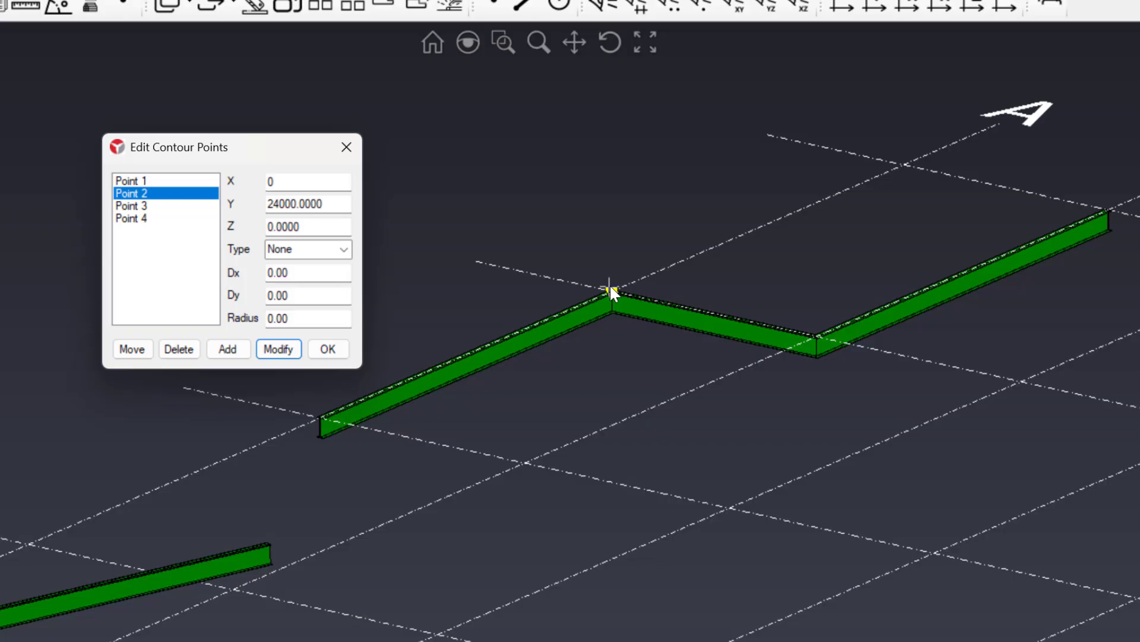
Apply a Linear corner to Point 2 of the polybeam with Dx 300 and Dy 500.
scroll(609, 284, "up", 5)
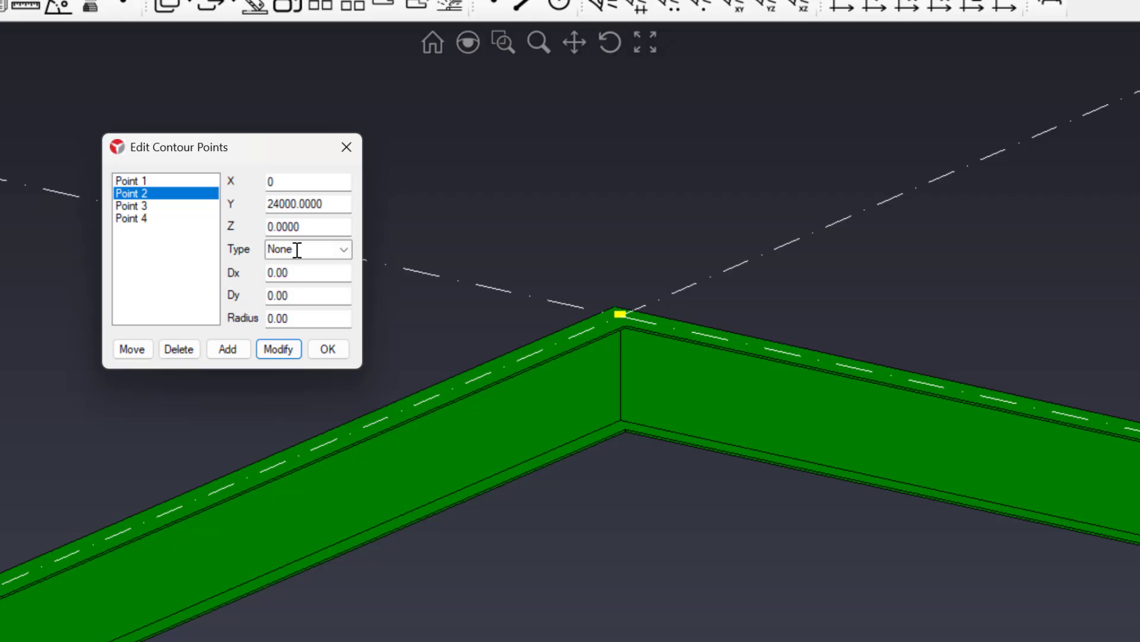
left_click(343, 256)
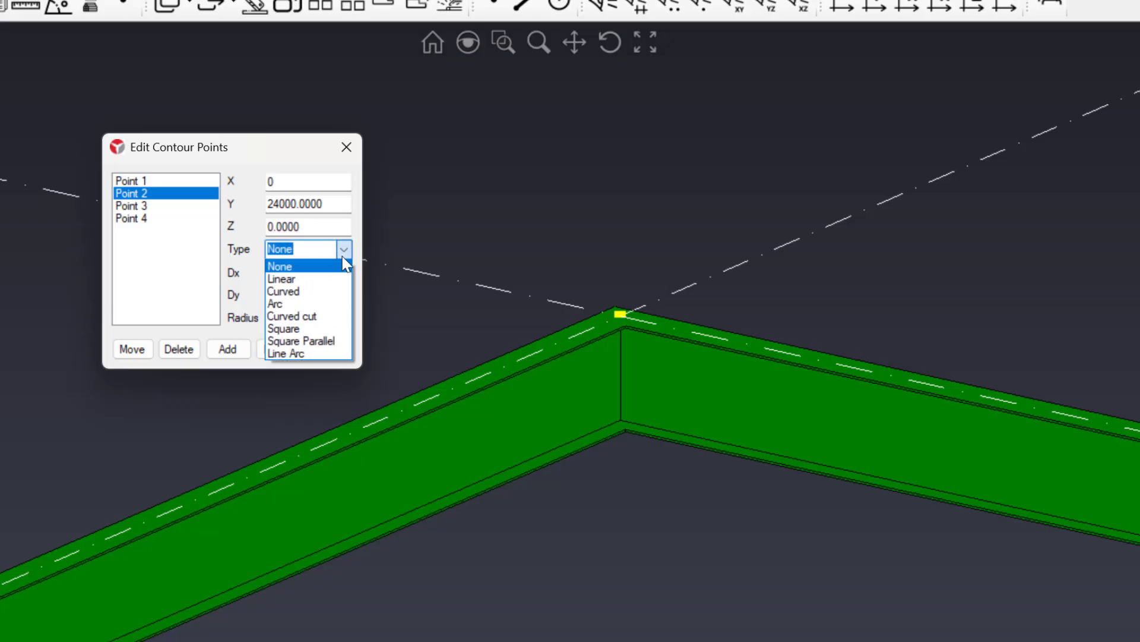
left_click(294, 279)
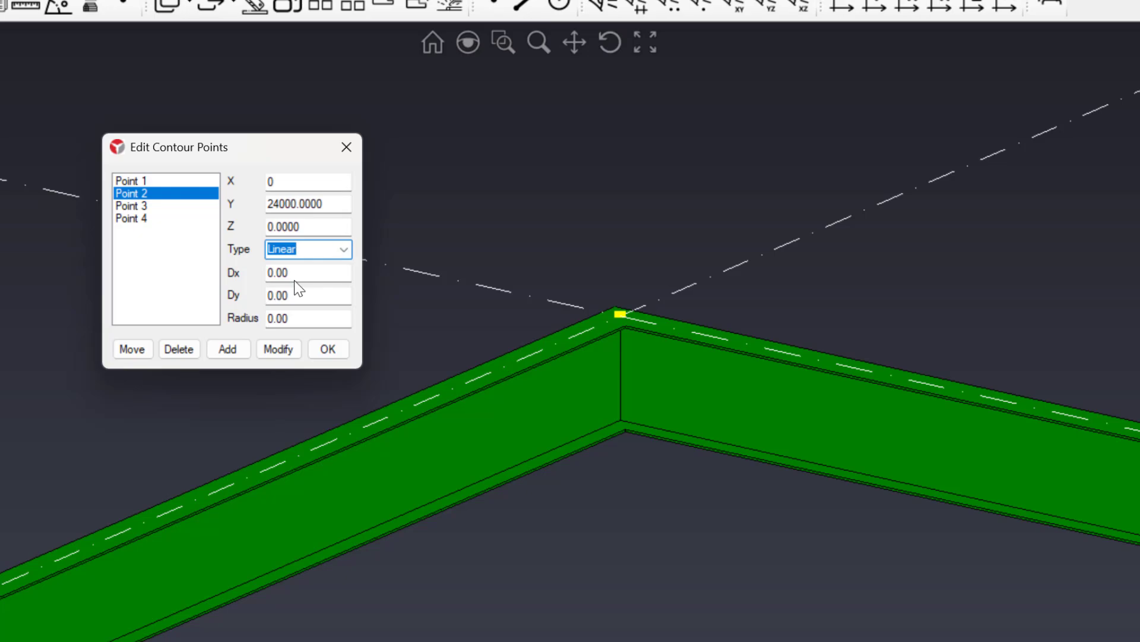
double_click(293, 274)
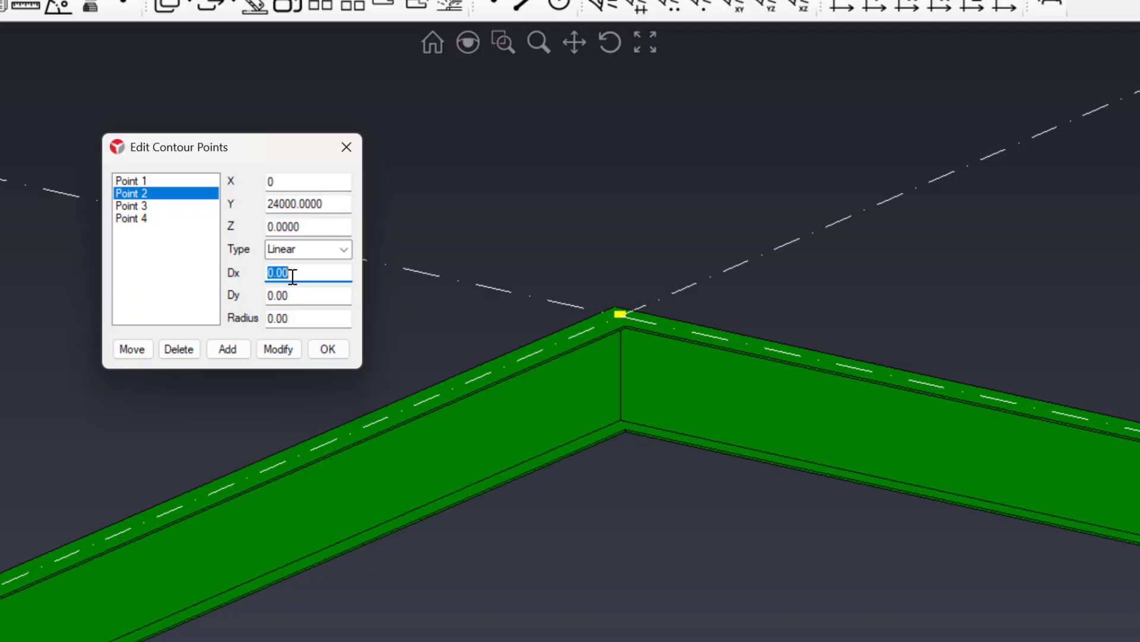
type("300")
key("Tab")
type("500")
left_click(292, 351)
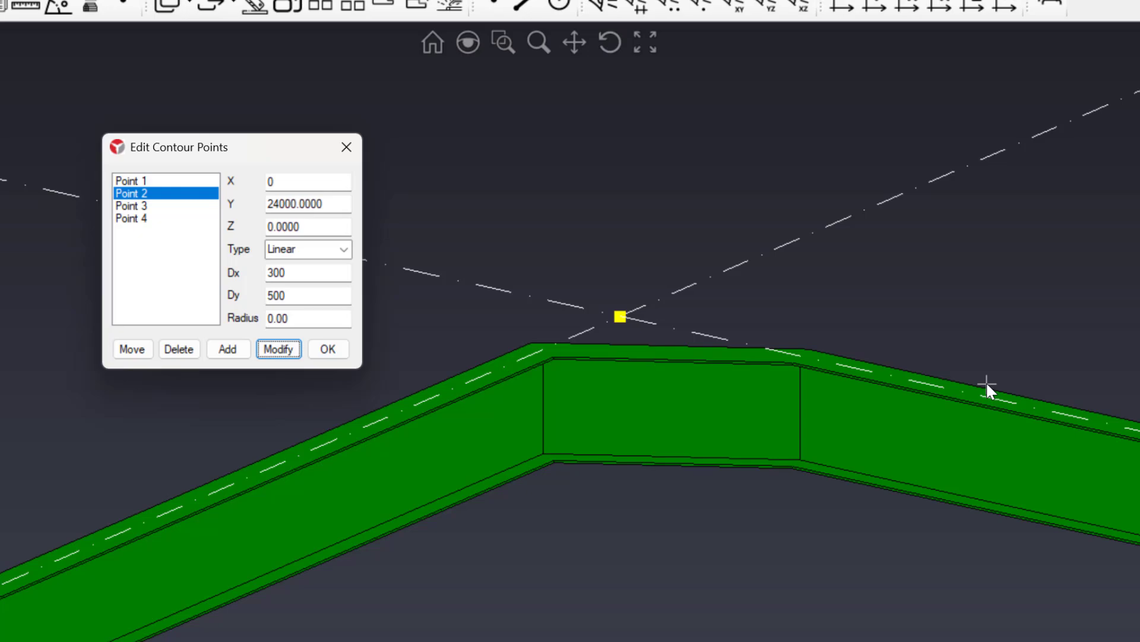
Change the corner at Point 2 to Curved with a radius of 500 and apply it.
left_click(343, 249)
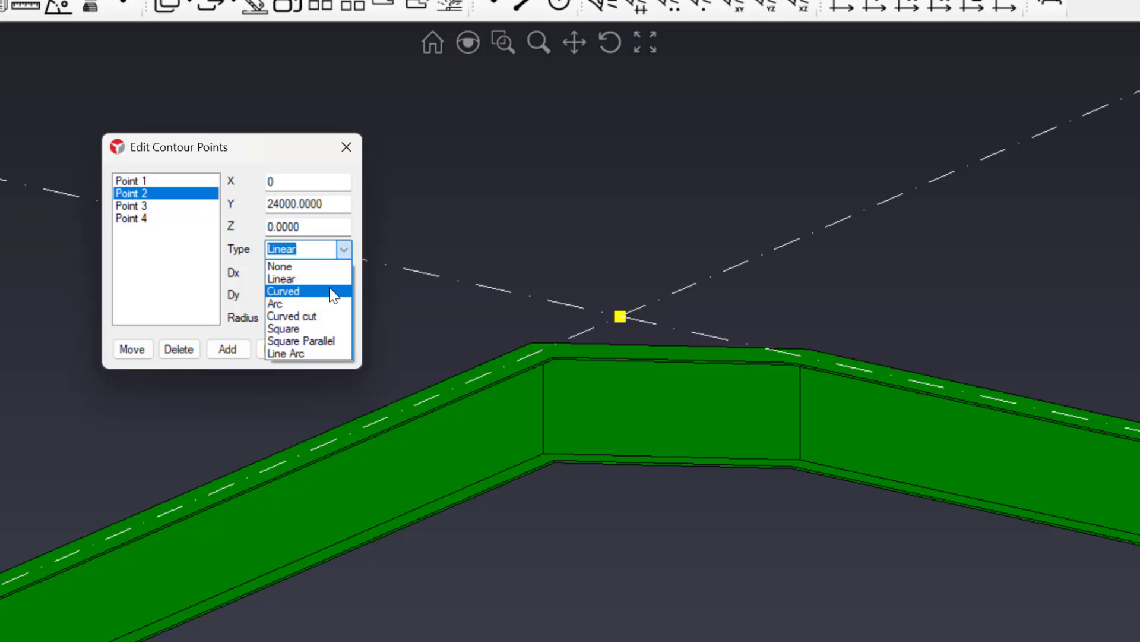
left_click(332, 291)
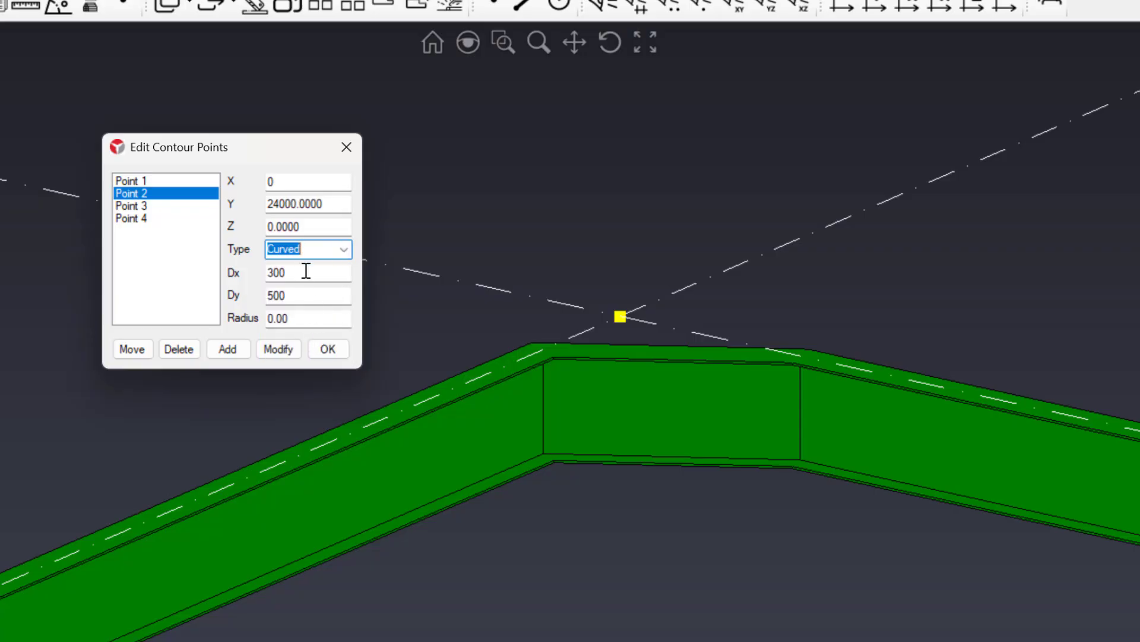
double_click(308, 319)
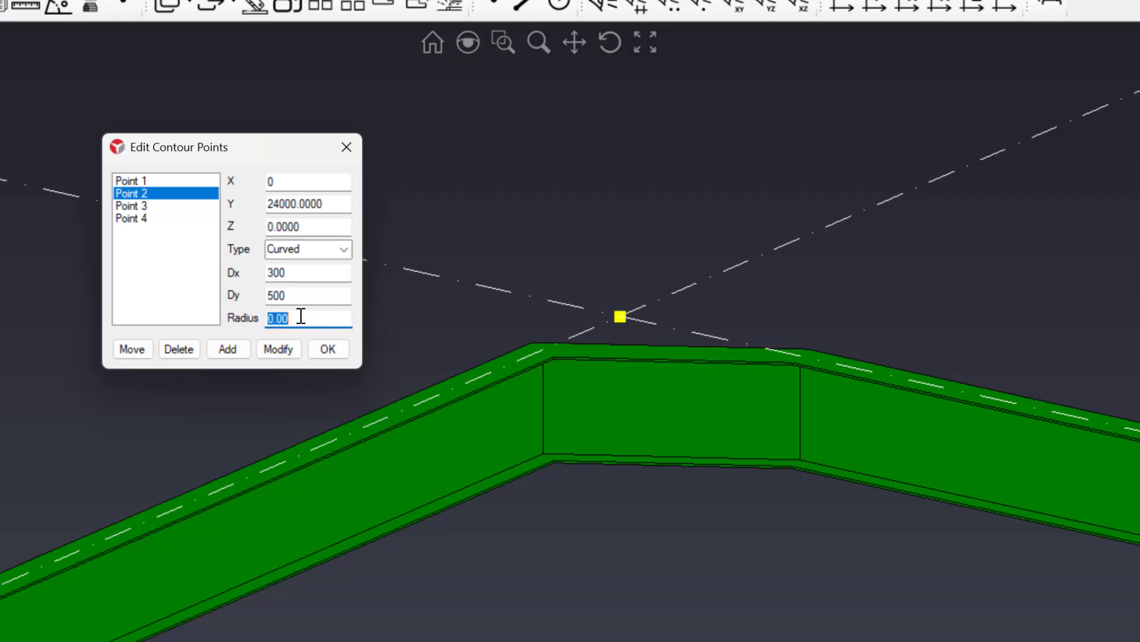
type("500")
left_click(278, 350)
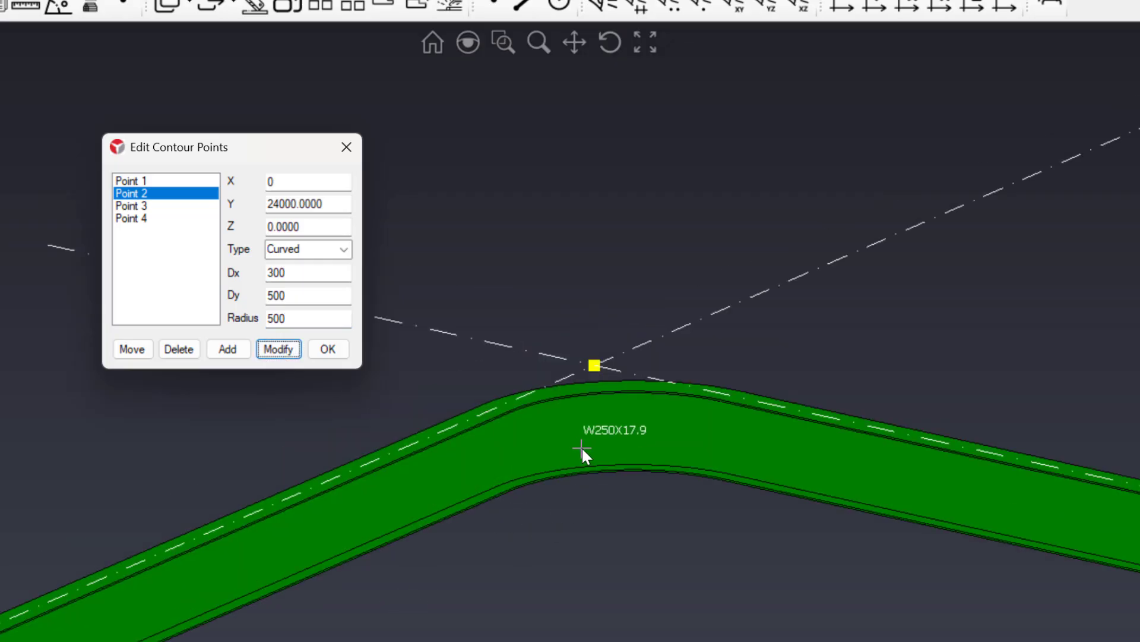
Change the corner at the polybeam's Point 2 to Arc, apply it and close the contour point editor.
middle_click_drag(582, 447, 571, 518, "ctrl")
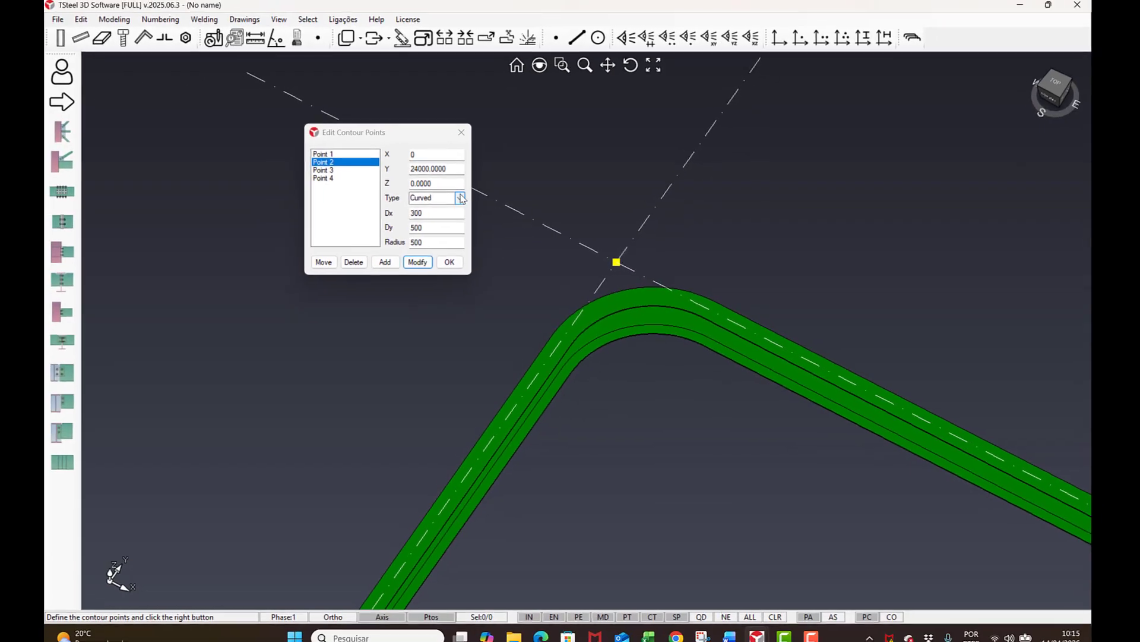
left_click(464, 196)
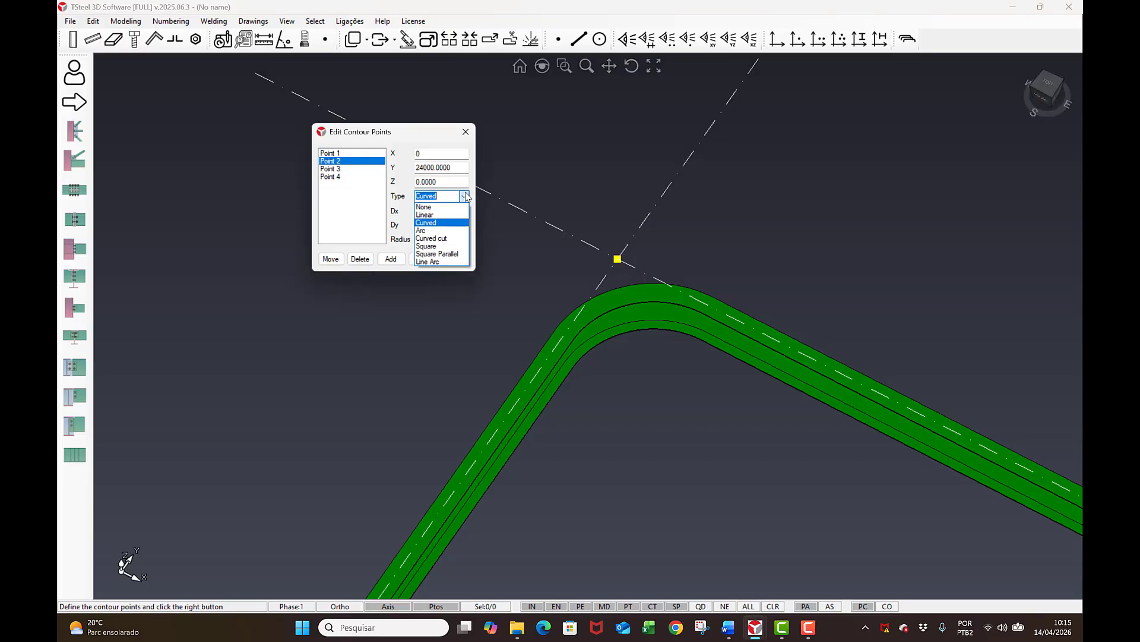
scroll(543, 193, "down", 3)
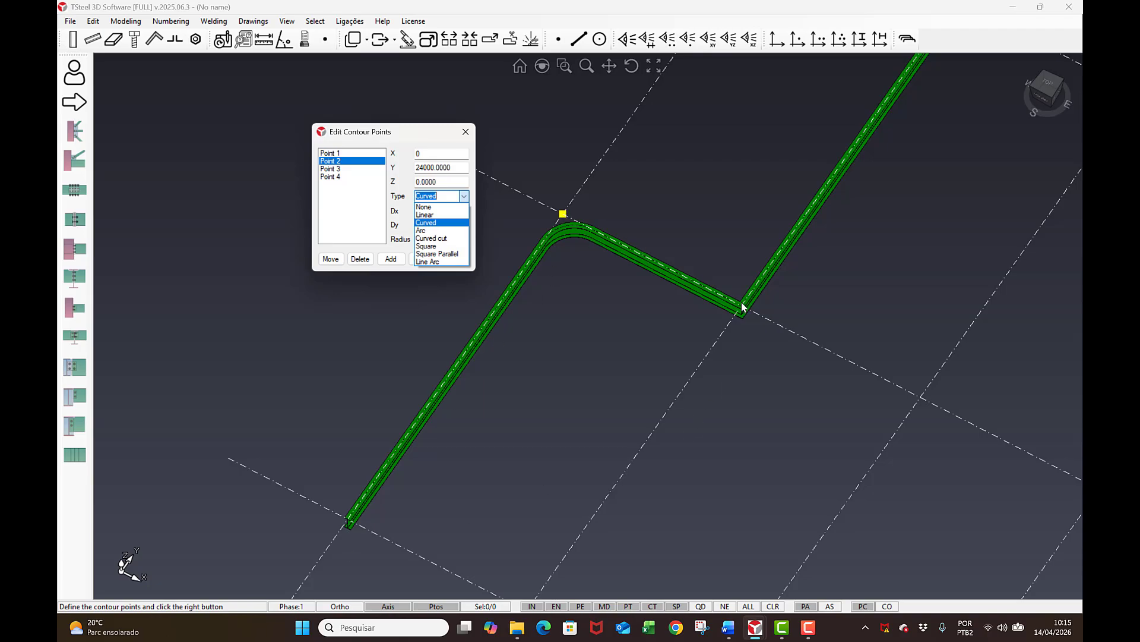
left_click(440, 231)
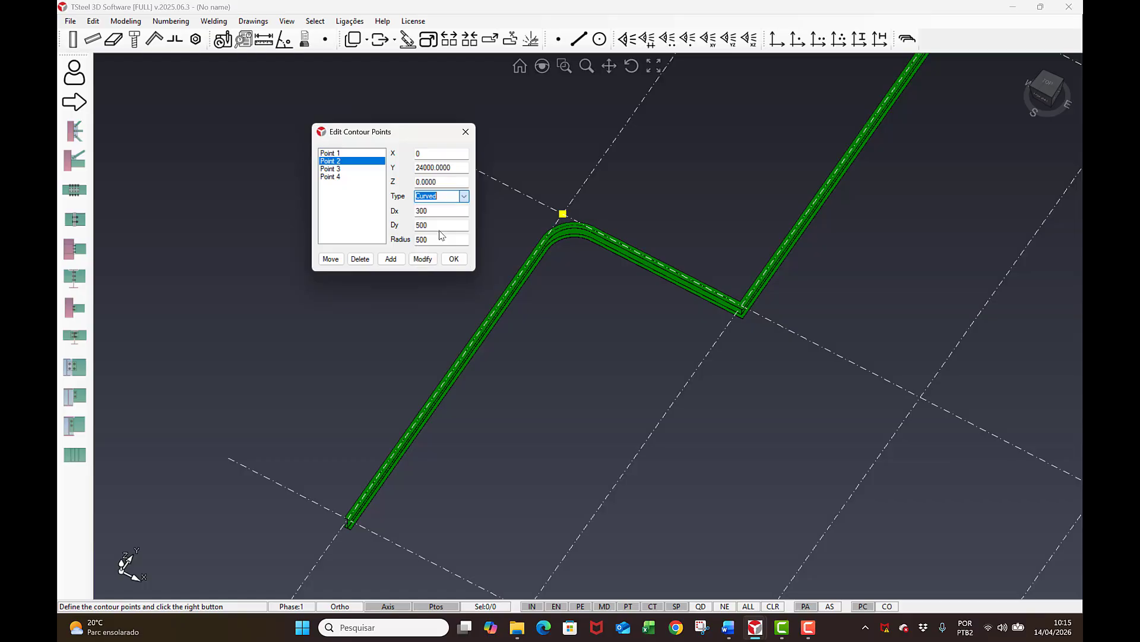
left_click(429, 259)
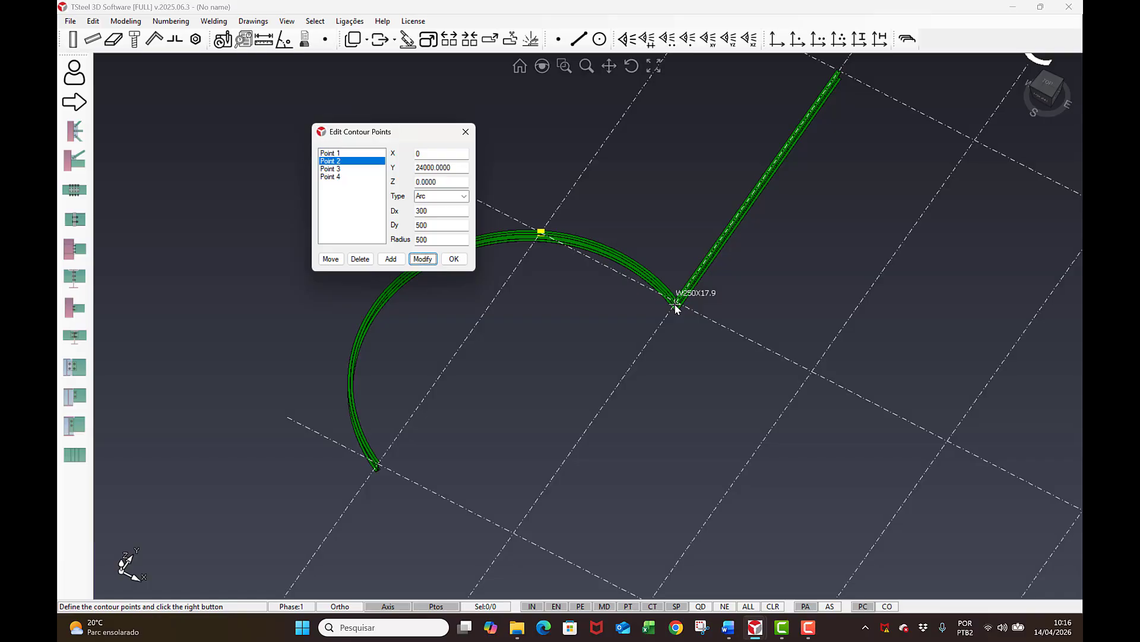
scroll(468, 412, "down", 5)
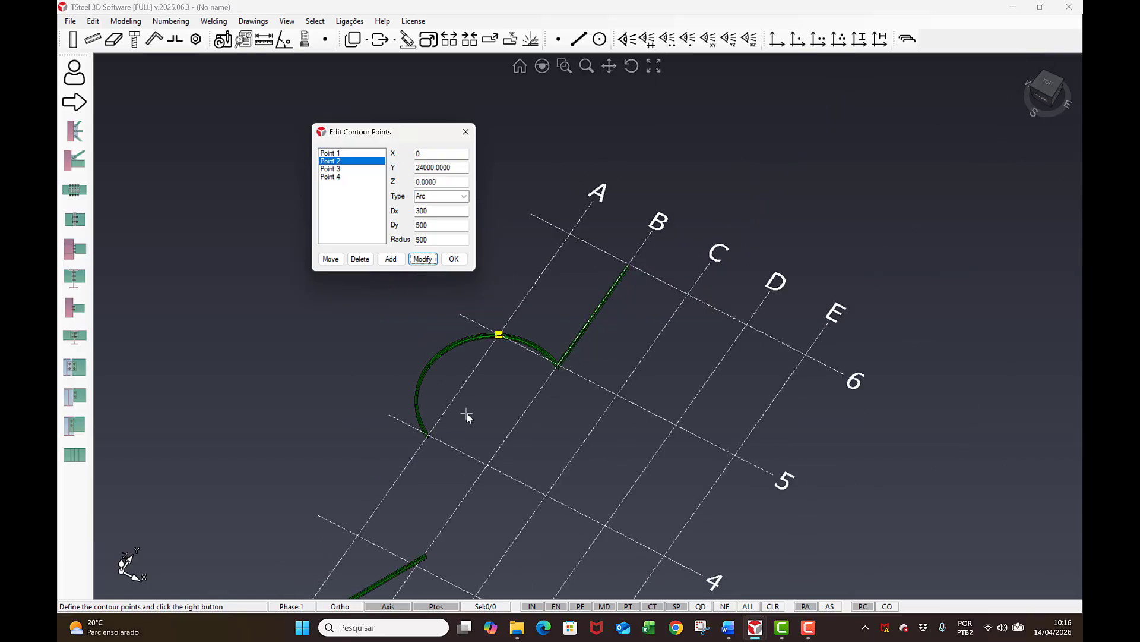
left_click(465, 131)
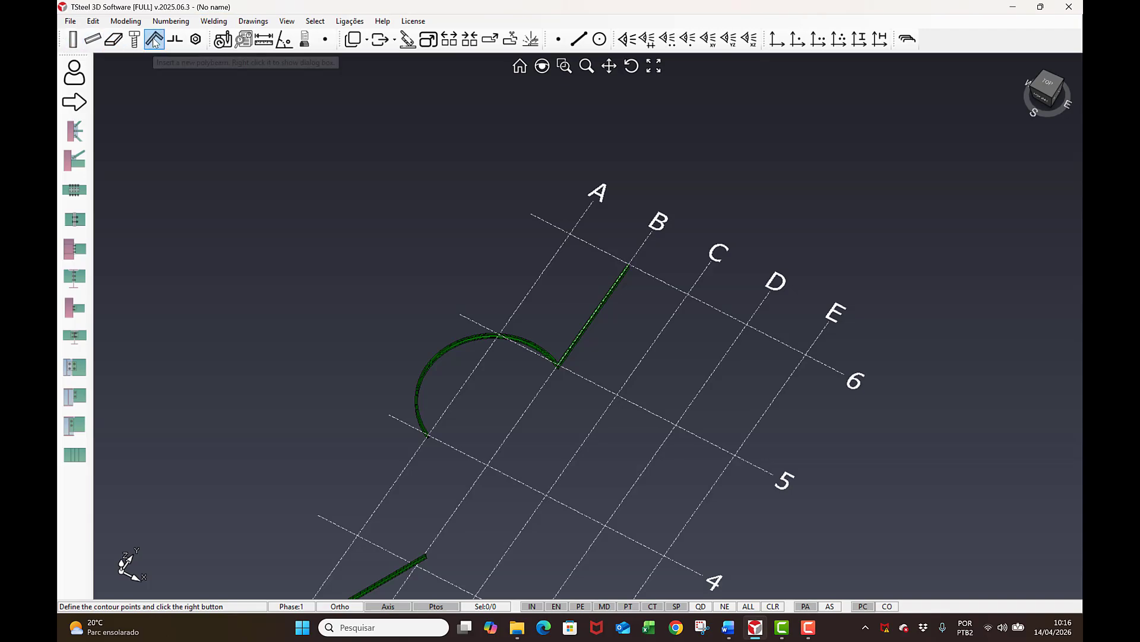
Insert a second polybeam along grid line 6 from axis C through D to E.
left_click(687, 293)
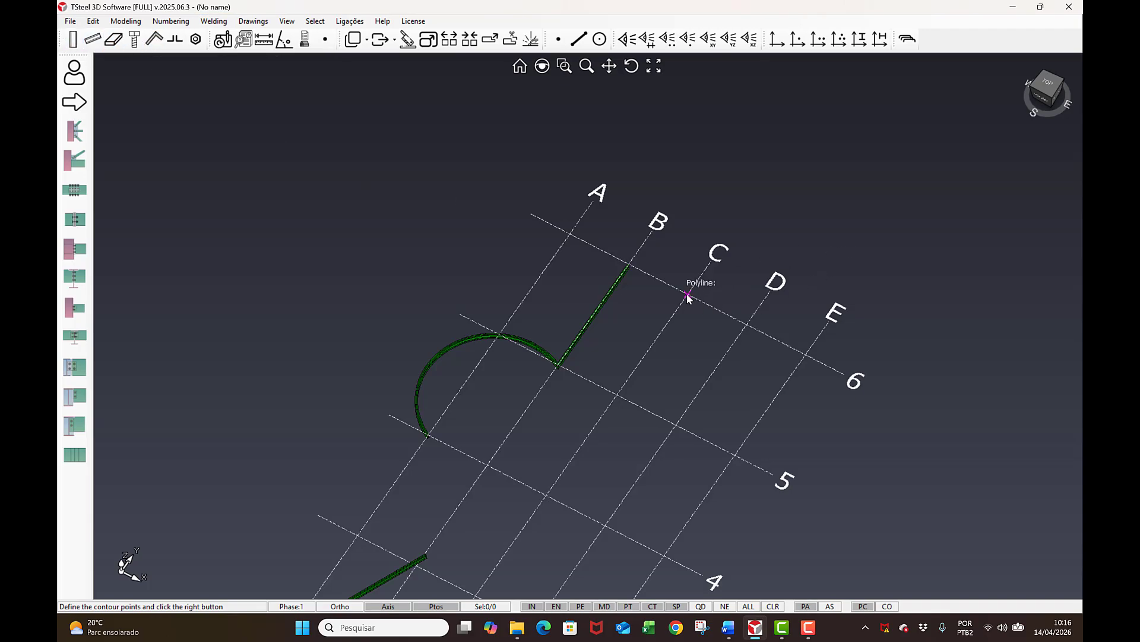
left_click(806, 358)
right_click(813, 372)
scroll(777, 352, "up", 3)
scroll(776, 335, "up", 3)
left_click(869, 342)
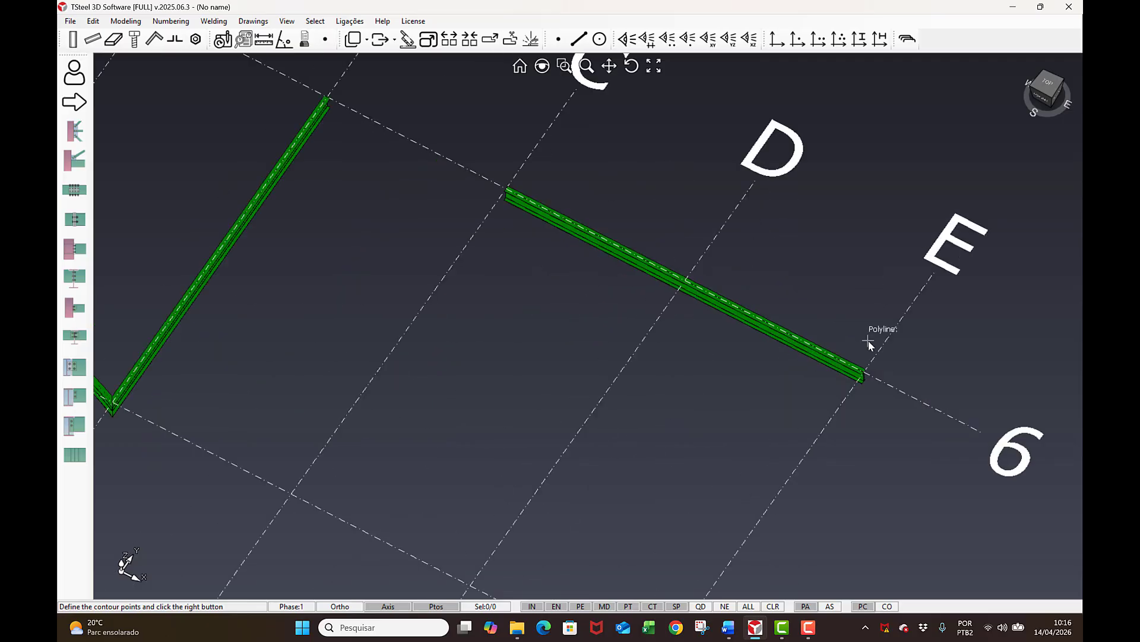
mouse_move(702, 325)
middle_mouse_down()
mouse_move(721, 315)
mouse_move(707, 311)
middle_mouse_up()
right_click(697, 352)
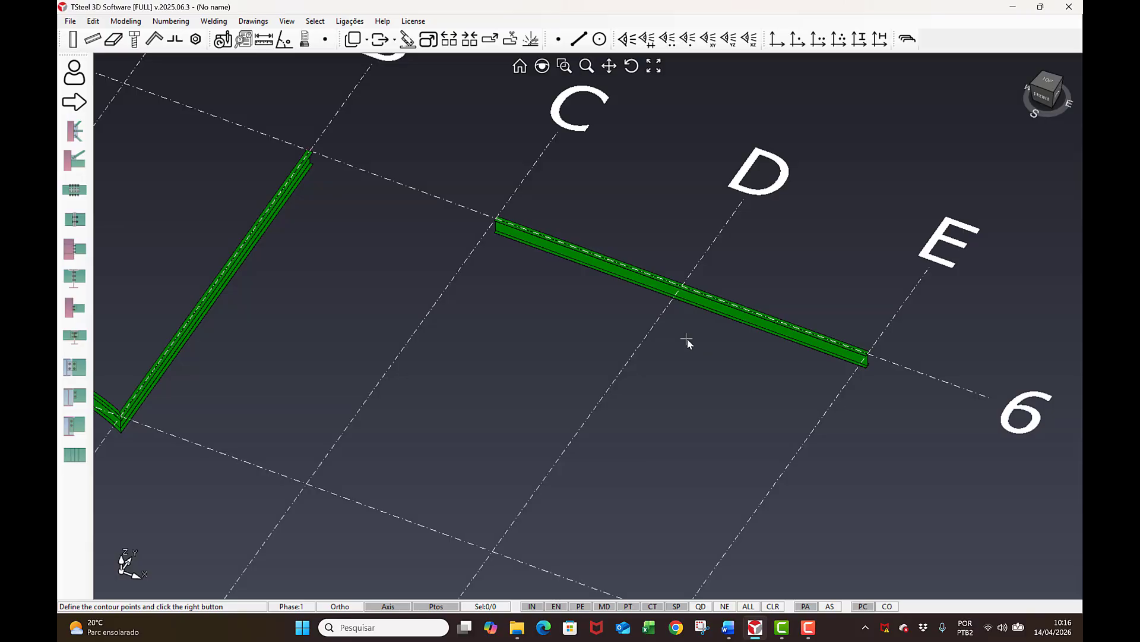
Edit the contour points of the polybeam on grid line 6, setting Point 2's Y coordinate to 31000 and applying it.
left_click(692, 300)
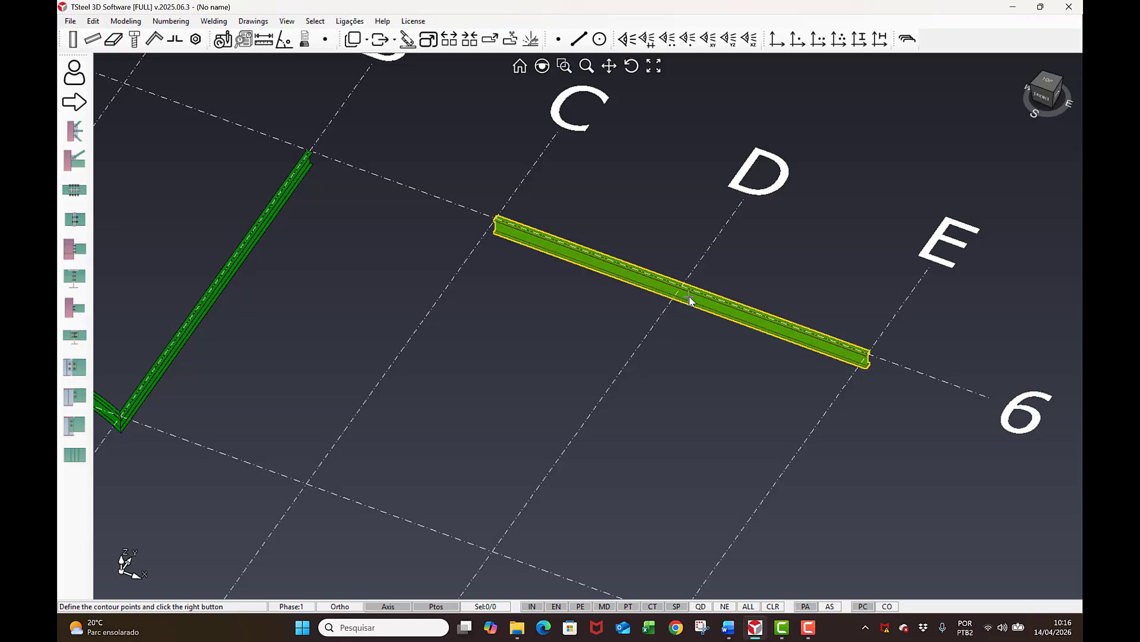
right_click(689, 297)
left_click(726, 400)
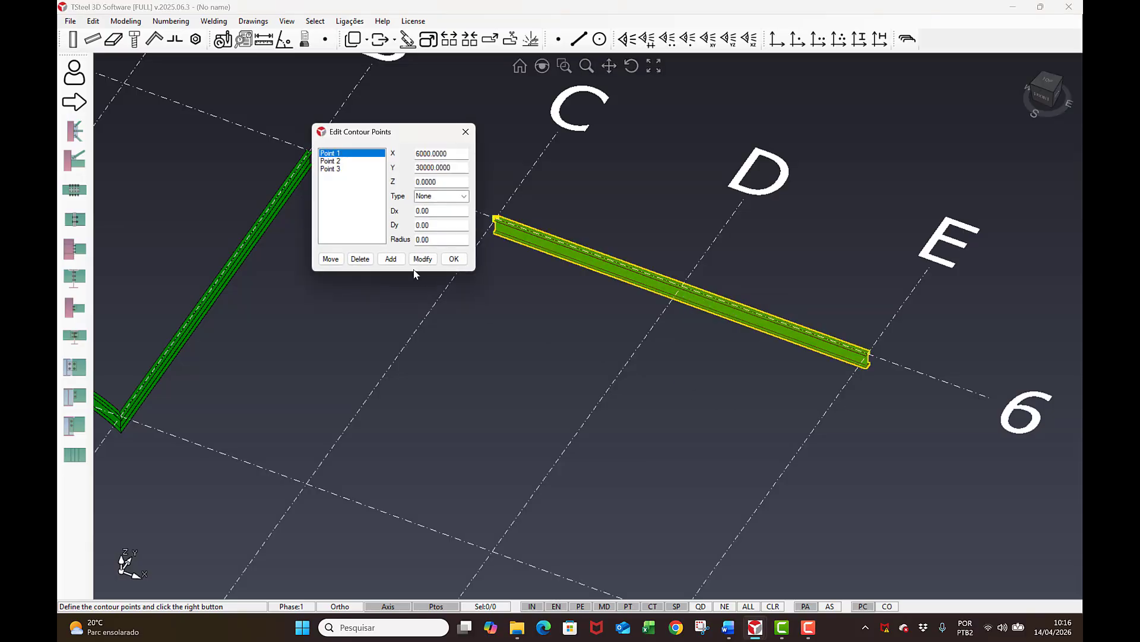
left_click(346, 161)
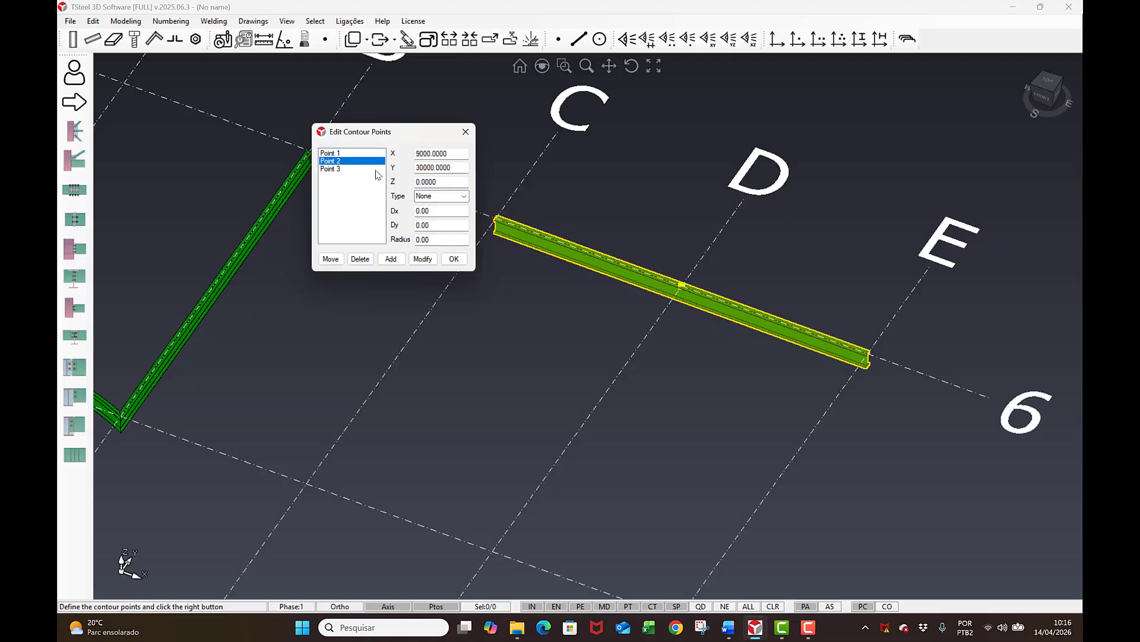
left_click(423, 168)
type("1")
key("Delete")
left_click(423, 259)
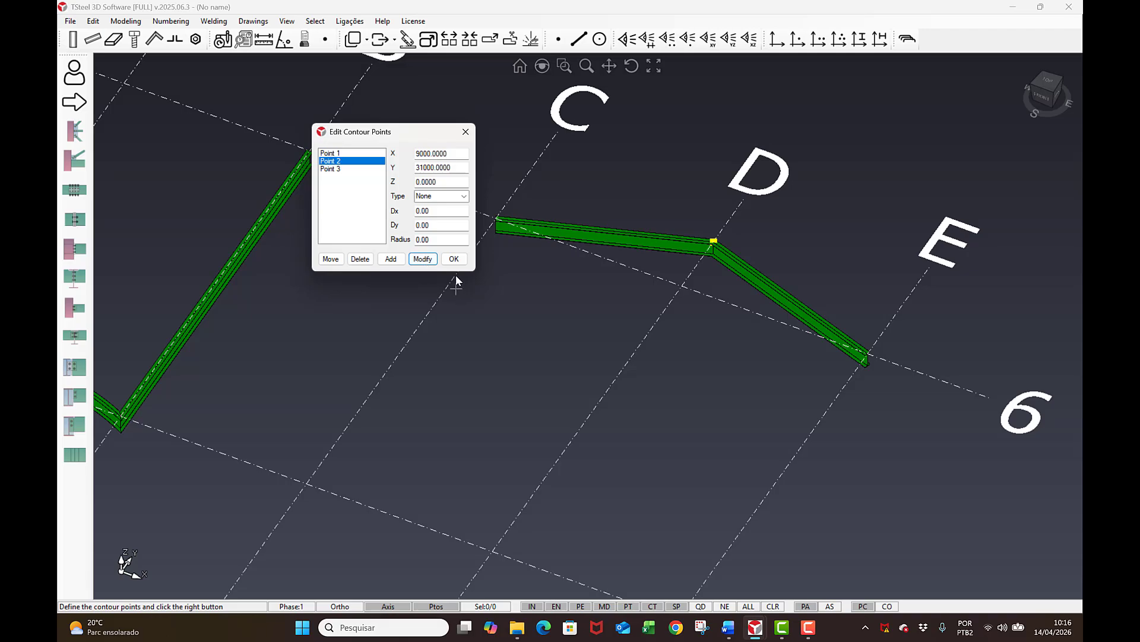
Change the corner type at Point 2 of the polybeam on grid line 6 to Arc and apply it.
left_click(463, 196)
left_click(462, 230)
left_click(422, 259)
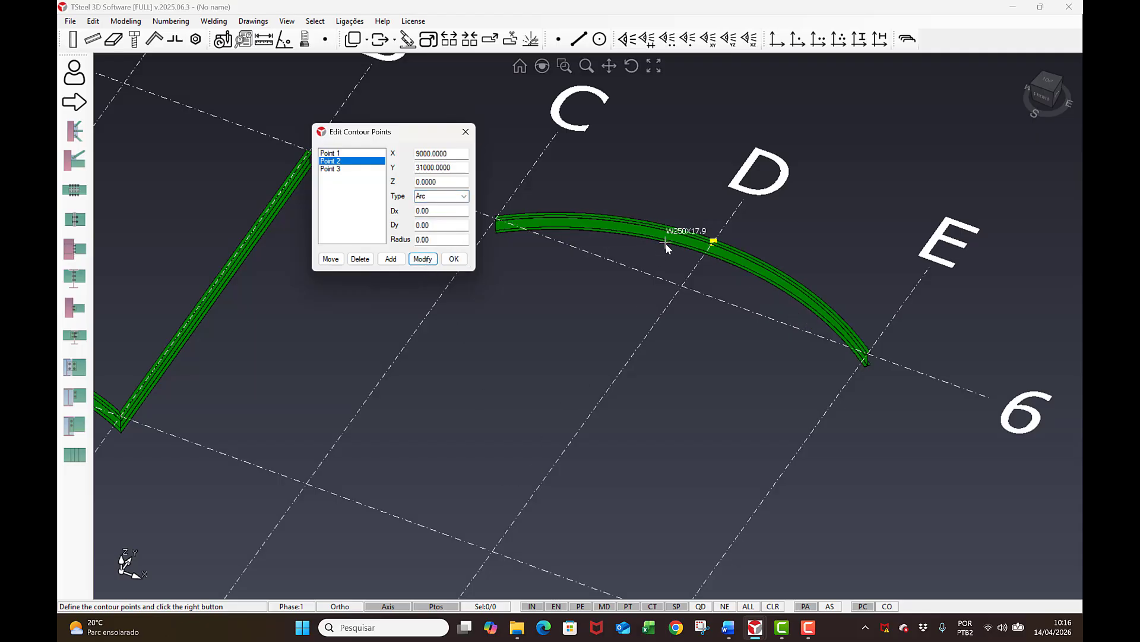
scroll(671, 261, "down", 4)
middle_click_drag(679, 268, 689, 323)
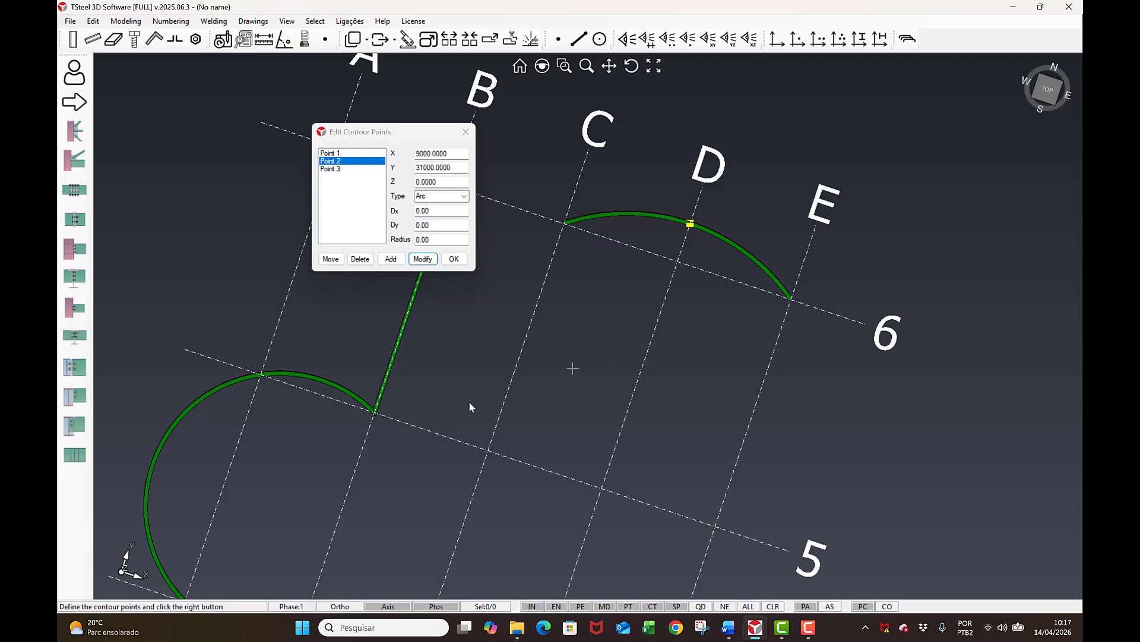
scroll(380, 404, "down", 3)
scroll(300, 409, "up", 1)
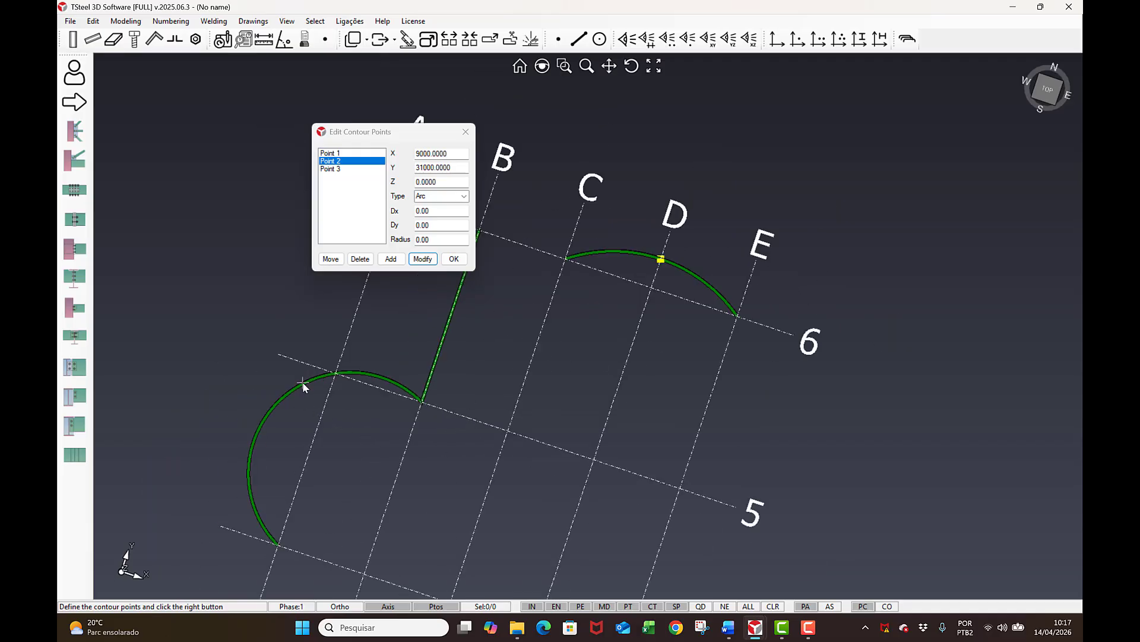
Change the corner at Point 2 of the first polybeam, between axes A and B, to Curved cut and confirm the contour edits.
left_click(304, 386)
scroll(362, 422, "down", 2)
middle_click_drag(362, 422, 348, 359)
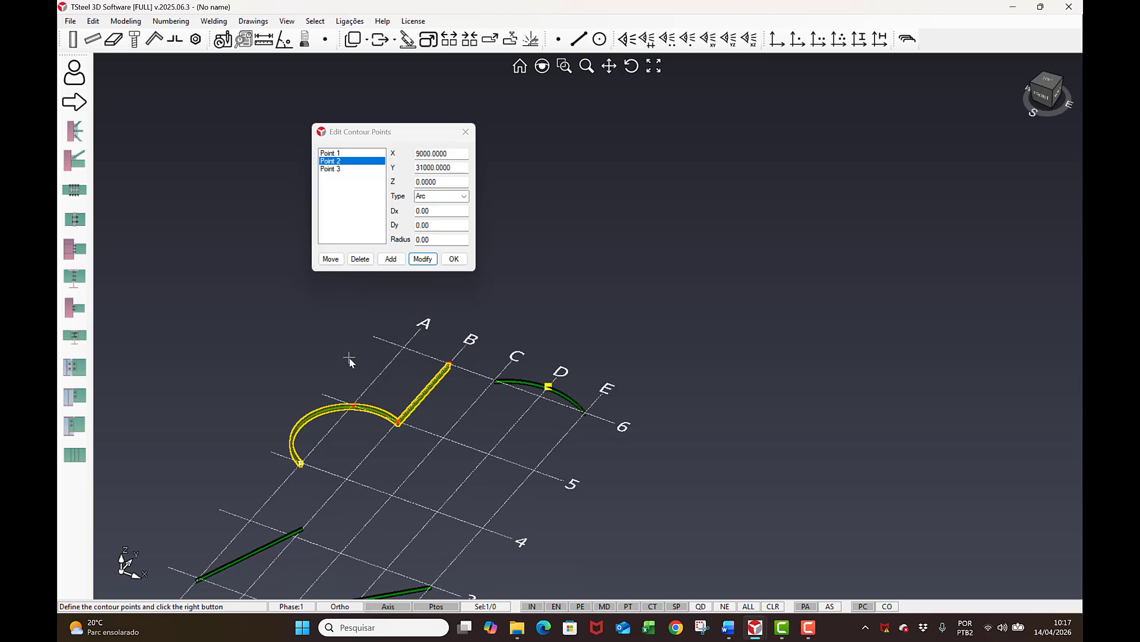
left_click(465, 132)
scroll(348, 427, "up", 3)
right_click(348, 420)
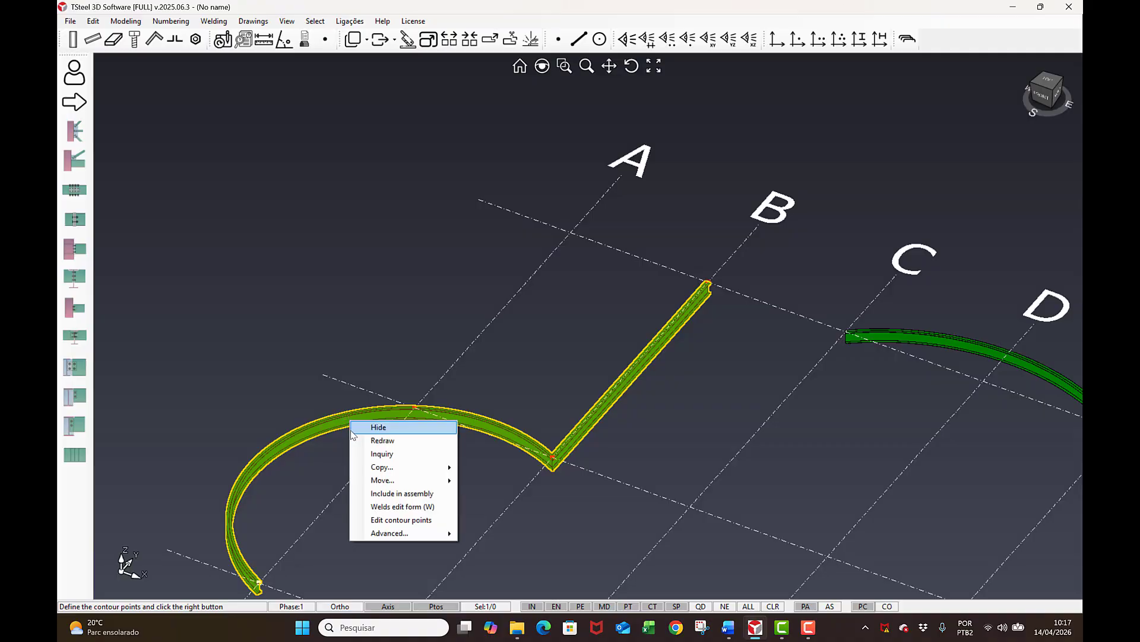
left_click(371, 519)
left_click(330, 161)
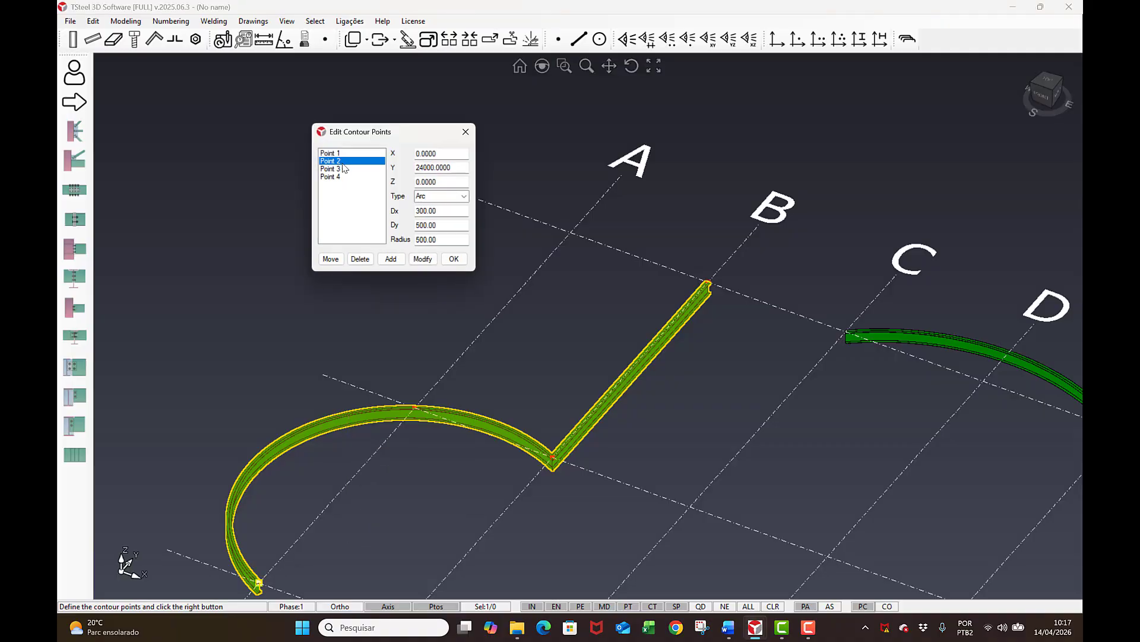
left_click(464, 196)
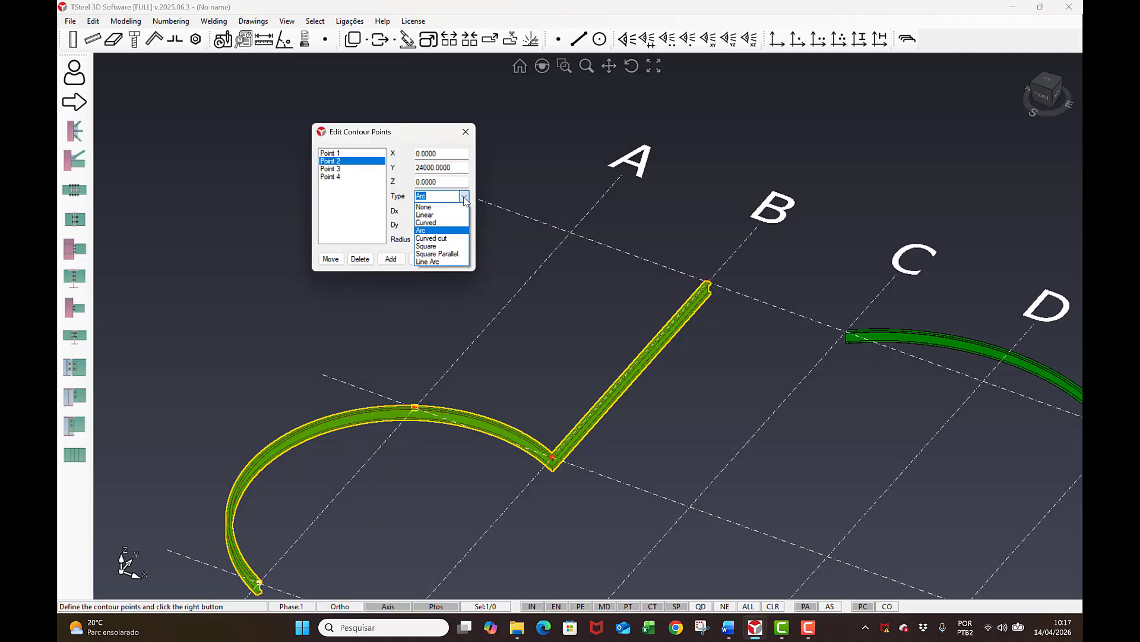
left_click(455, 239)
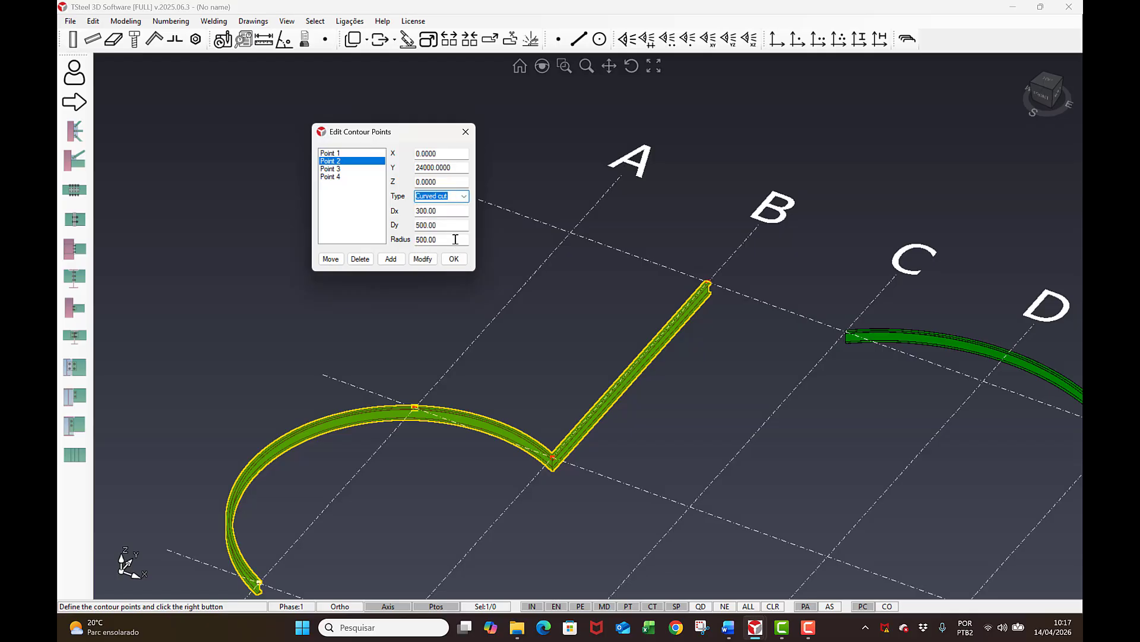
left_click(423, 259)
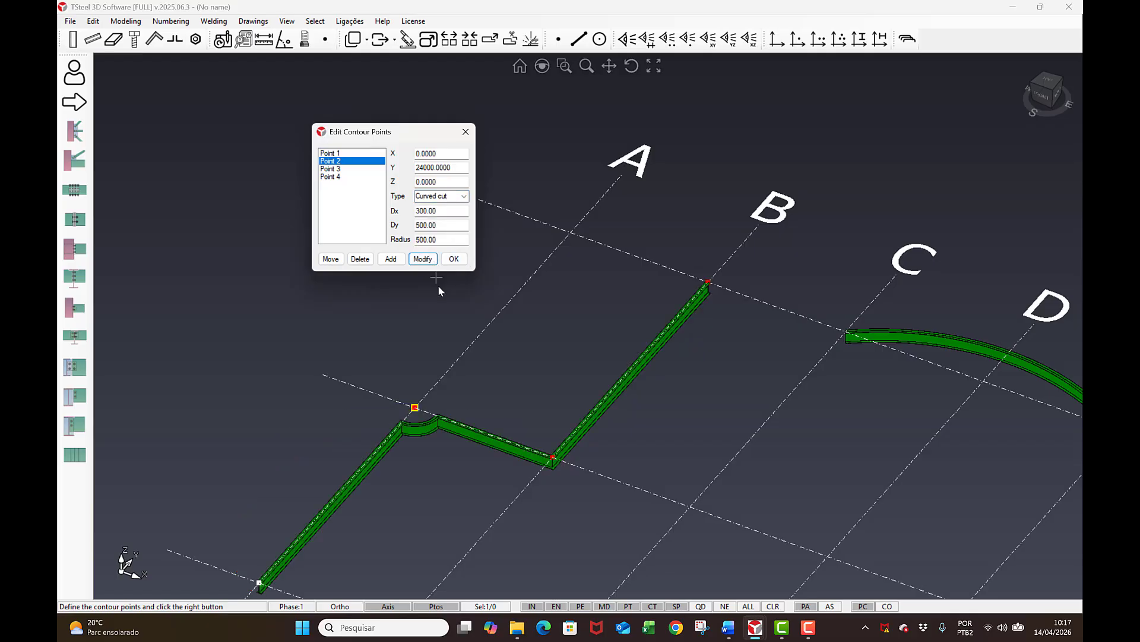
scroll(419, 439, "up", 2)
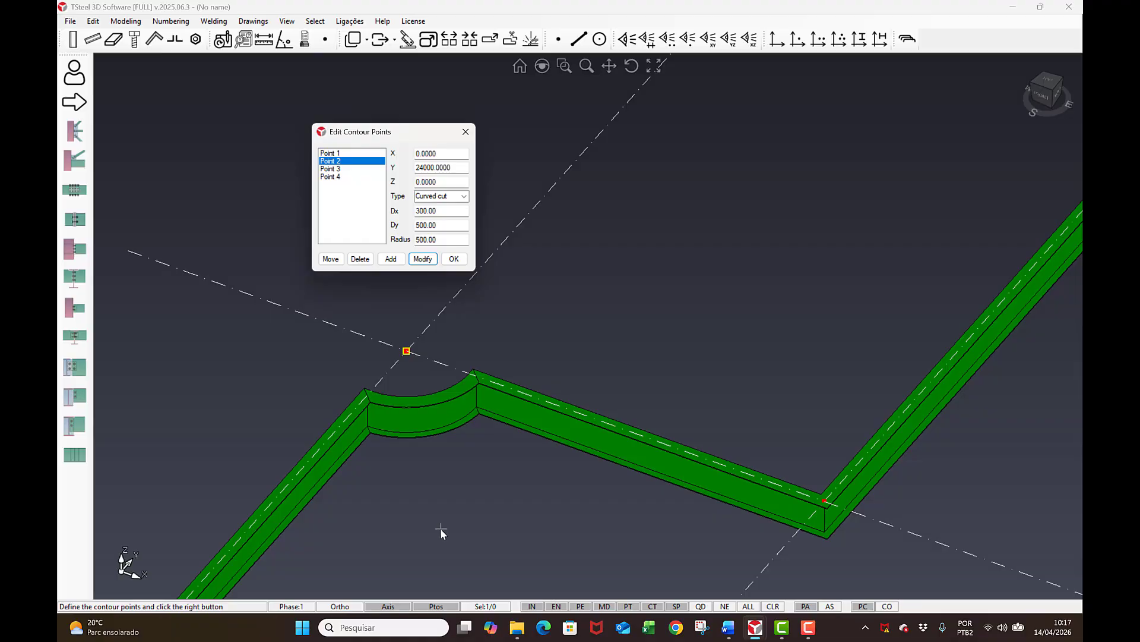
left_click(454, 259)
scroll(285, 211, "down", 4)
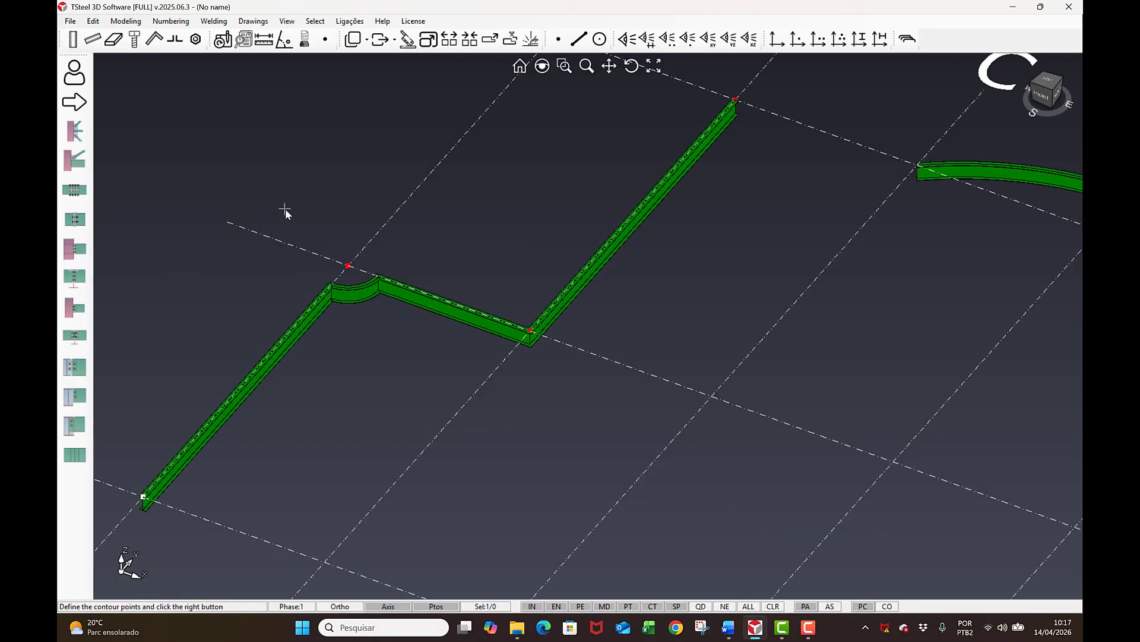
Set the profile in the polybeam properties to BR20, apply it and close the properties.
right_click(158, 45)
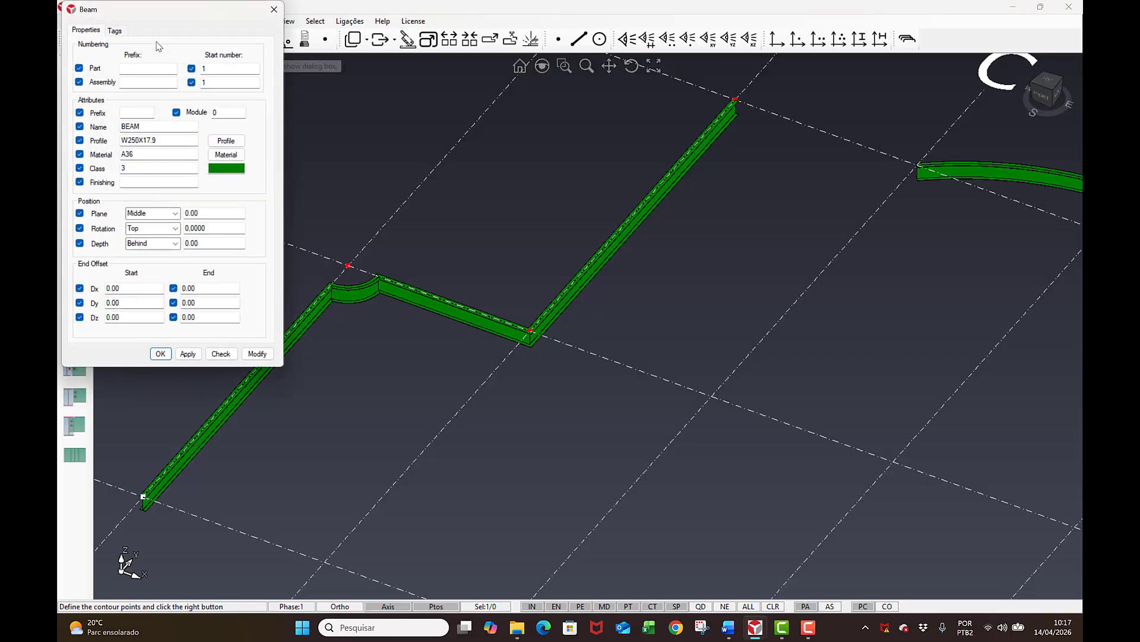
left_click_drag(172, 141, 85, 131)
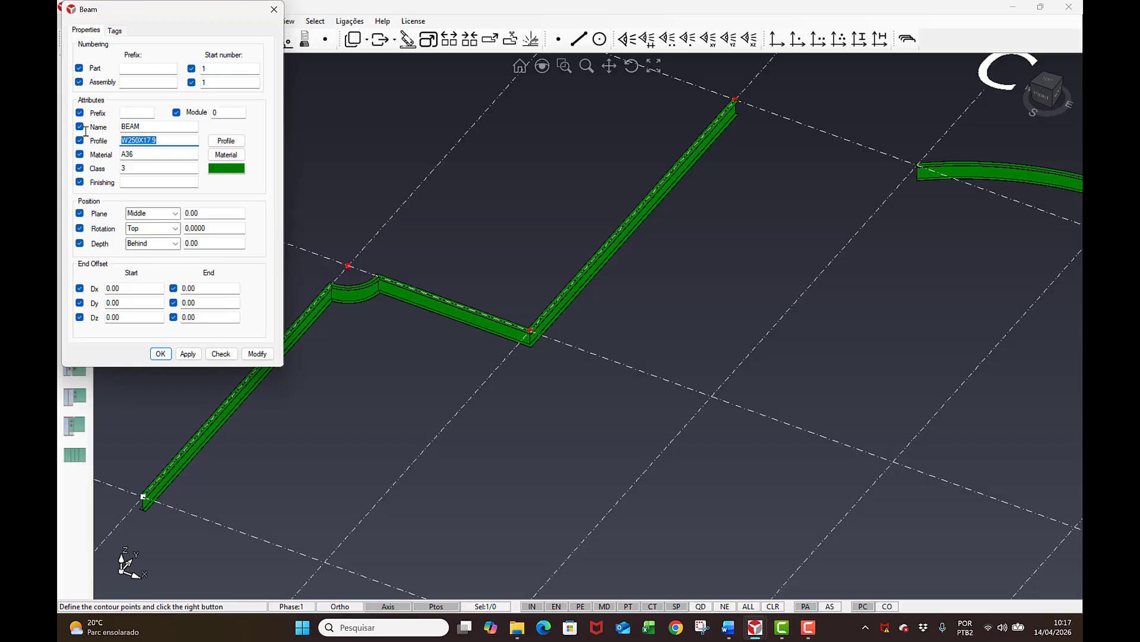
type("BR20")
left_click(188, 354)
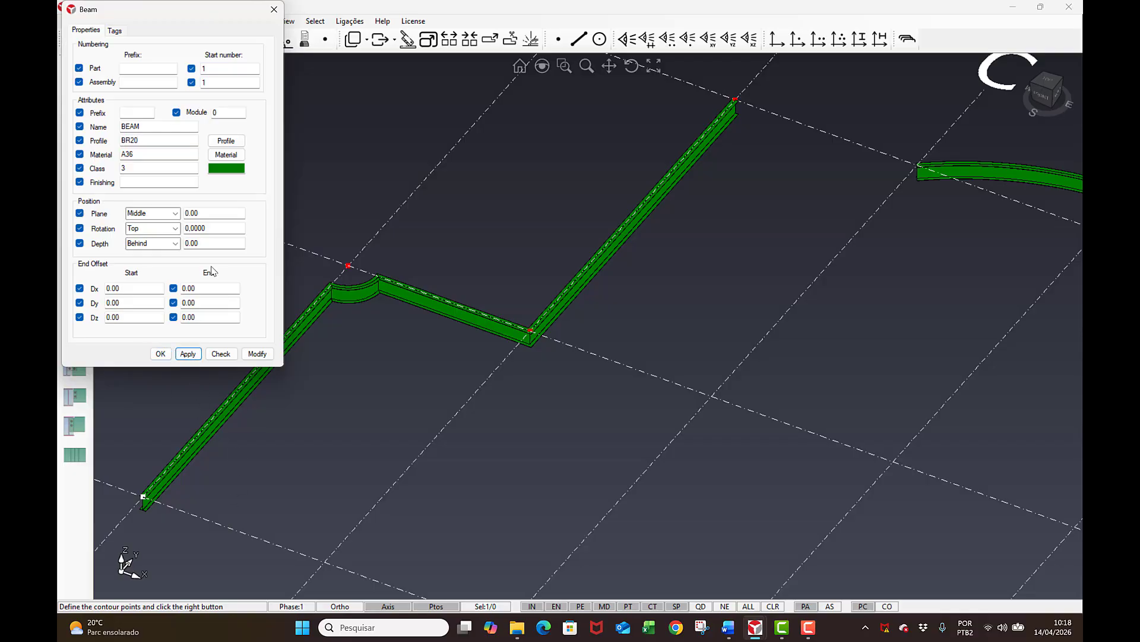
left_click(274, 9)
Start a new polybeam at an empty grid intersection and place its second point with a displacement of 0,0,-100.
scroll(373, 249, "down", 5)
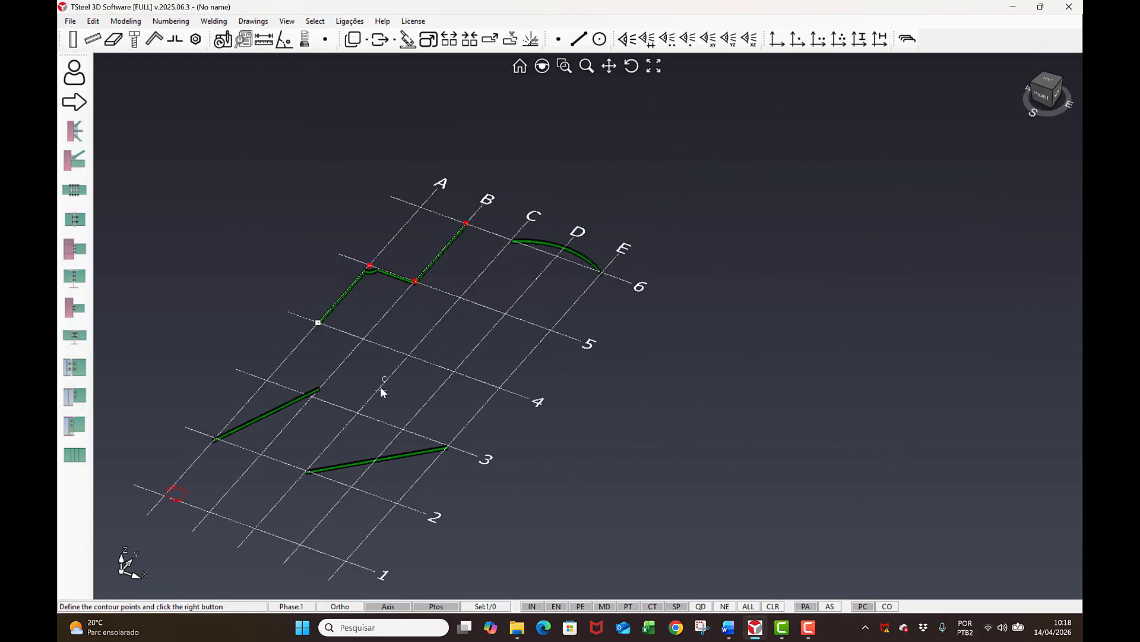
scroll(383, 386, "up", 4)
scroll(527, 367, "up", 2)
scroll(527, 365, "up", 3)
middle_click_drag(539, 345, 557, 334)
scroll(540, 348, "up", 4)
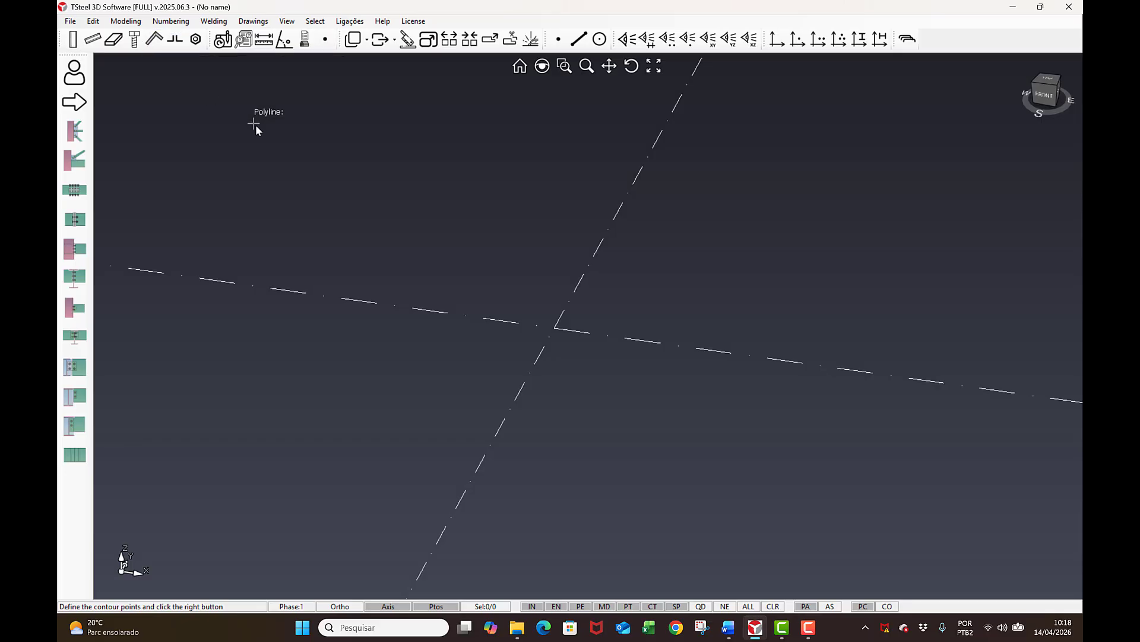
right_click(565, 365)
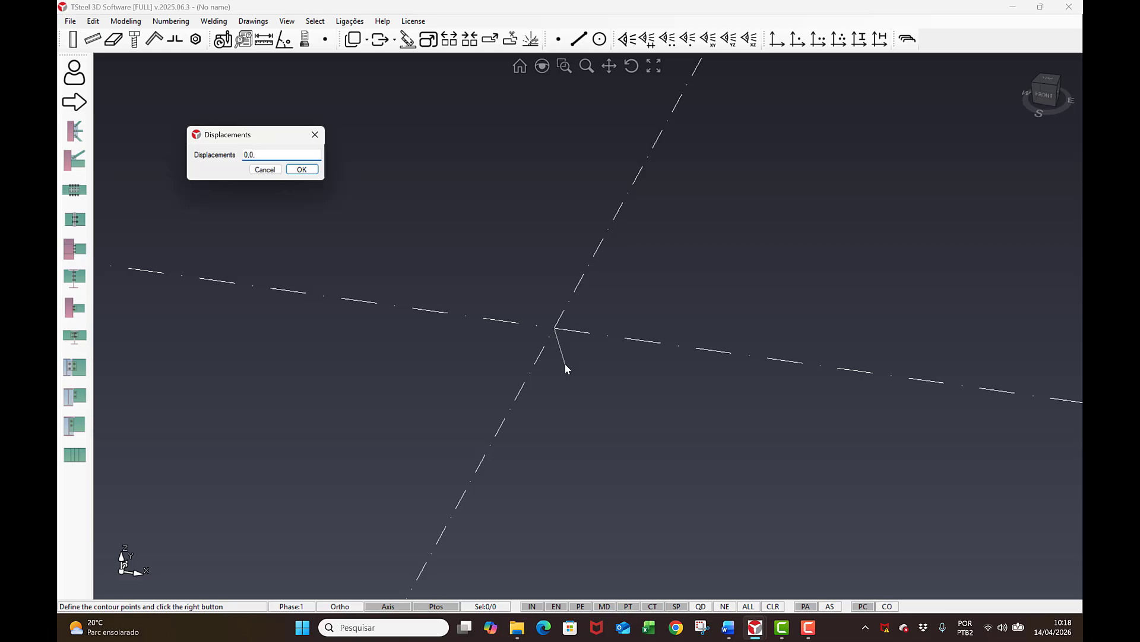
type(",0,-100")
key("Return")
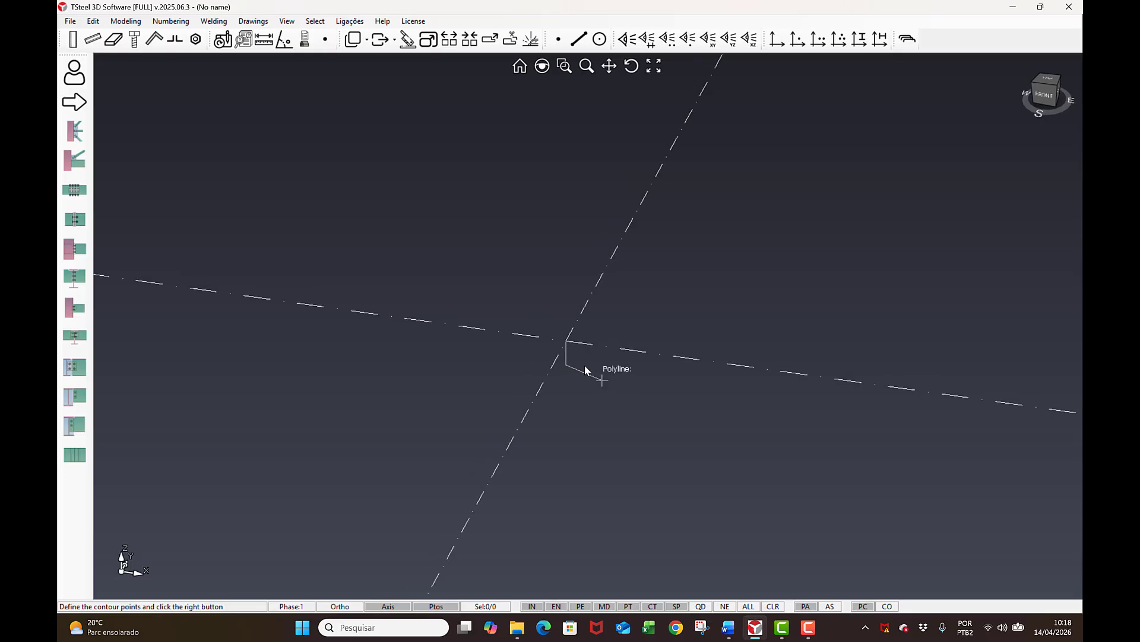
Add the polybeam's third contour point with a displacement of 200,0,0.
scroll(586, 369, "up", 1)
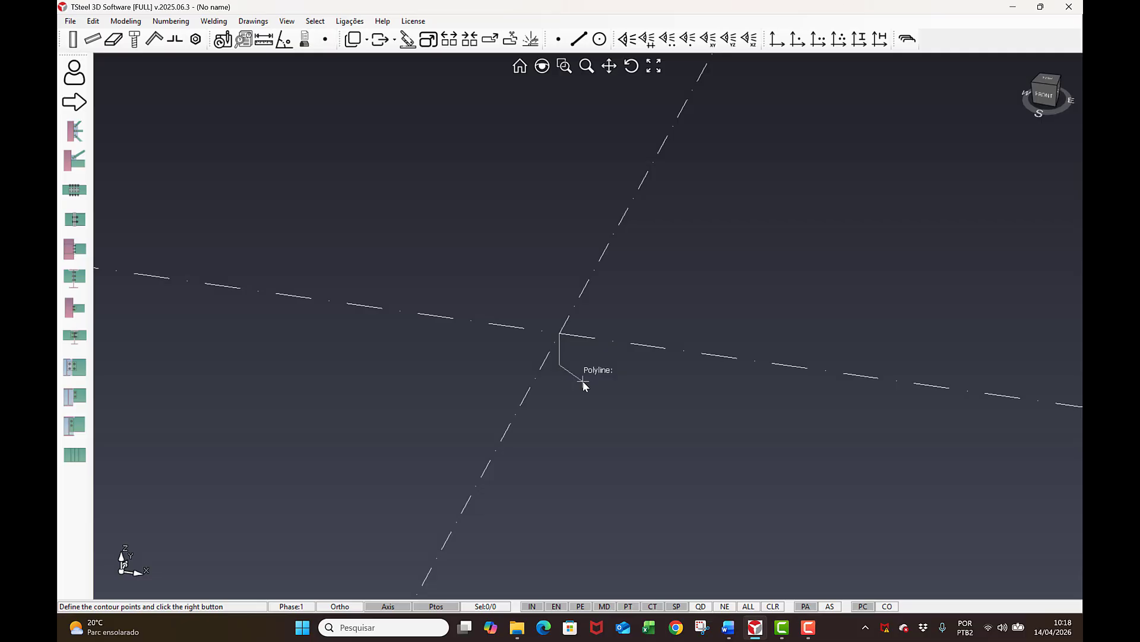
type("200")
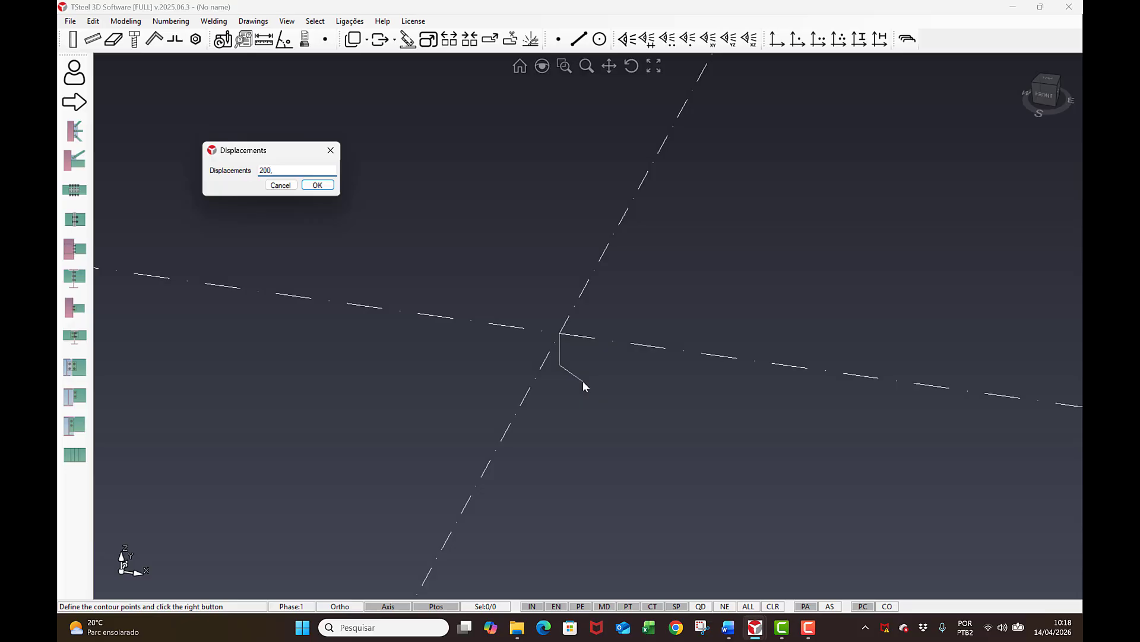
type(",0,0")
key("Return")
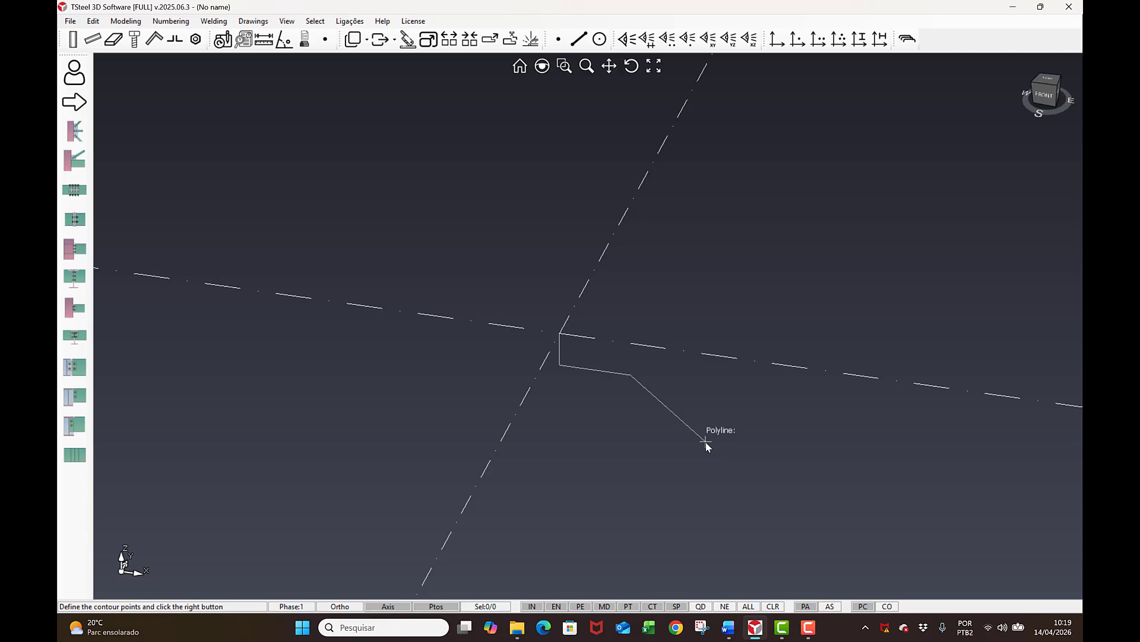
Add the polybeam's last two contour points with displacements of 0,0,100 and 50,0,0 and finish the contour.
type("0,0")
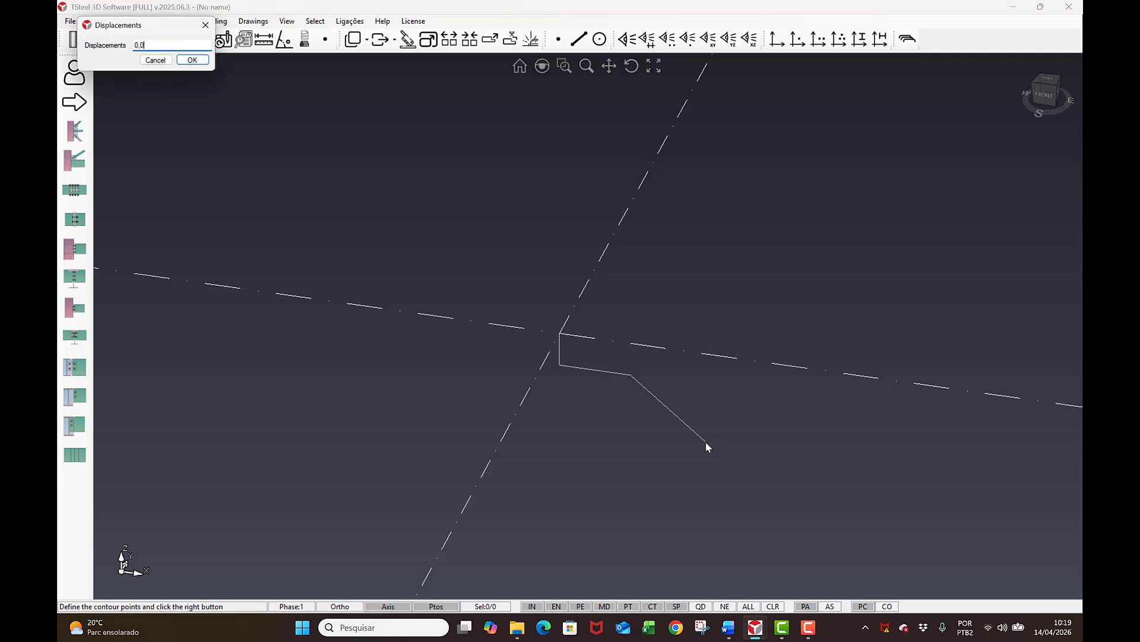
type(",100")
key("Return")
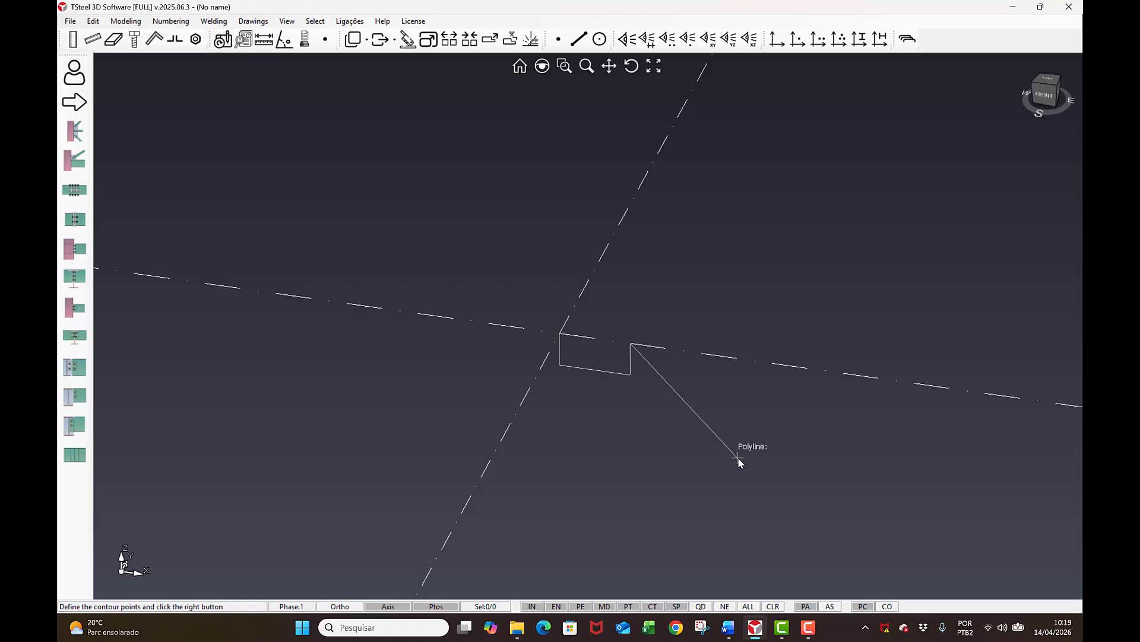
type("50")
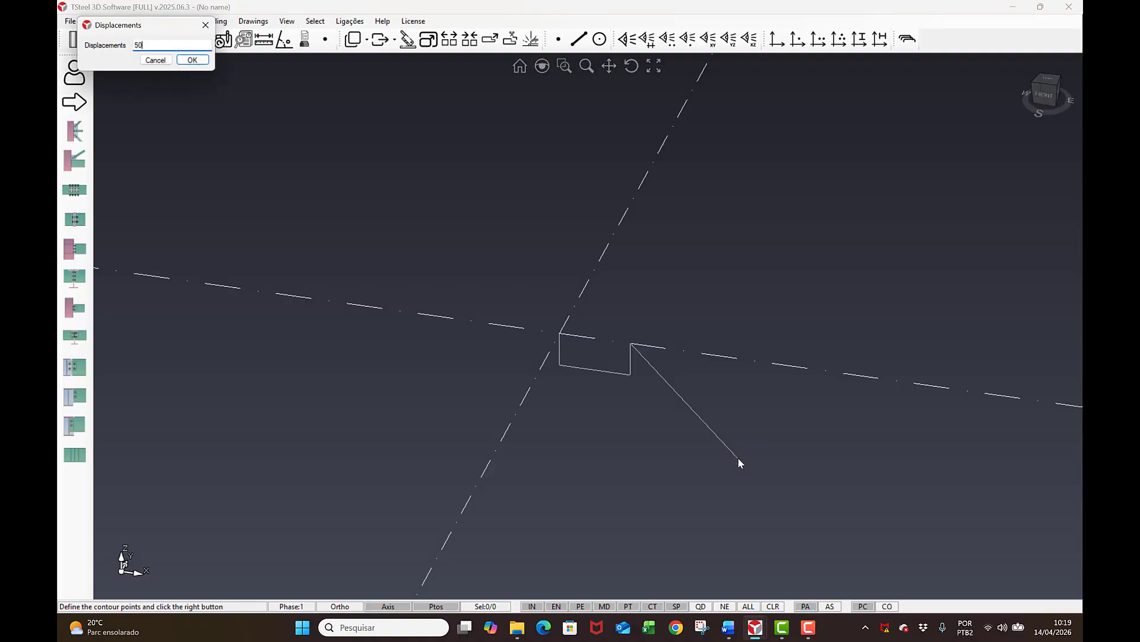
type(",0,0")
key("Return")
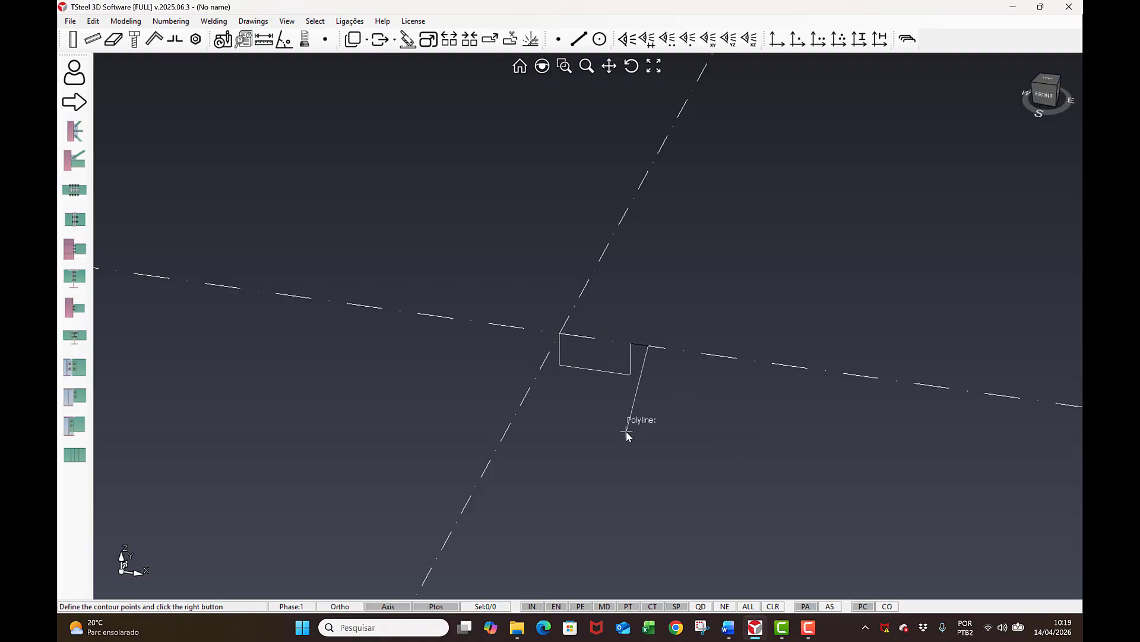
scroll(642, 408, "up", 4)
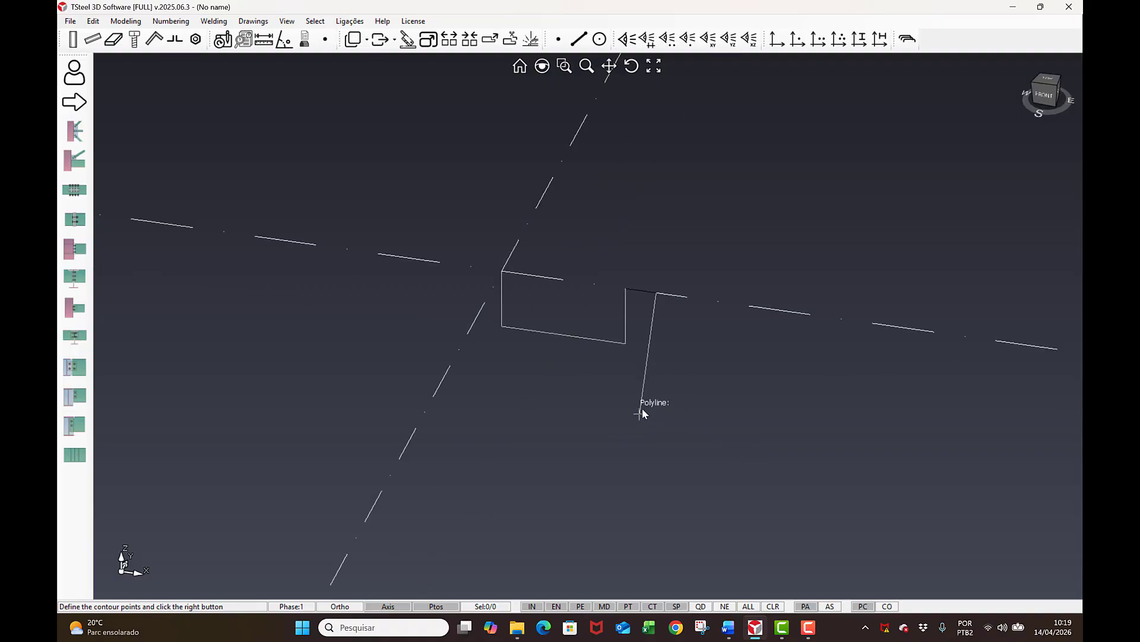
right_click(698, 324)
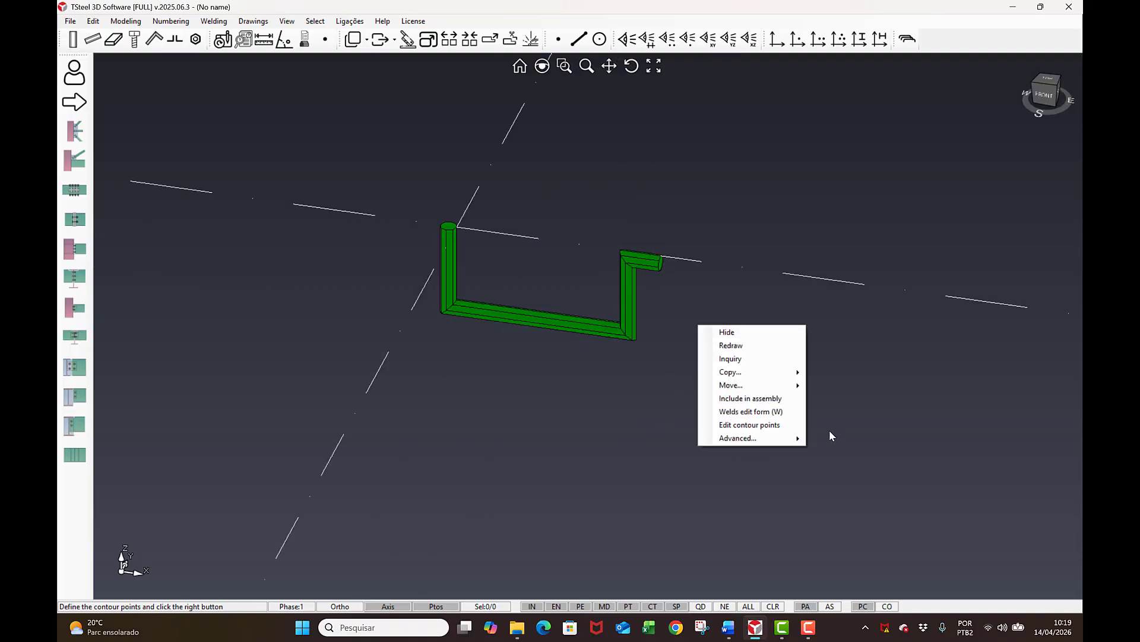
left_click(829, 432)
Change the profile of the new stepped polybeam to CH3X30 and apply the modification.
scroll(514, 342, "up", 2)
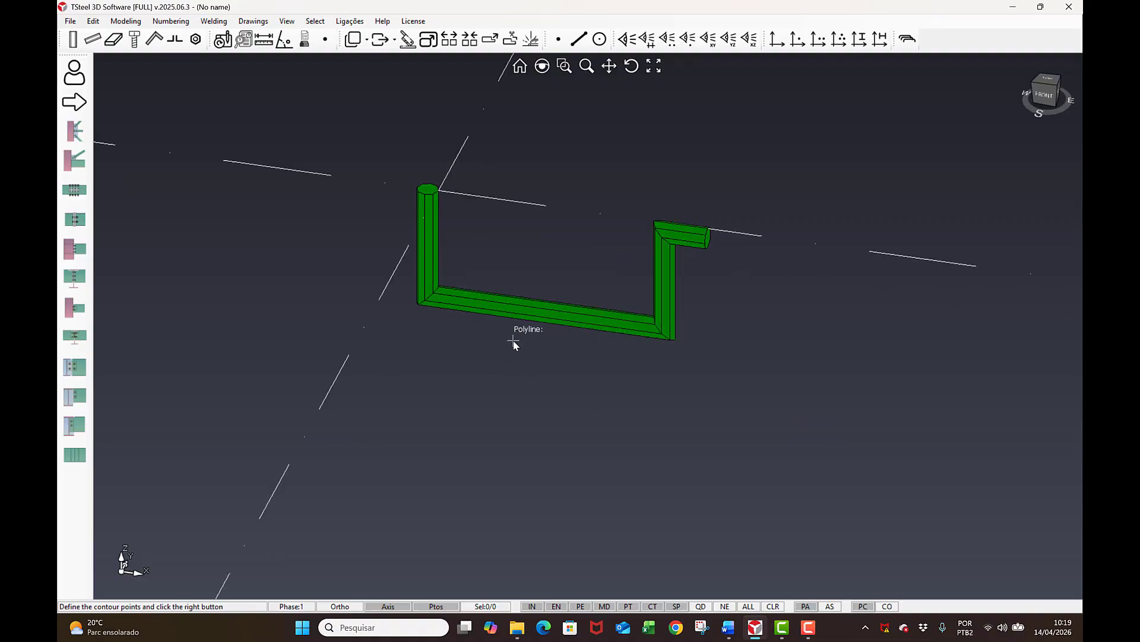
middle_click_drag(513, 341, 612, 327)
right_click(596, 311)
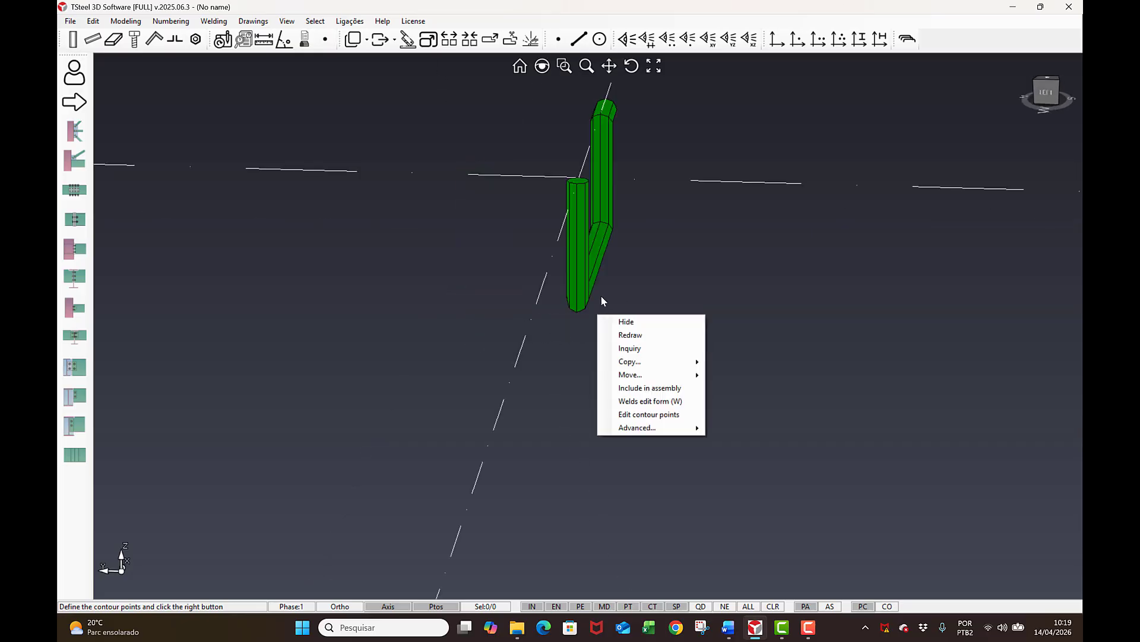
key("Escape")
middle_click_drag(596, 272, 448, 280)
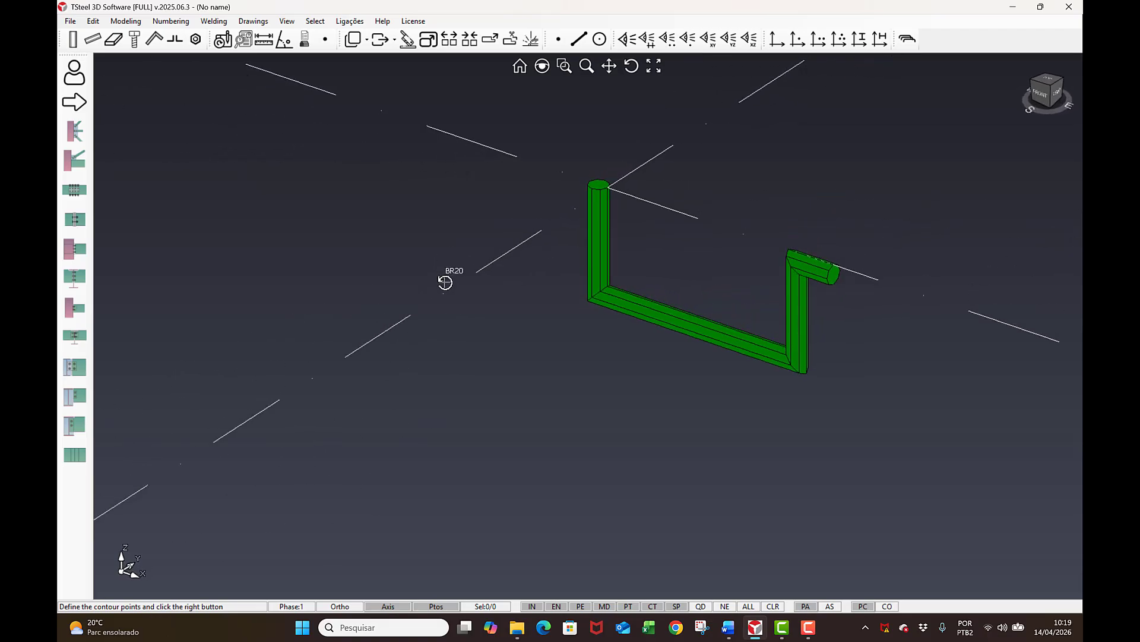
double_click(698, 335)
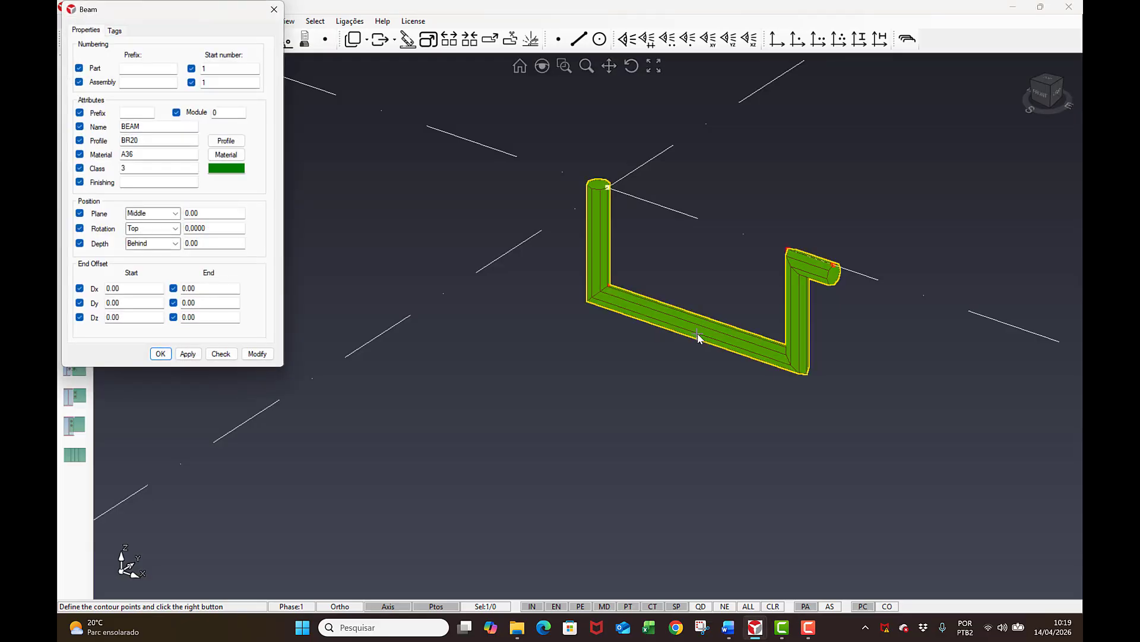
double_click(160, 142)
type("CH3X30")
left_click(257, 354)
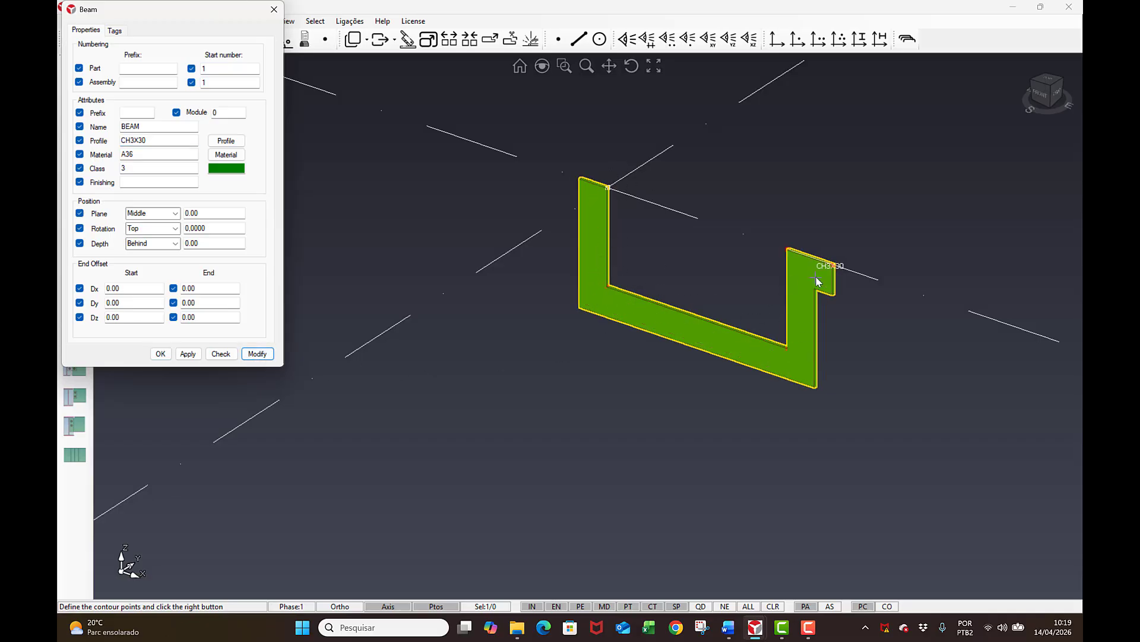
Set the stepped polybeam's rotation to Front and apply the modification.
left_click(175, 228)
left_click(155, 252)
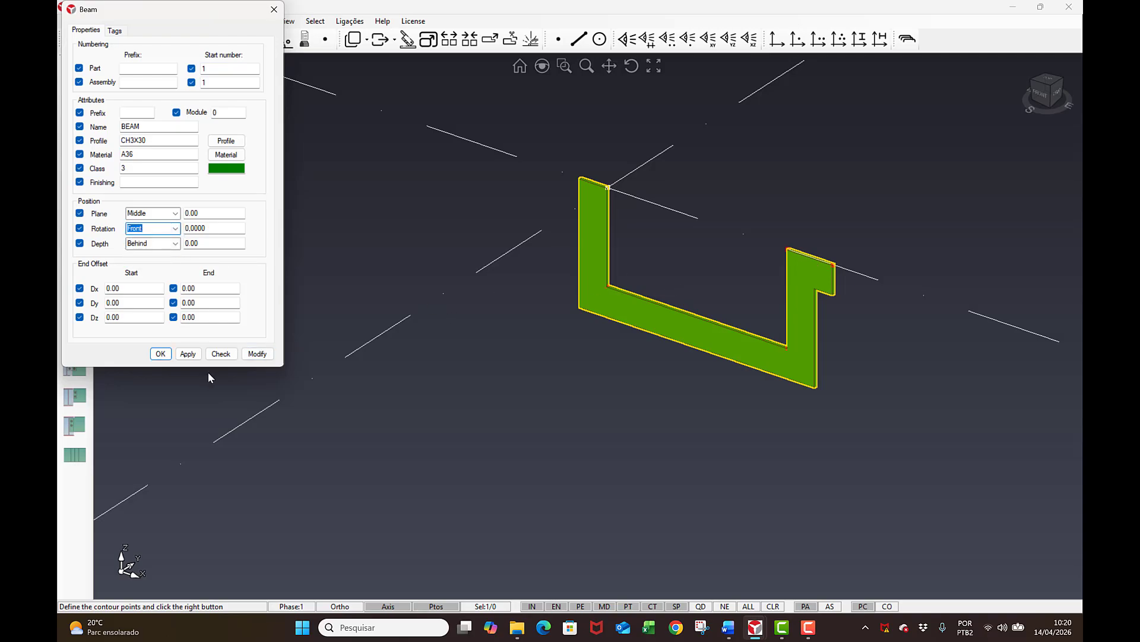
left_click(258, 354)
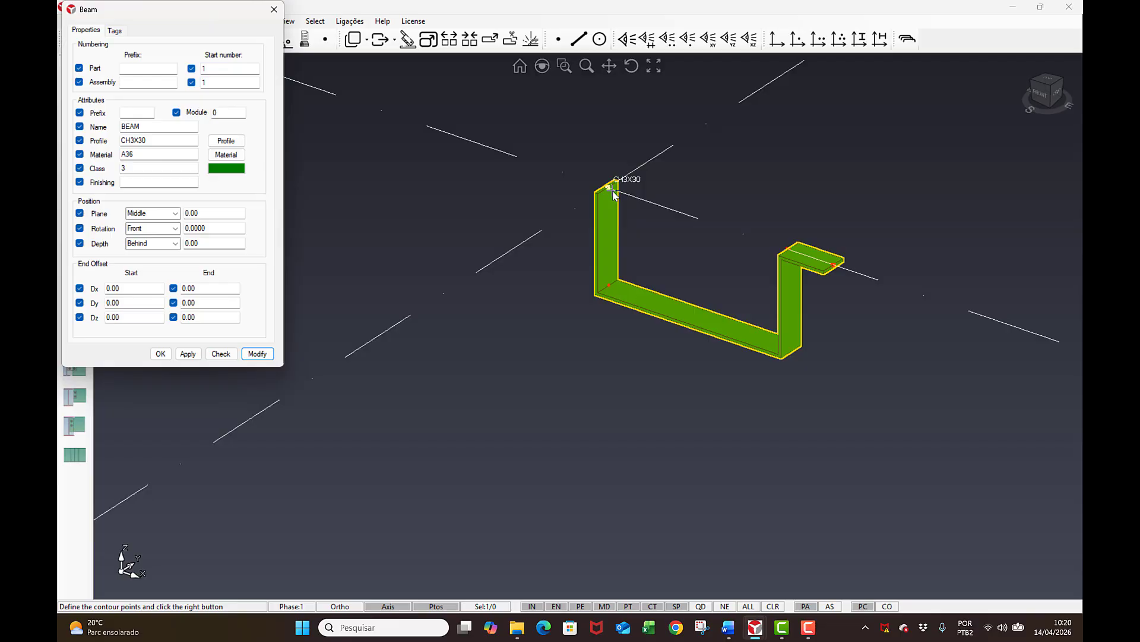
Set the stepped polybeam's plane position to Right and apply the modification.
left_click(175, 213)
left_click(135, 232)
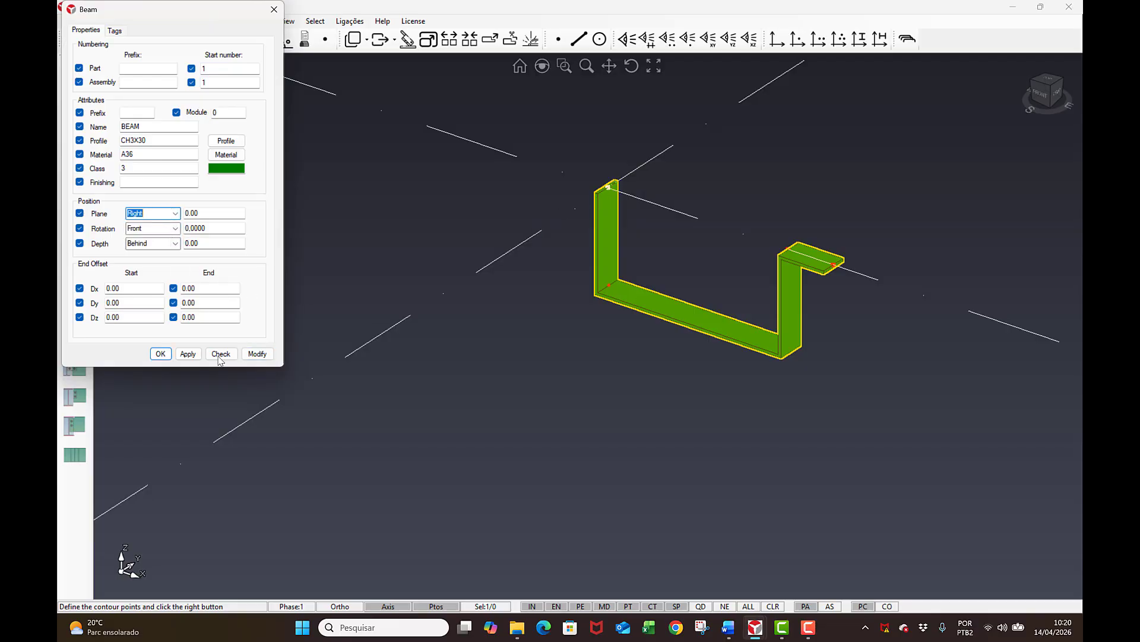
left_click(257, 353)
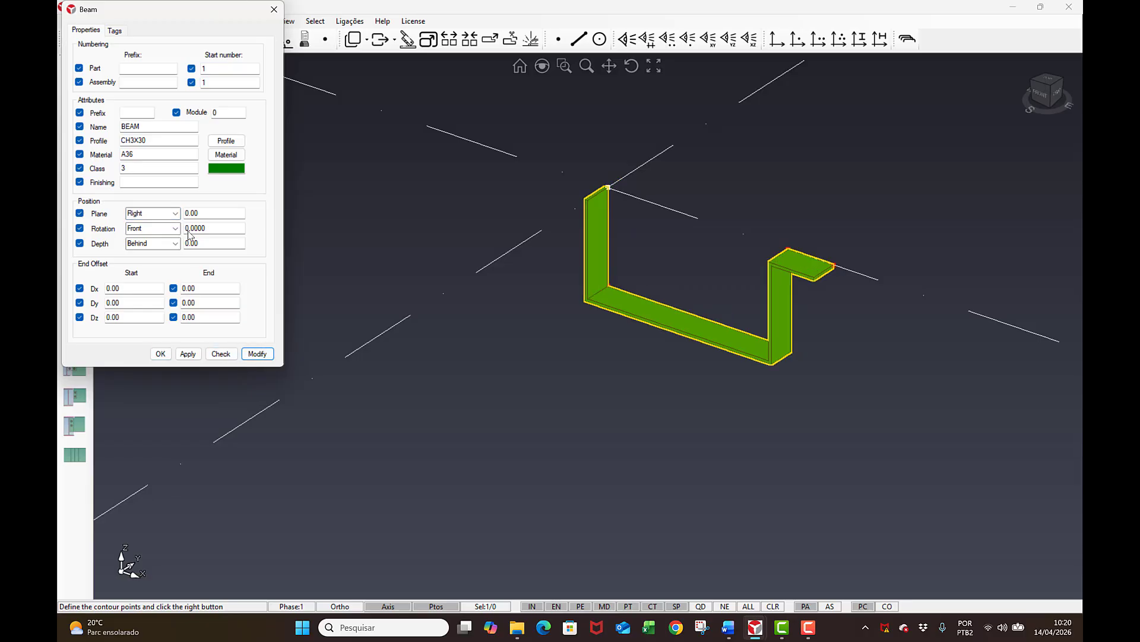
Set the stepped polybeam's plane position to Left and apply the modification.
left_click(175, 217)
left_click(136, 242)
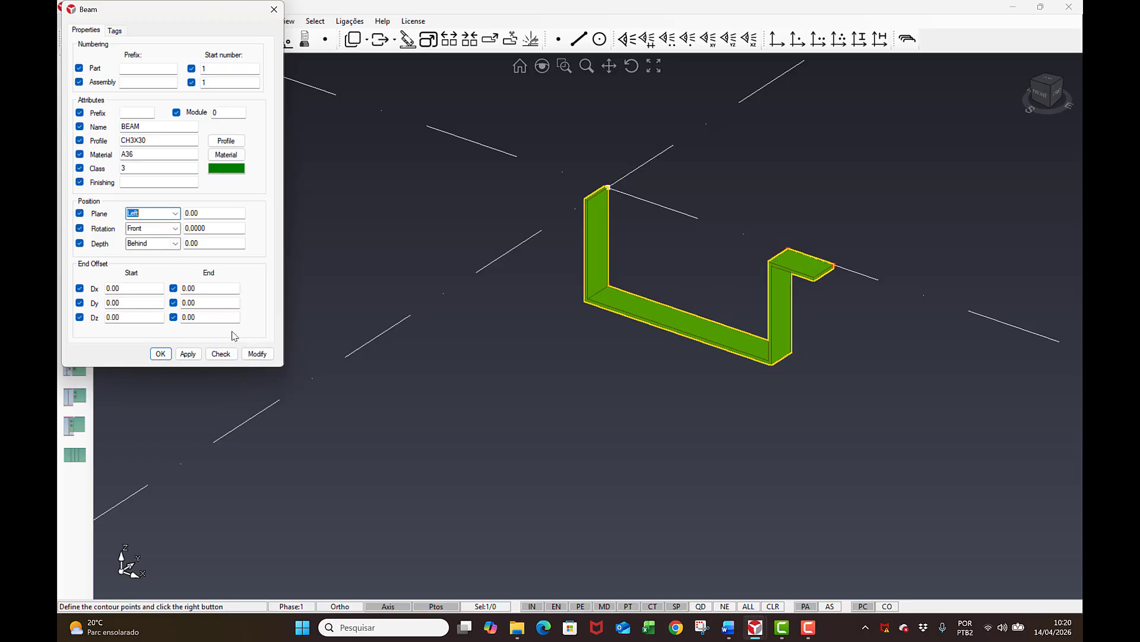
left_click(257, 353)
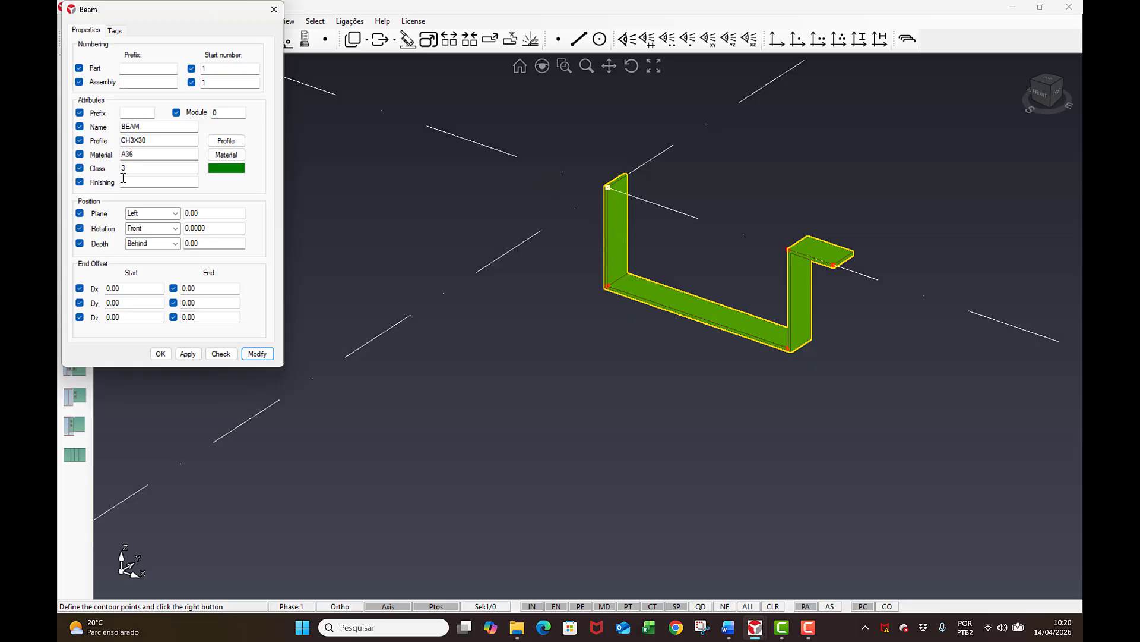
Extend the stepped polybeam's profile to CH3X3000 and apply the modification.
left_click(157, 141)
type("00")
left_click(259, 357)
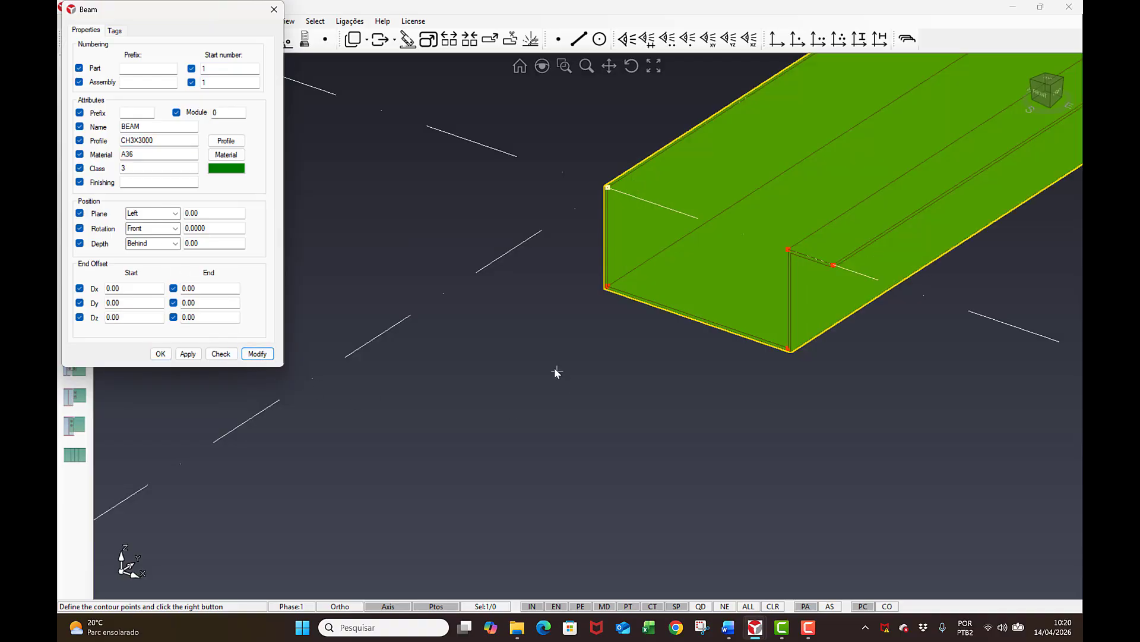
Edit the CH3X3000 polybeam's contour points, giving Point 2 a Linear corner with Dx 15 and Dy 15.
scroll(611, 354, "down", 6)
scroll(617, 414, "up", 2)
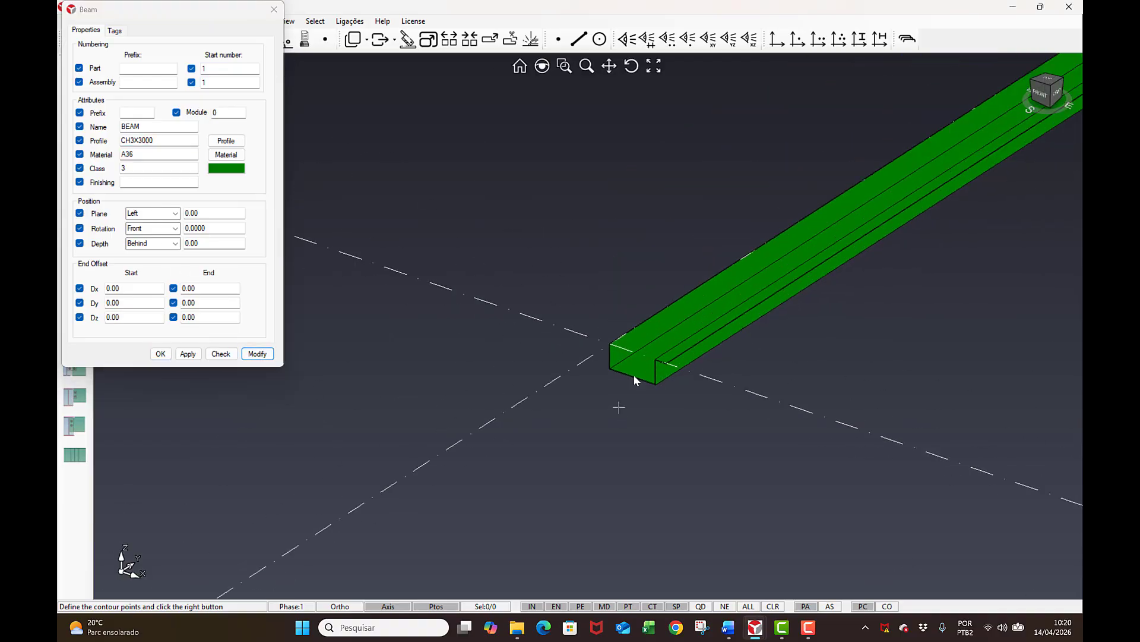
middle_click_drag(649, 357, 651, 382)
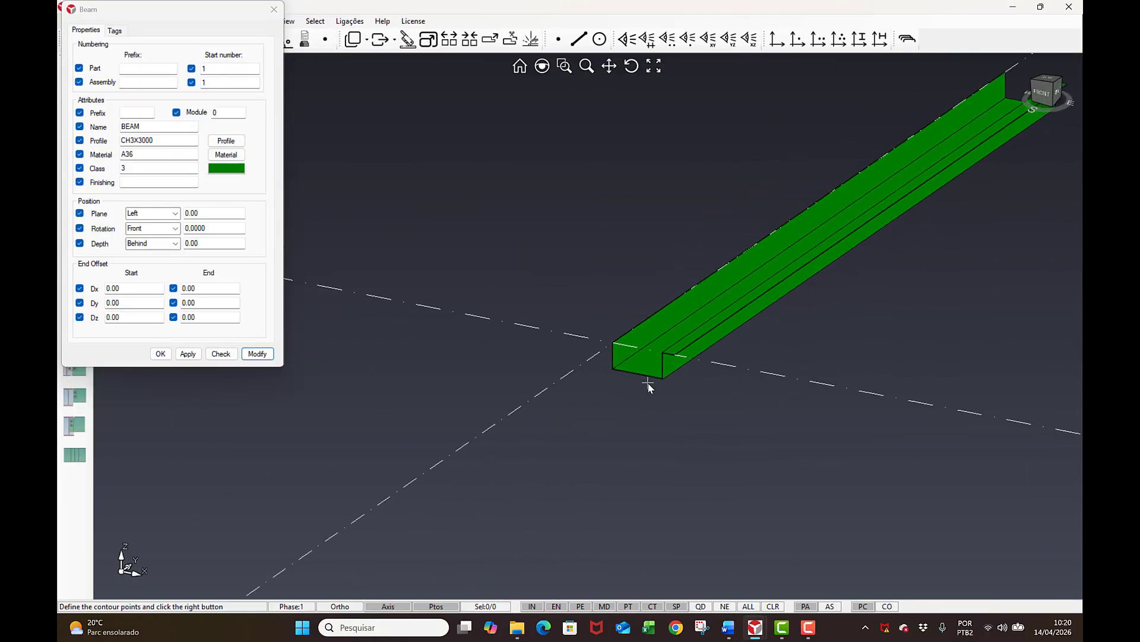
scroll(648, 386, "up", 3)
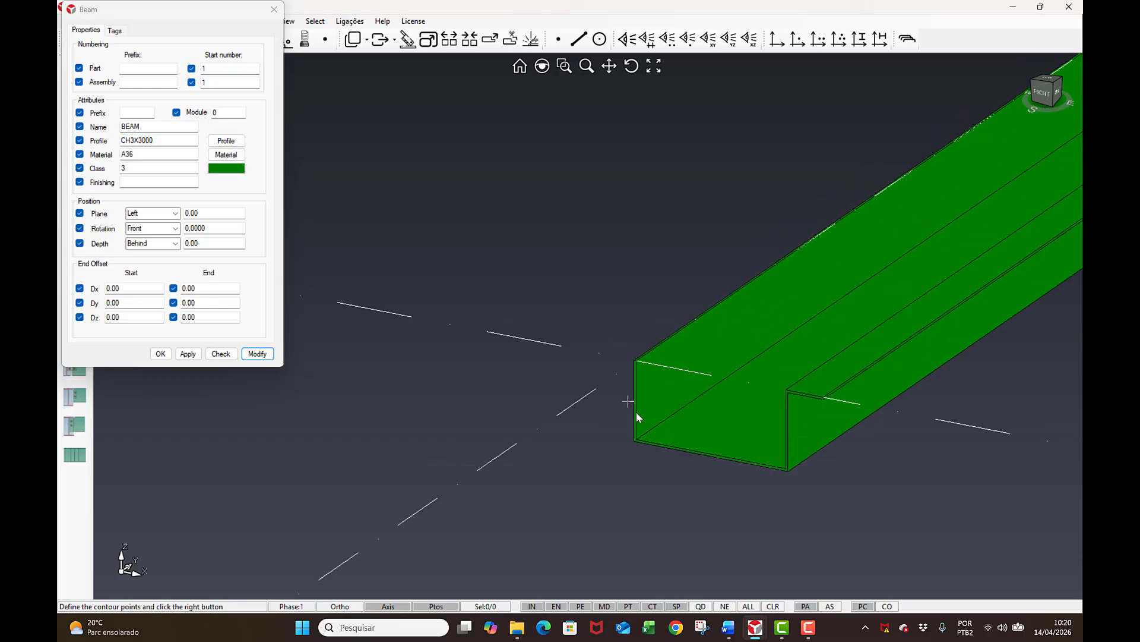
right_click(711, 434)
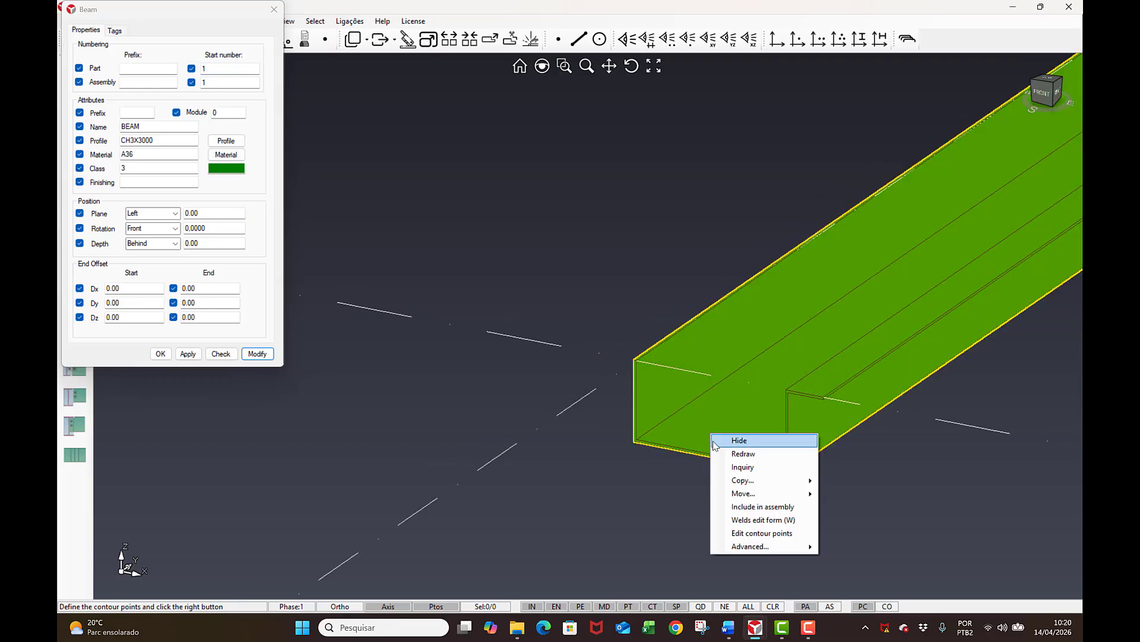
left_click(750, 534)
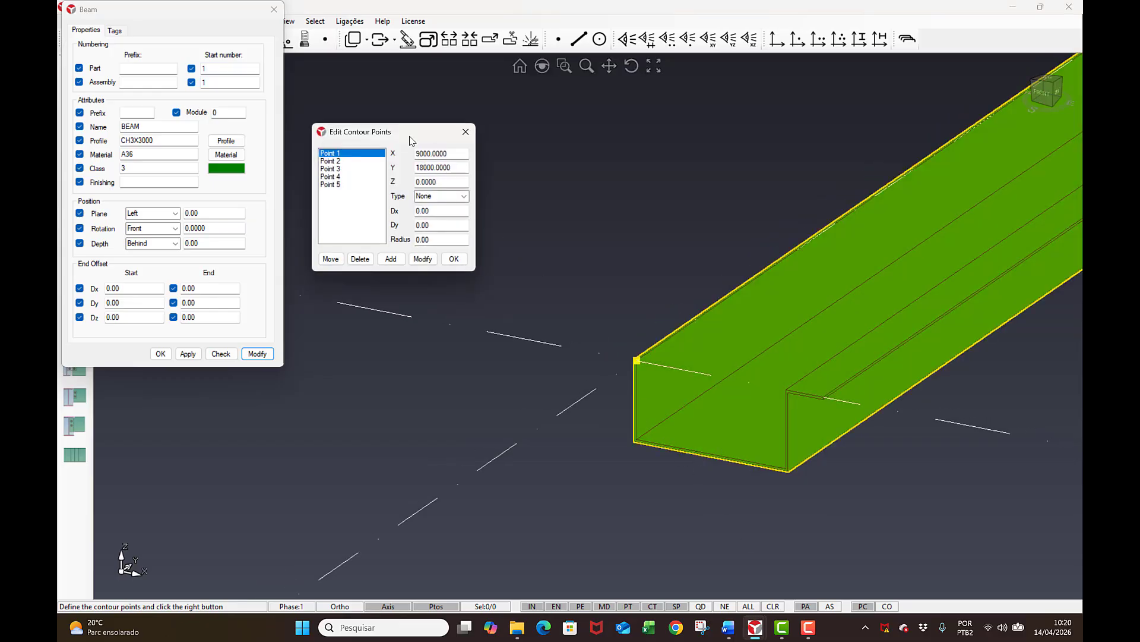
left_click_drag(410, 132, 518, 132)
left_click(458, 162)
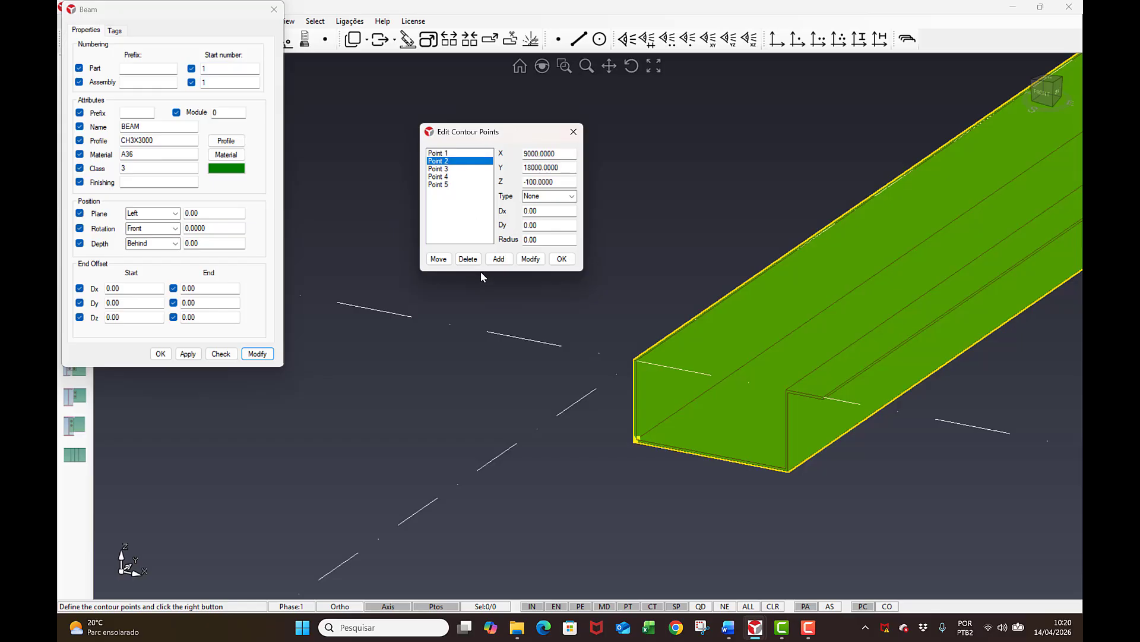
left_click(570, 196)
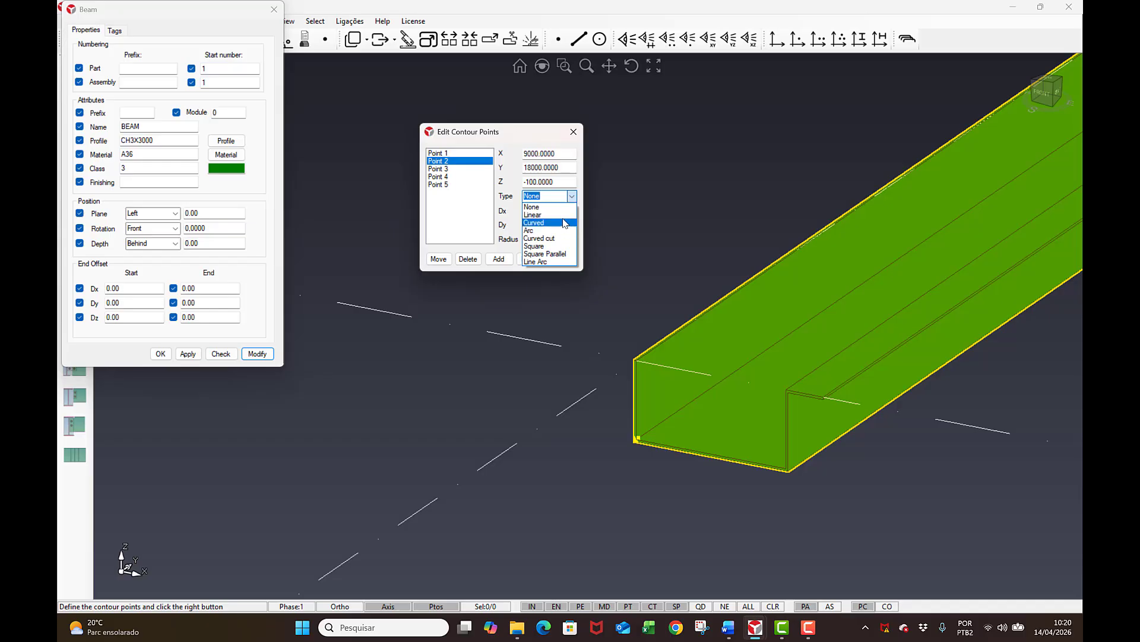
left_click(555, 214)
key("Tab")
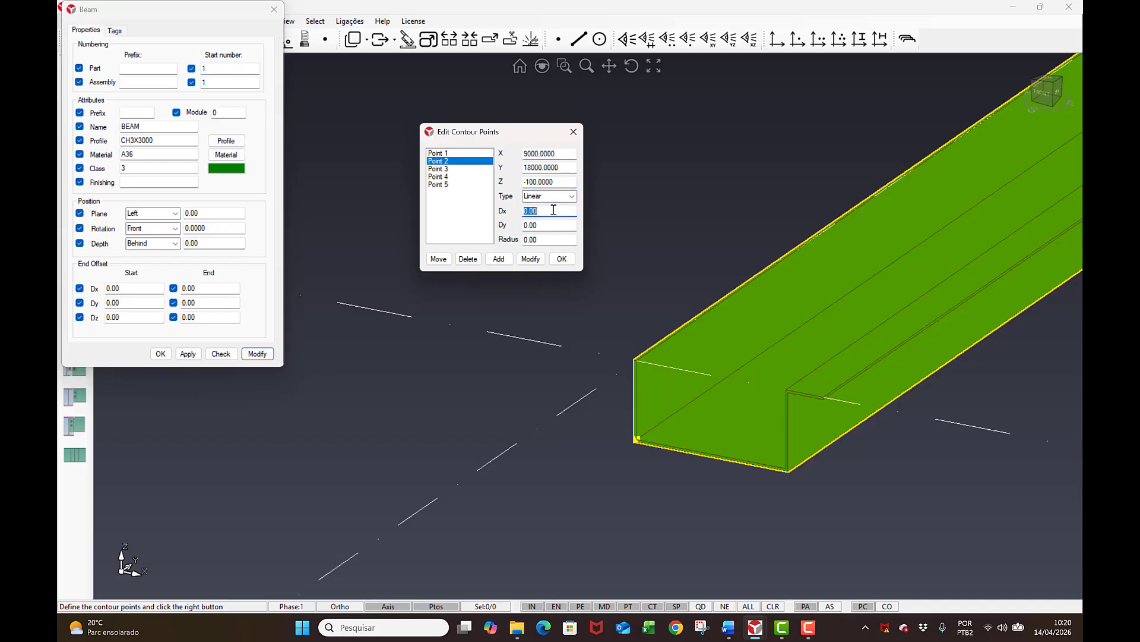
type("15")
key("Tab")
type("15")
left_click(531, 259)
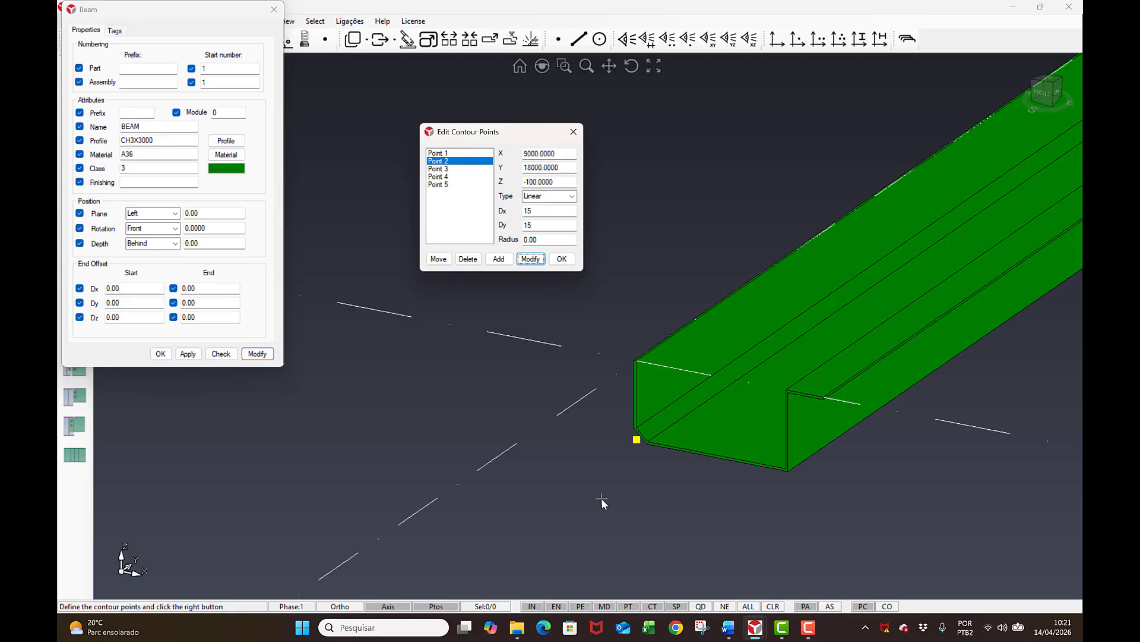
Give the contour's Point 4 a Curved corner with radius 15, apply it and inspect the folded plate's end.
left_click(438, 177)
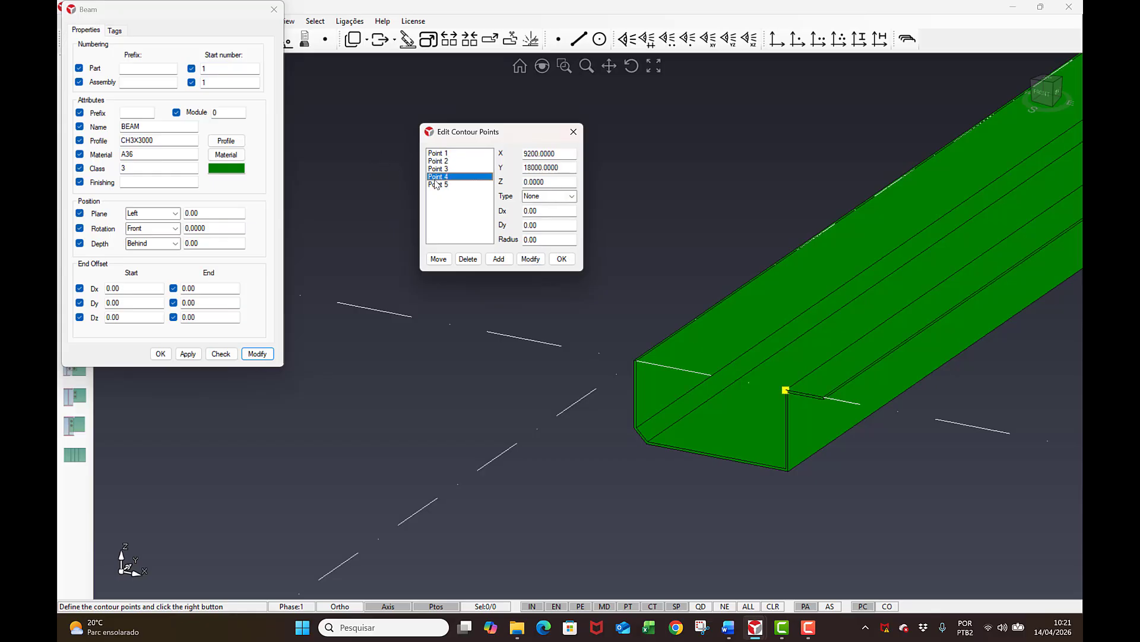
left_click(572, 197)
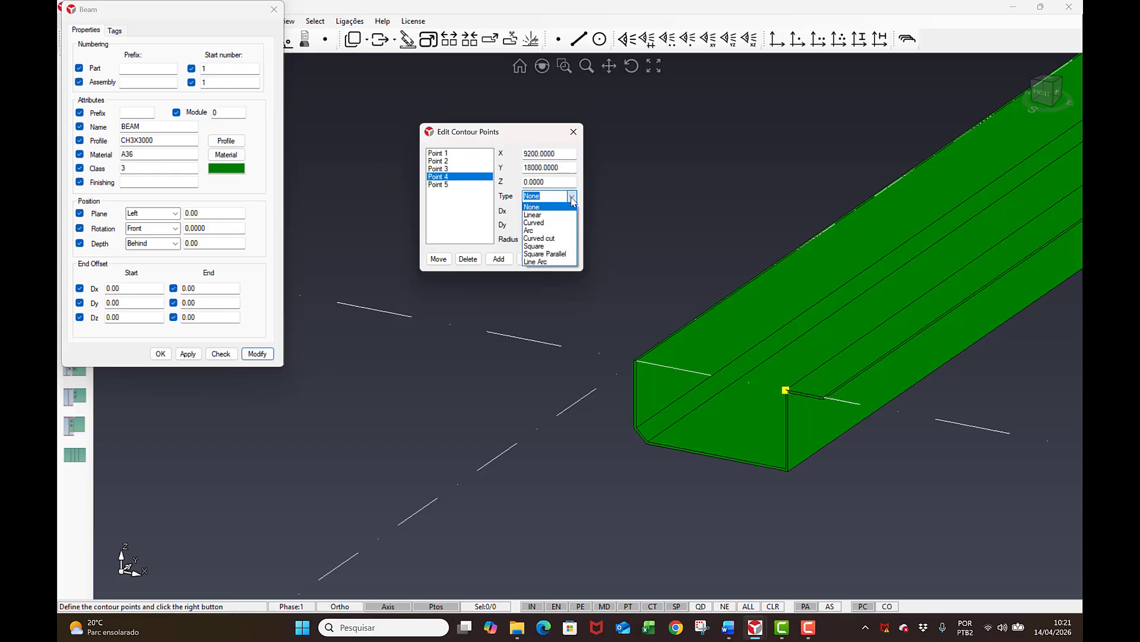
left_click(533, 222)
left_click(557, 240)
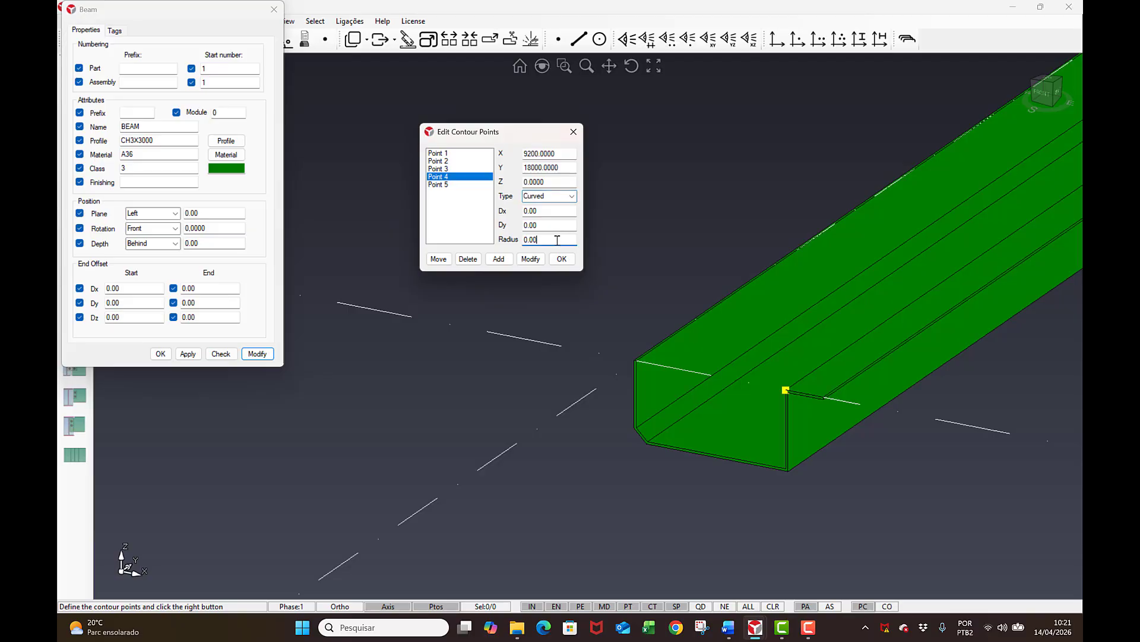
double_click(557, 240)
type("15")
left_click(535, 259)
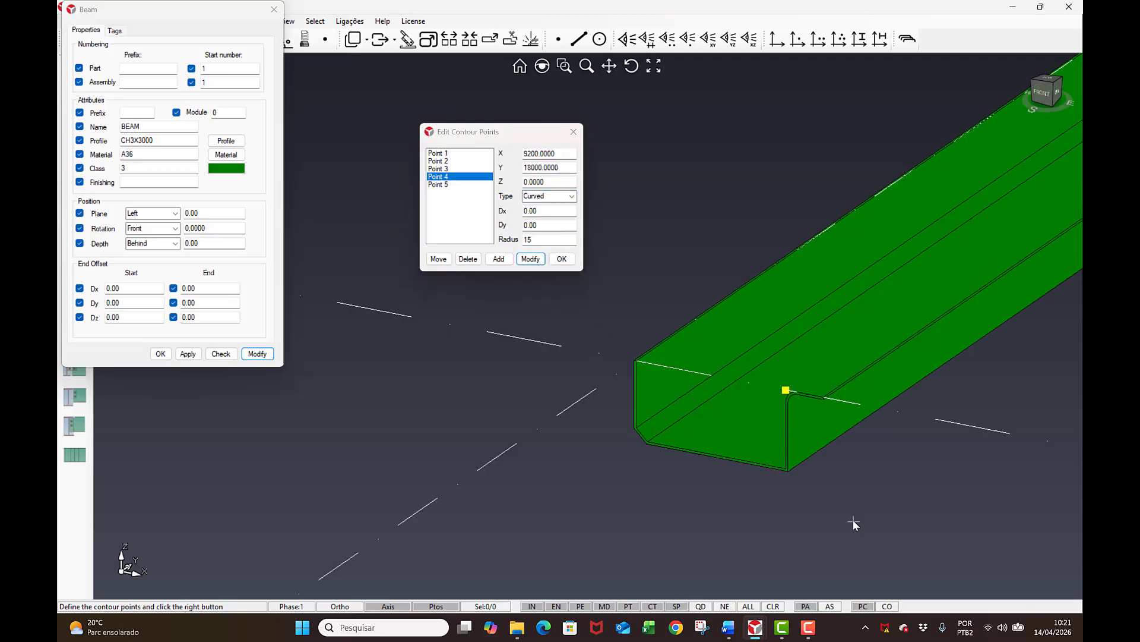
scroll(807, 446, "up", 2)
middle_click_drag(800, 419, 846, 409)
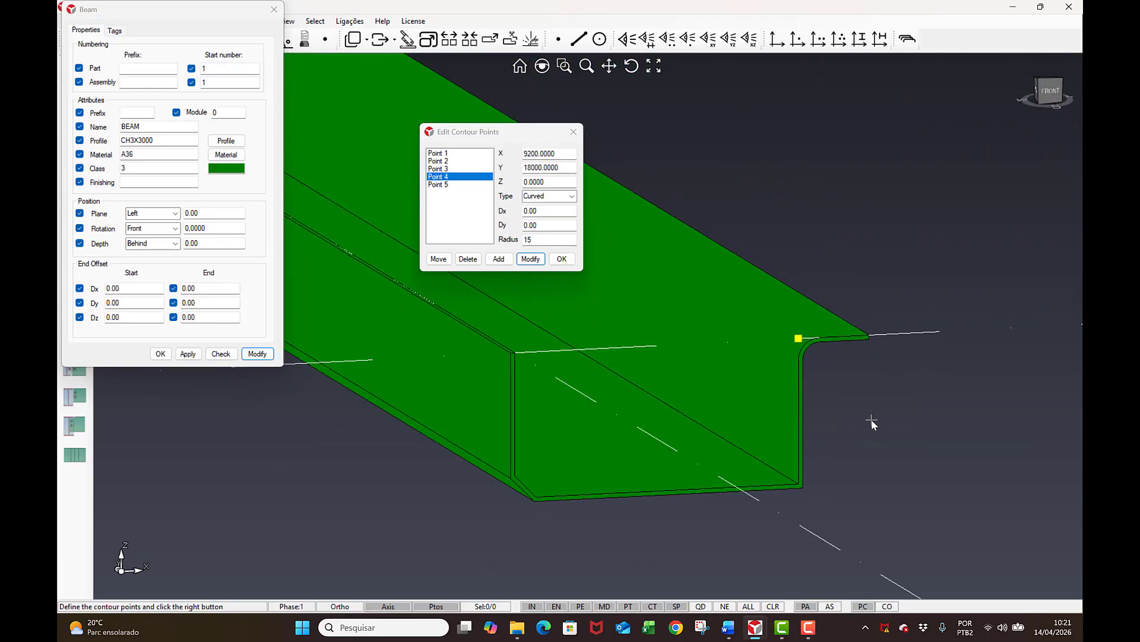